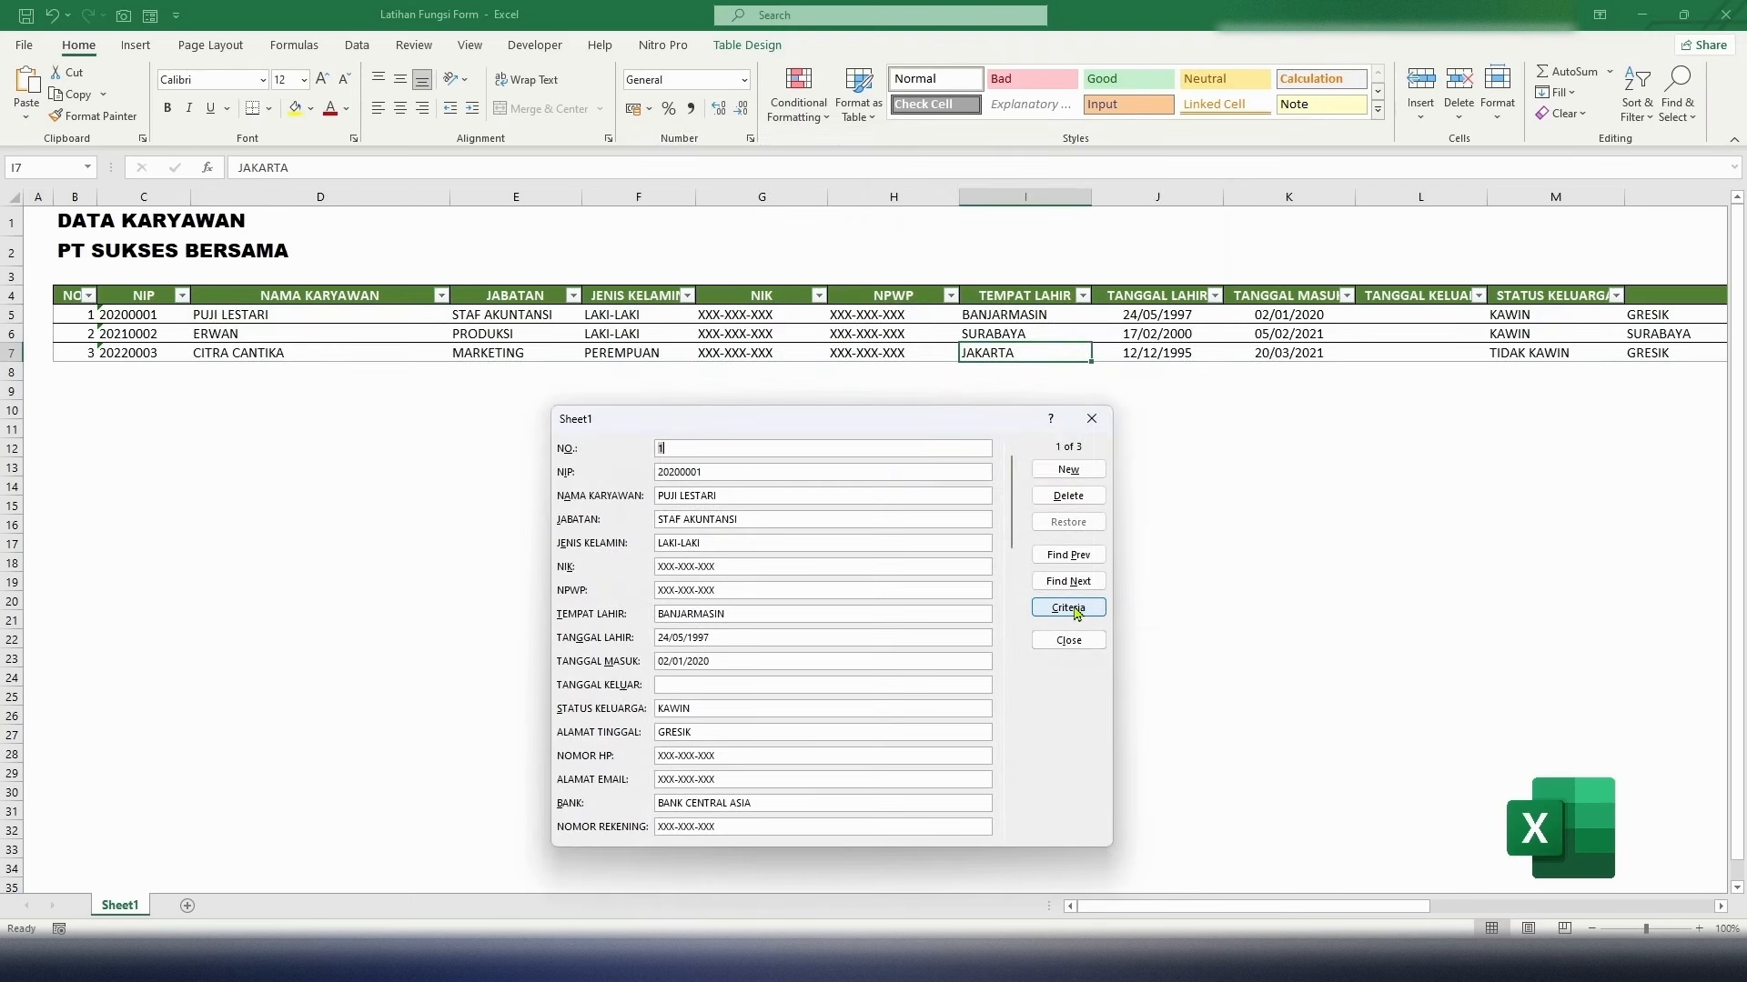
Switch the employee data form to criteria entry for searching the records
{"action": "left_click", "coordinate": [1077, 613]}
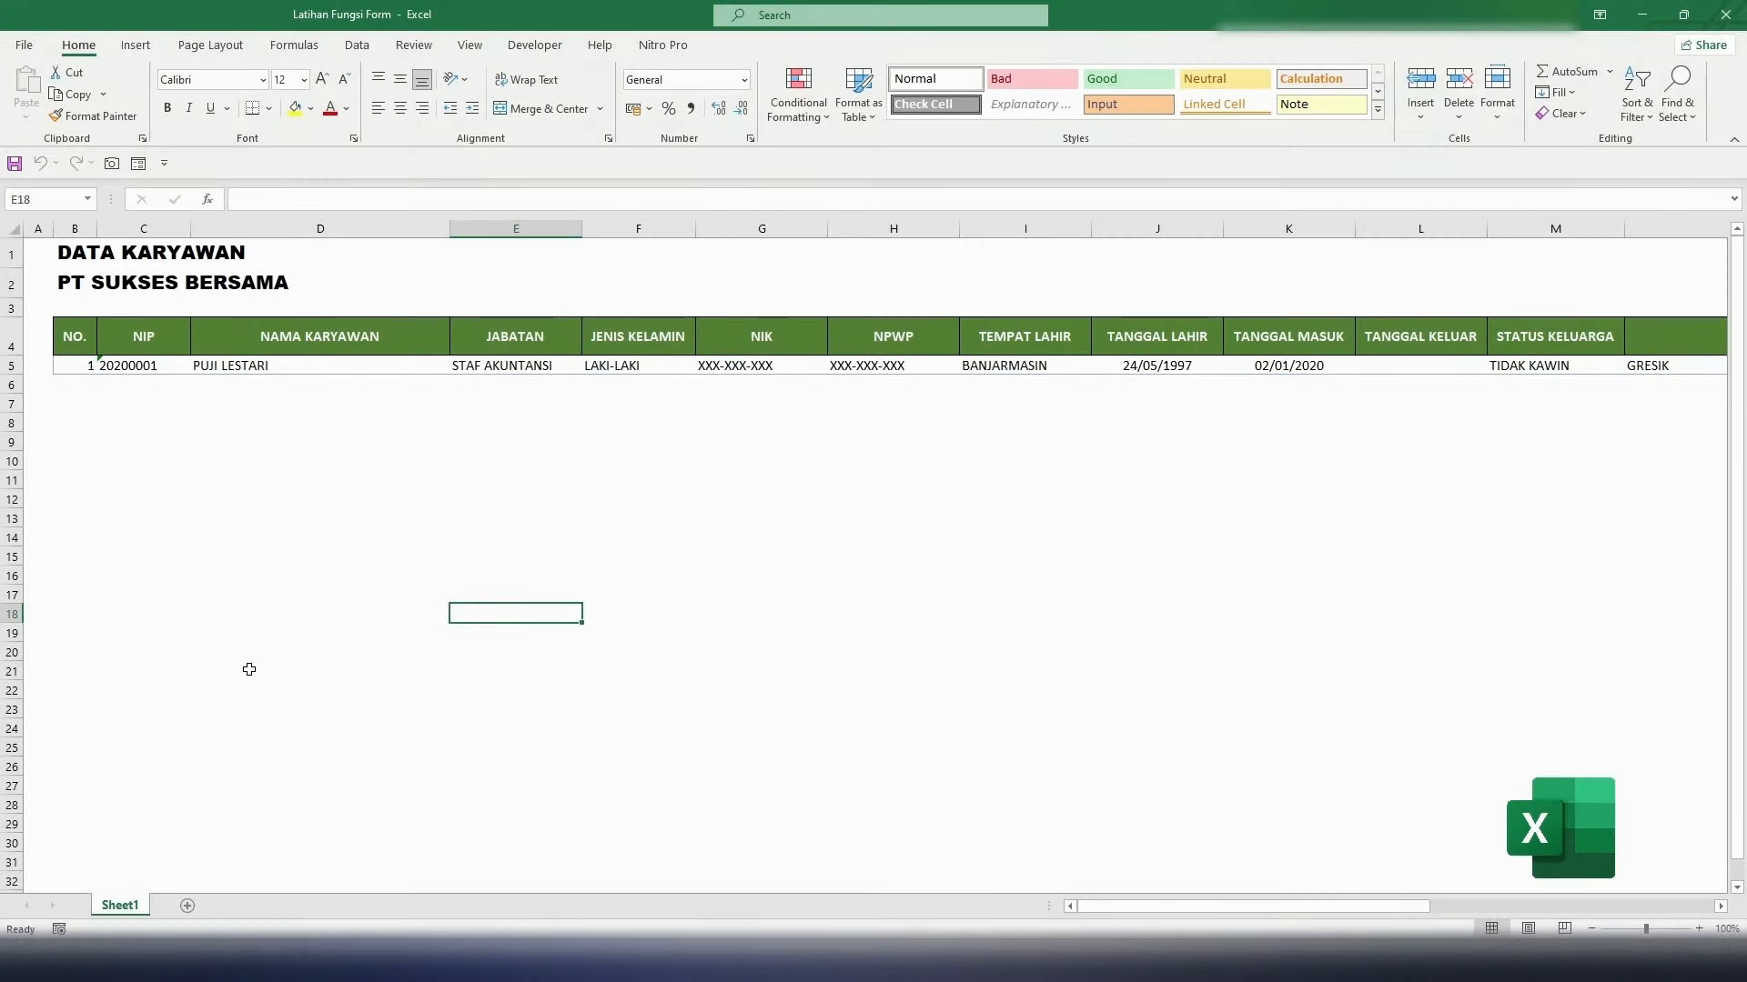
Examine the employee sheet from its title across the column headings to NOMOR REKENING
{"action": "left_click", "coordinate": [62, 256]}
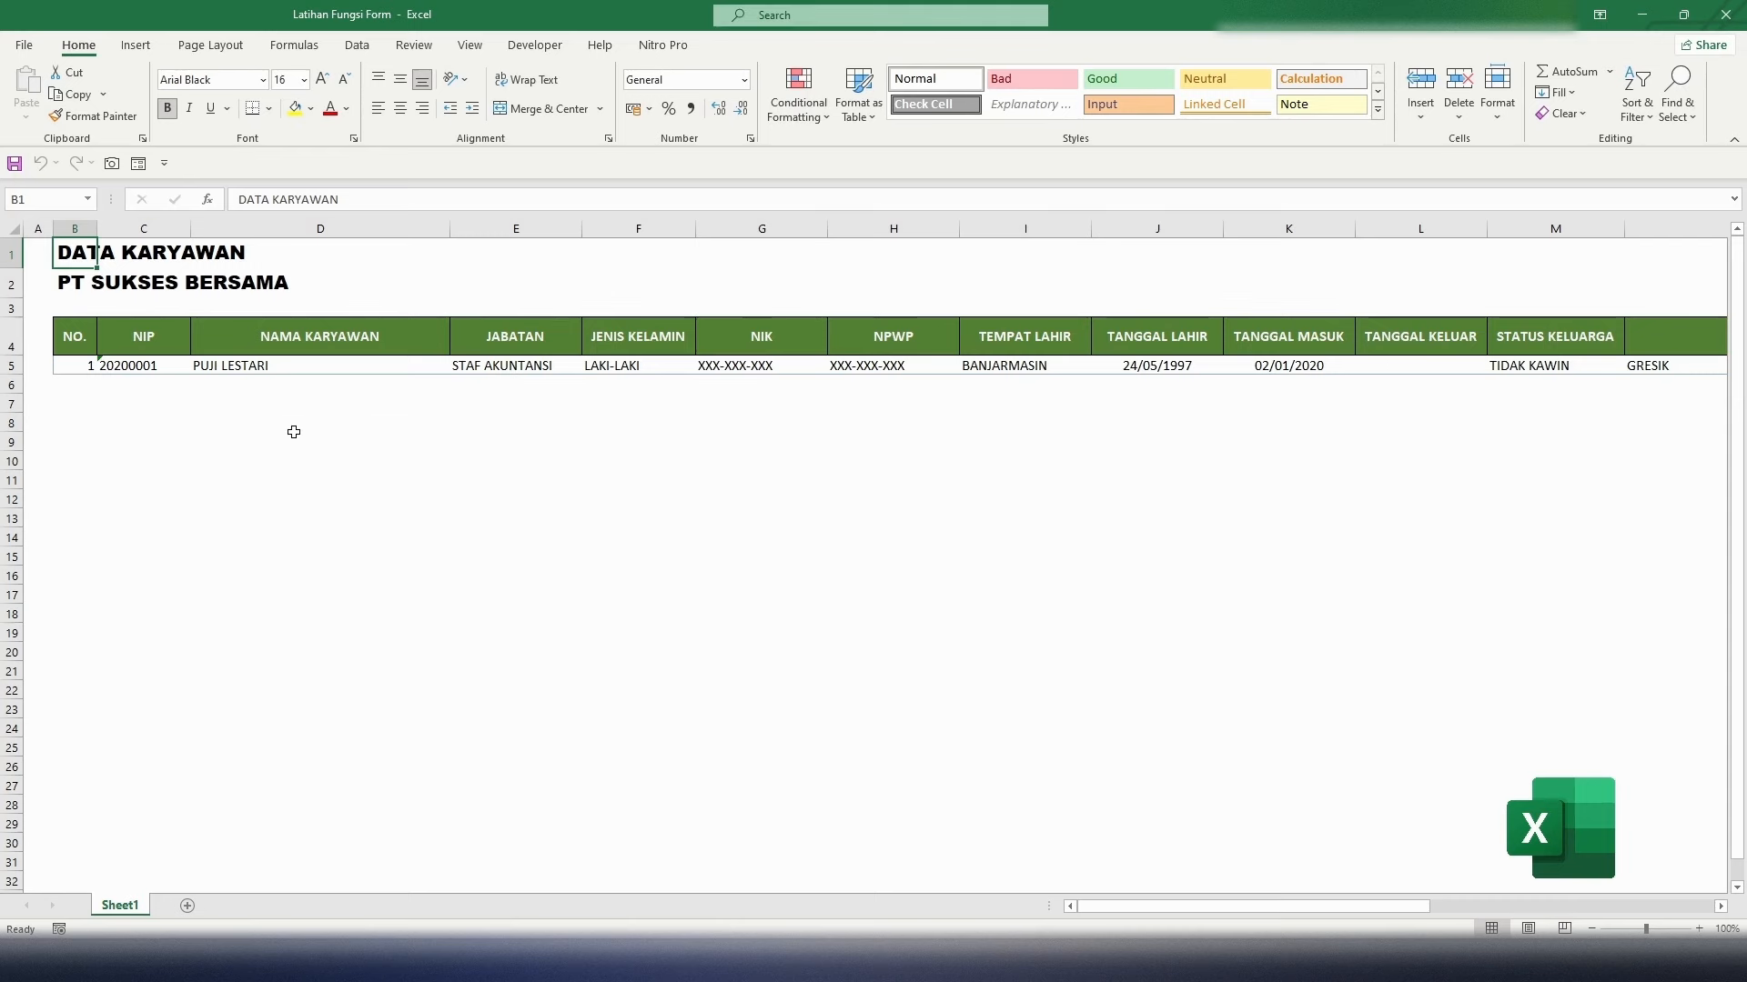
{"action": "scroll", "coordinate": [287, 427], "scroll_direction": "right", "scroll_amount": 10}
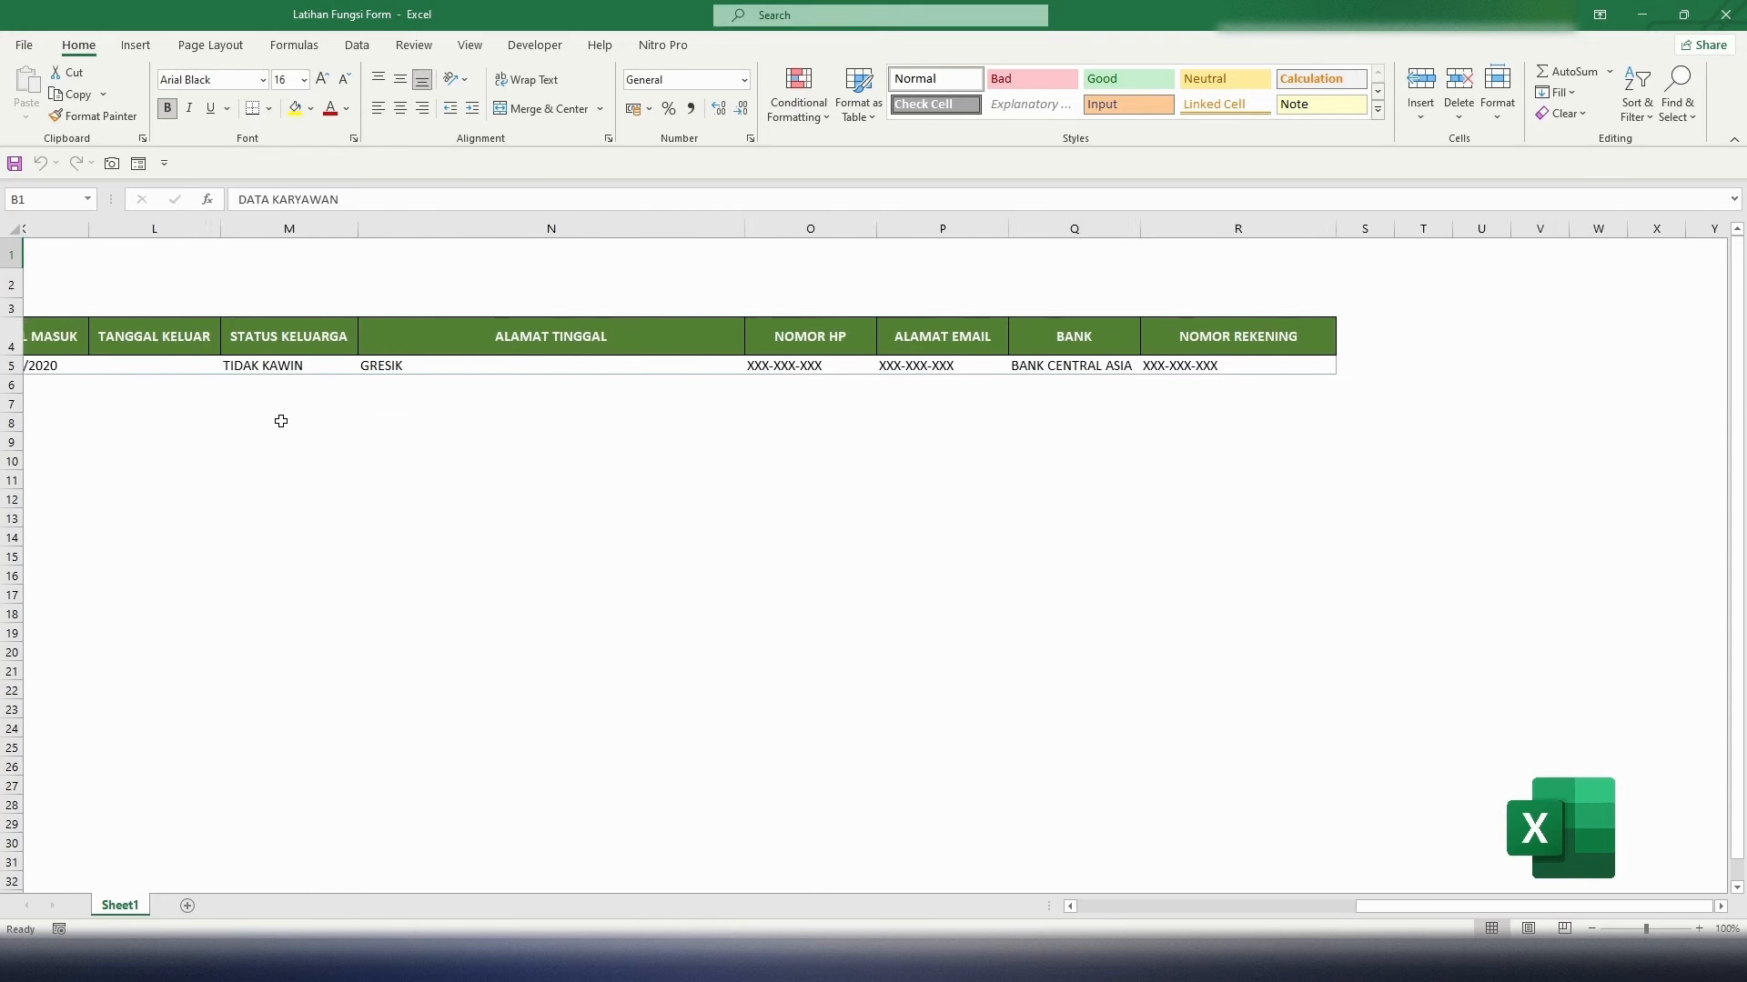
{"action": "scroll", "coordinate": [281, 421], "scroll_direction": "right", "scroll_amount": 2}
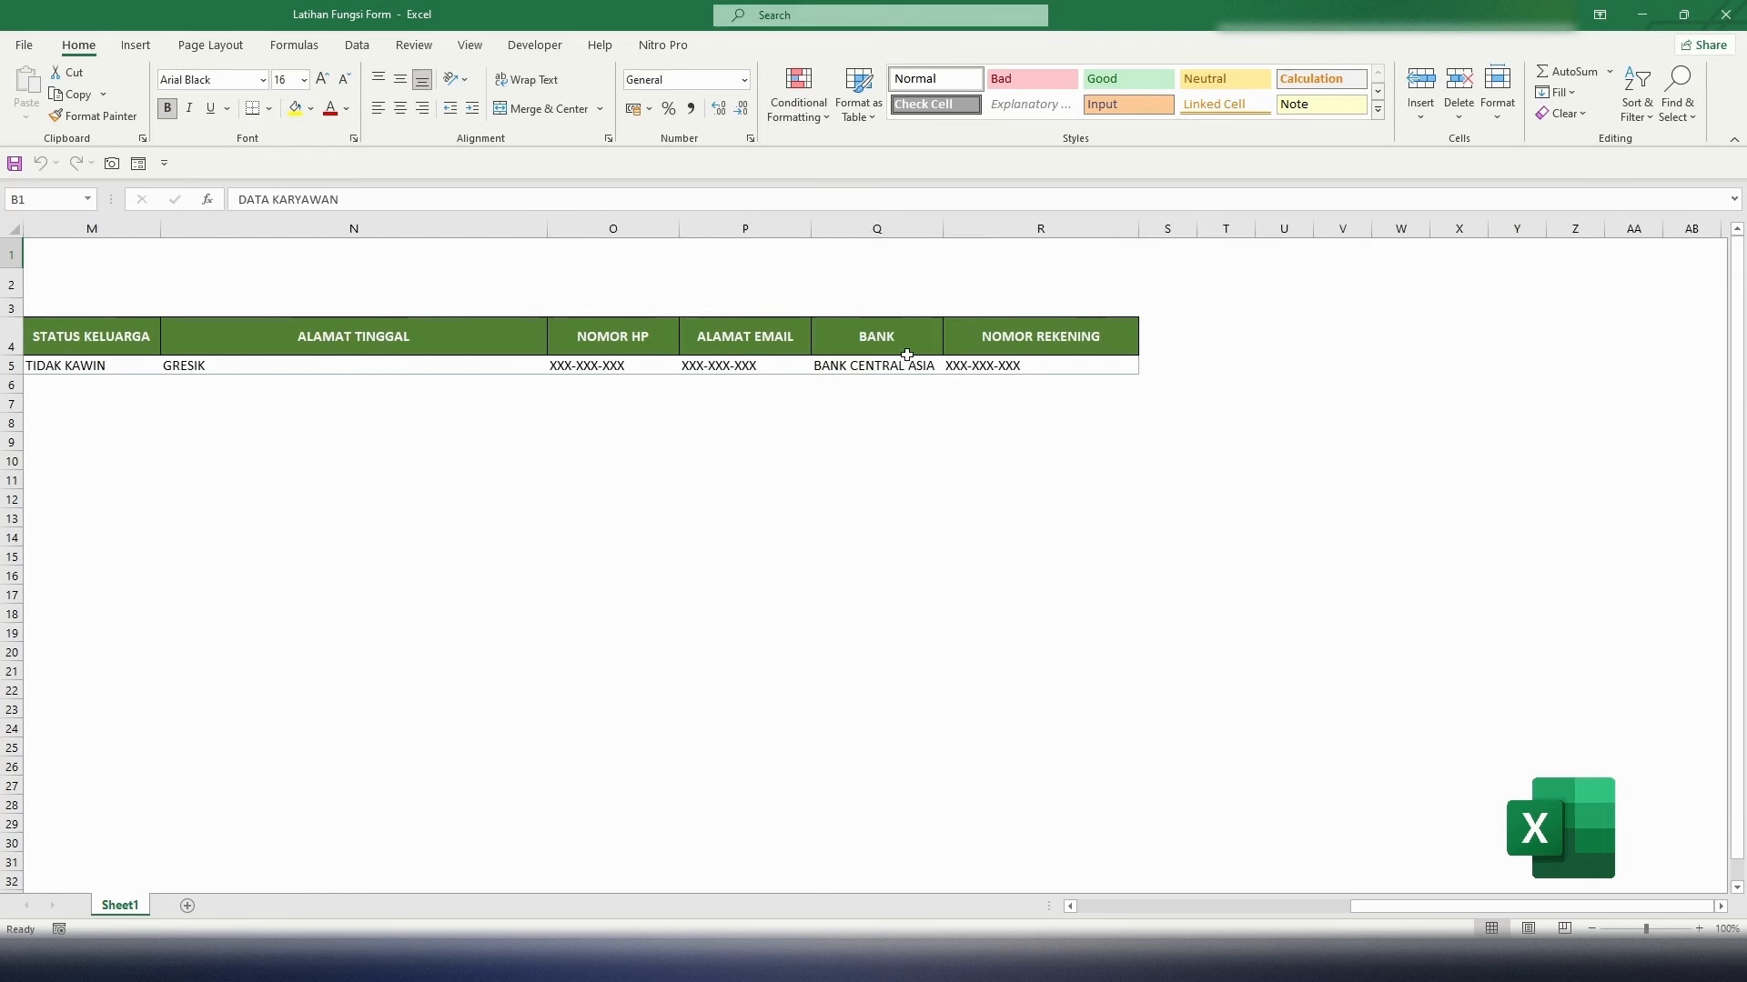
{"action": "left_click", "coordinate": [1055, 338]}
{"action": "scroll", "coordinate": [1055, 337], "scroll_direction": "left", "scroll_amount": 8}
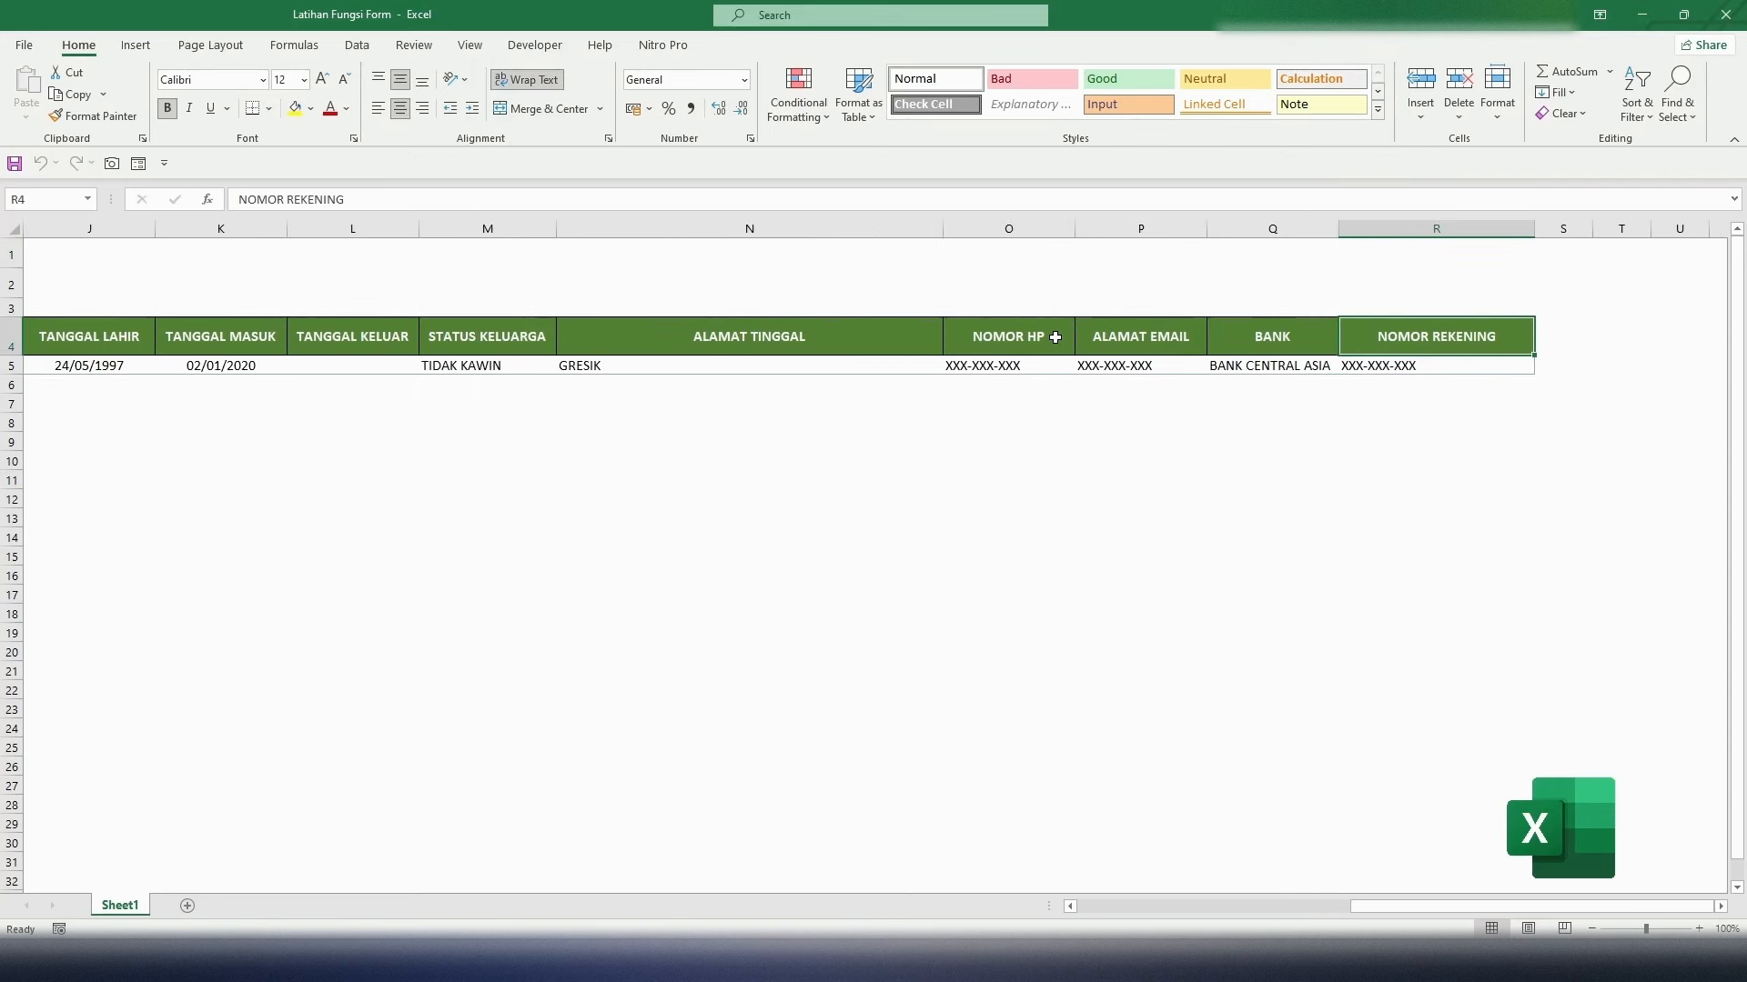
{"action": "scroll", "coordinate": [1055, 338], "scroll_direction": "left", "scroll_amount": 4}
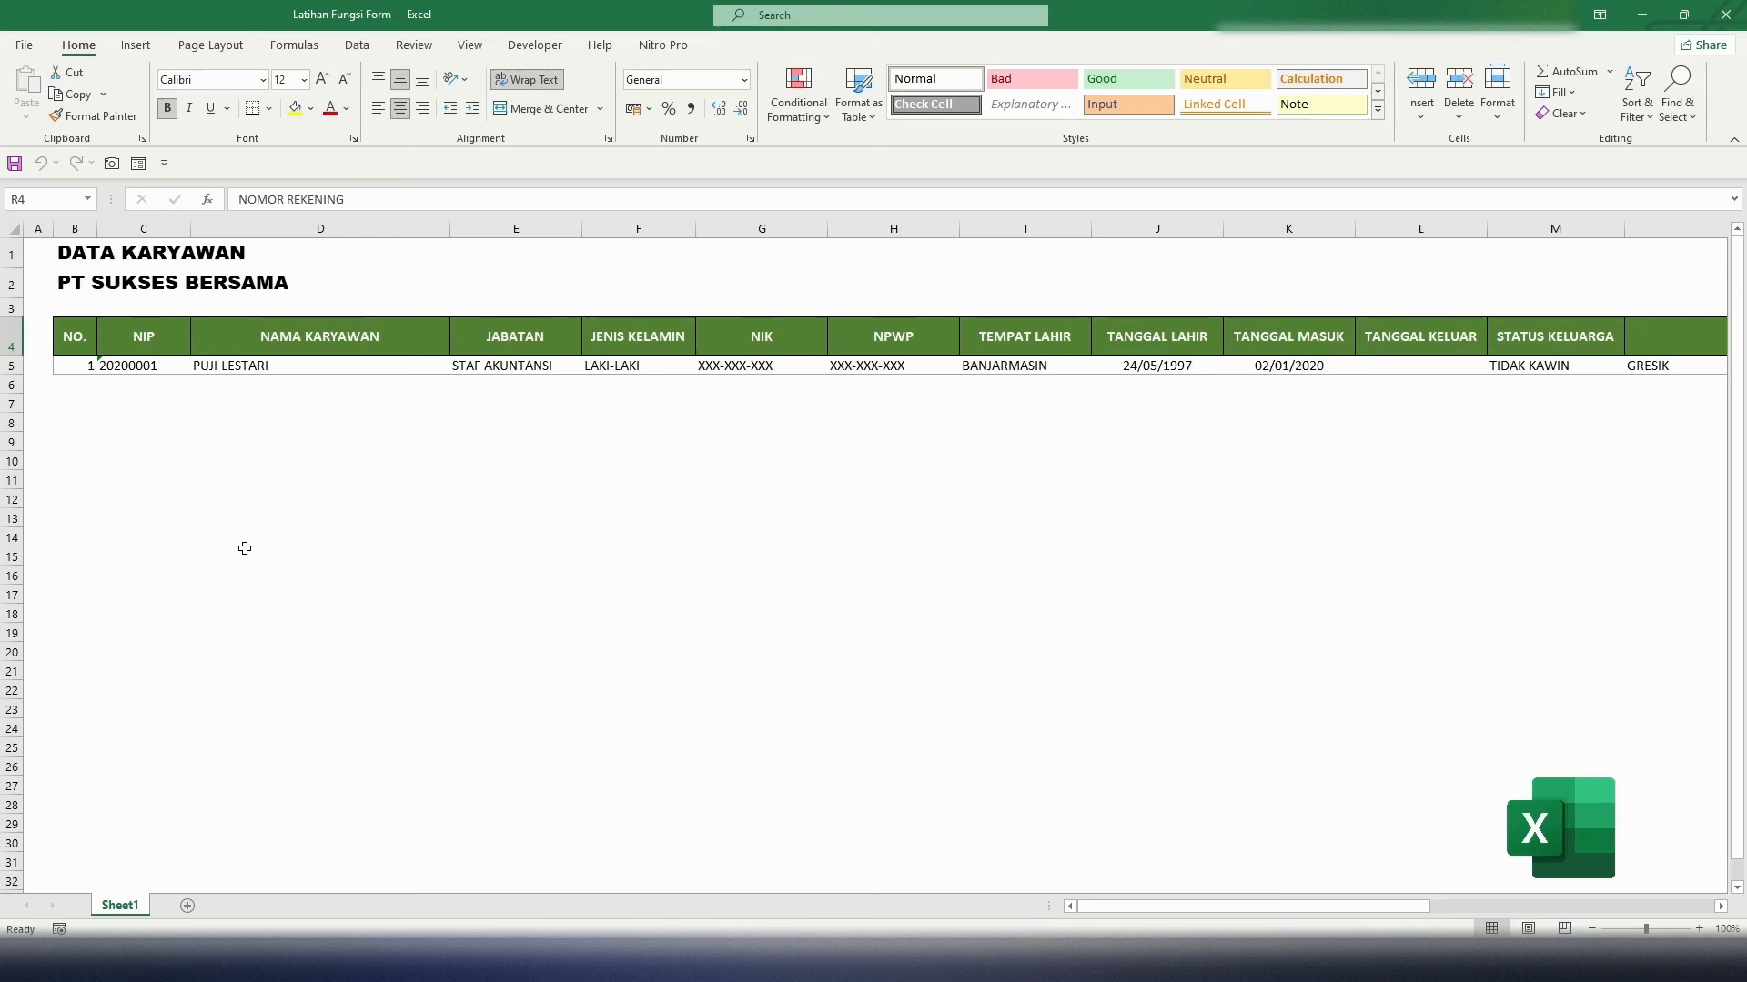
Read through the sample employee record in row 5, from NIP across to BANK and back
{"action": "left_click", "coordinate": [133, 367]}
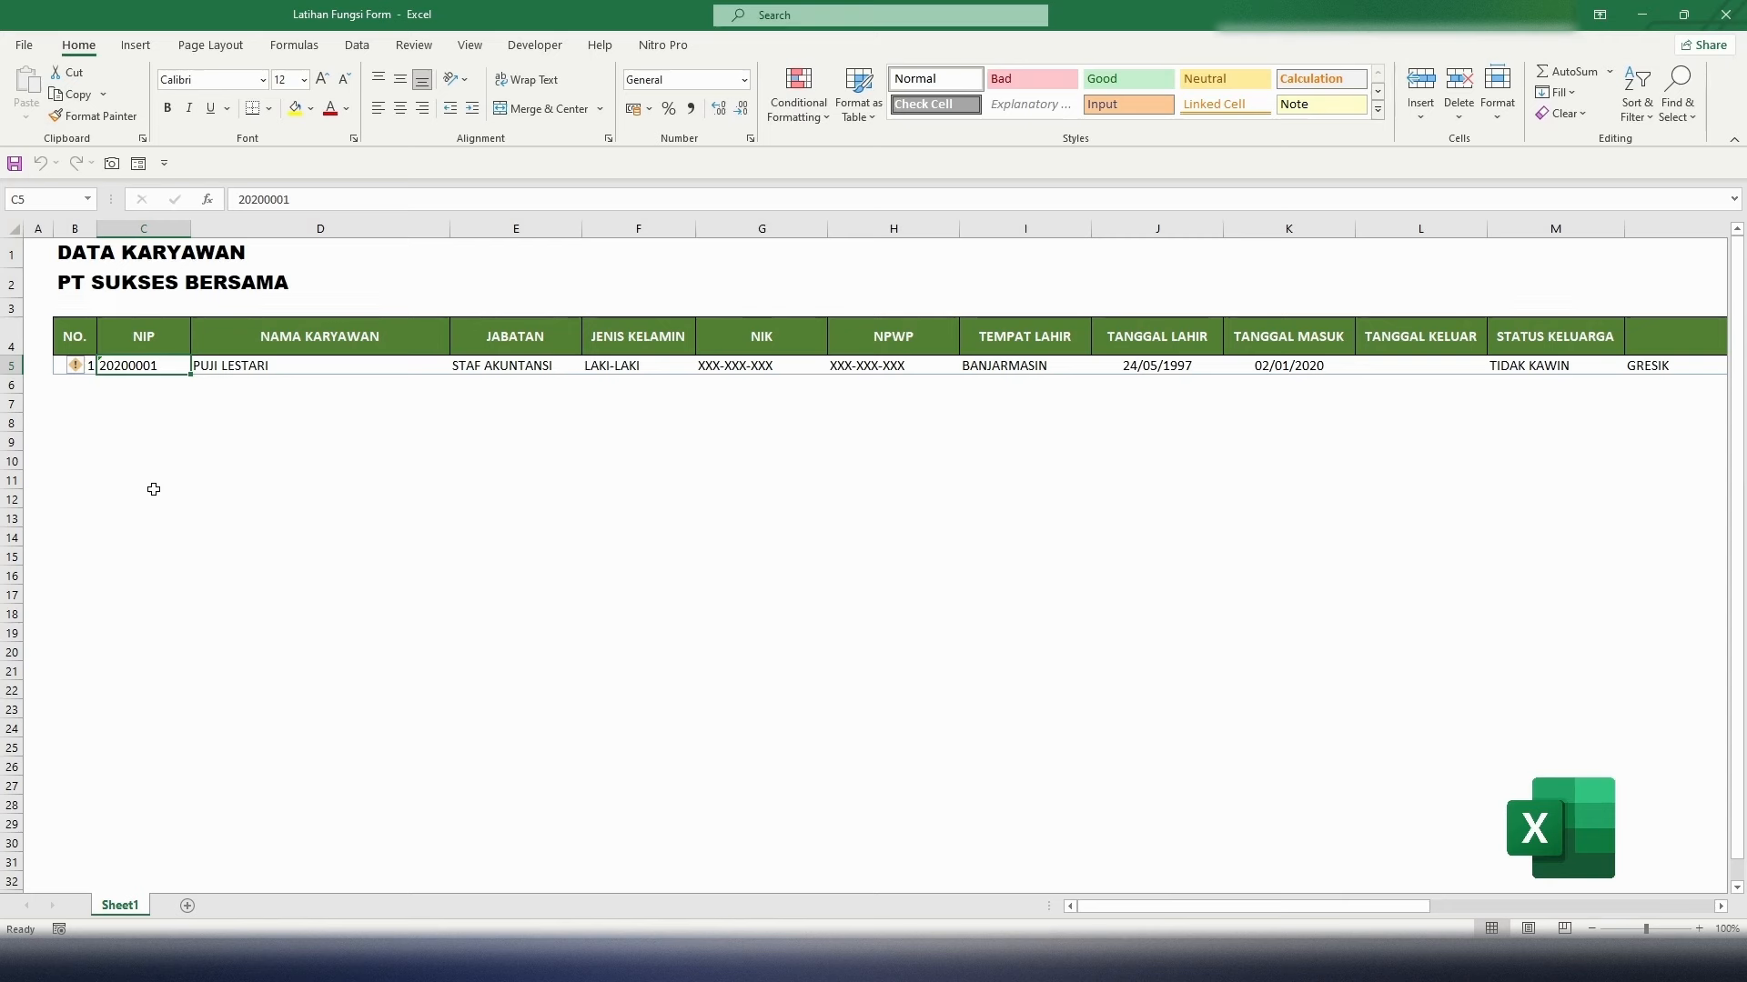
{"action": "left_click", "coordinate": [309, 366]}
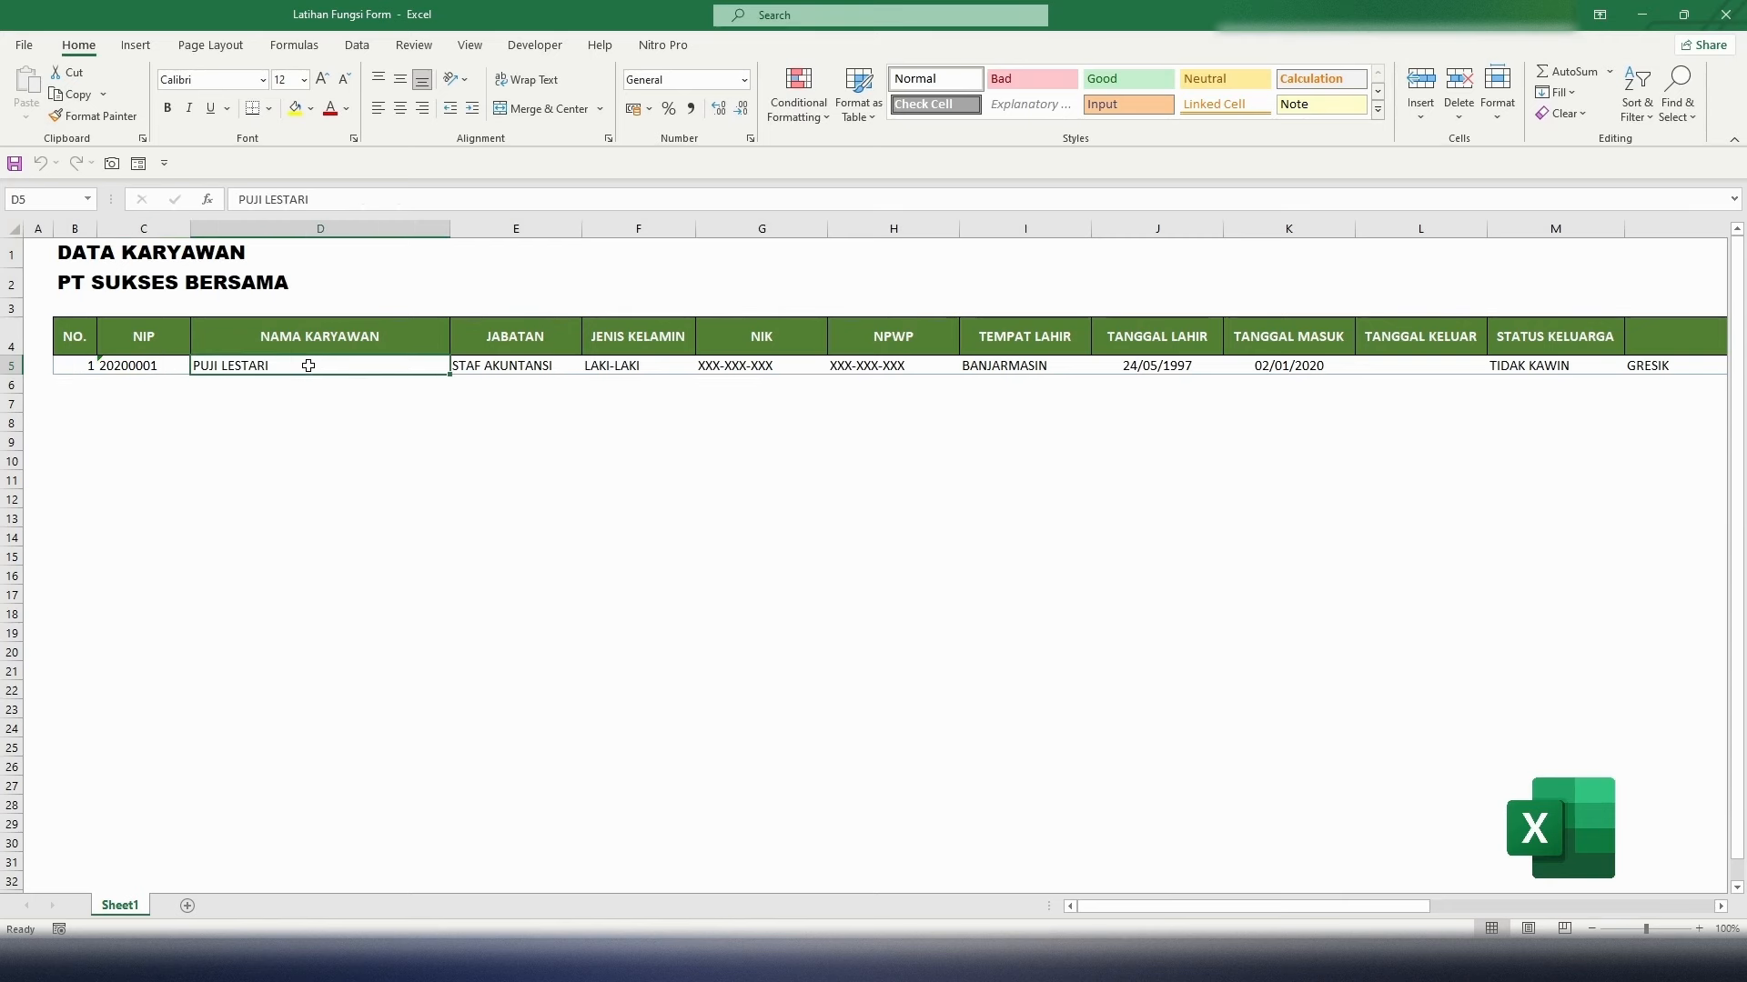
{"action": "key", "text": "Right"}
{"action": "key", "text": "Right"}
{"action": "key", "text": "Right"}
{"action": "key", "text": "Right"}
{"action": "key", "text": "Right"}
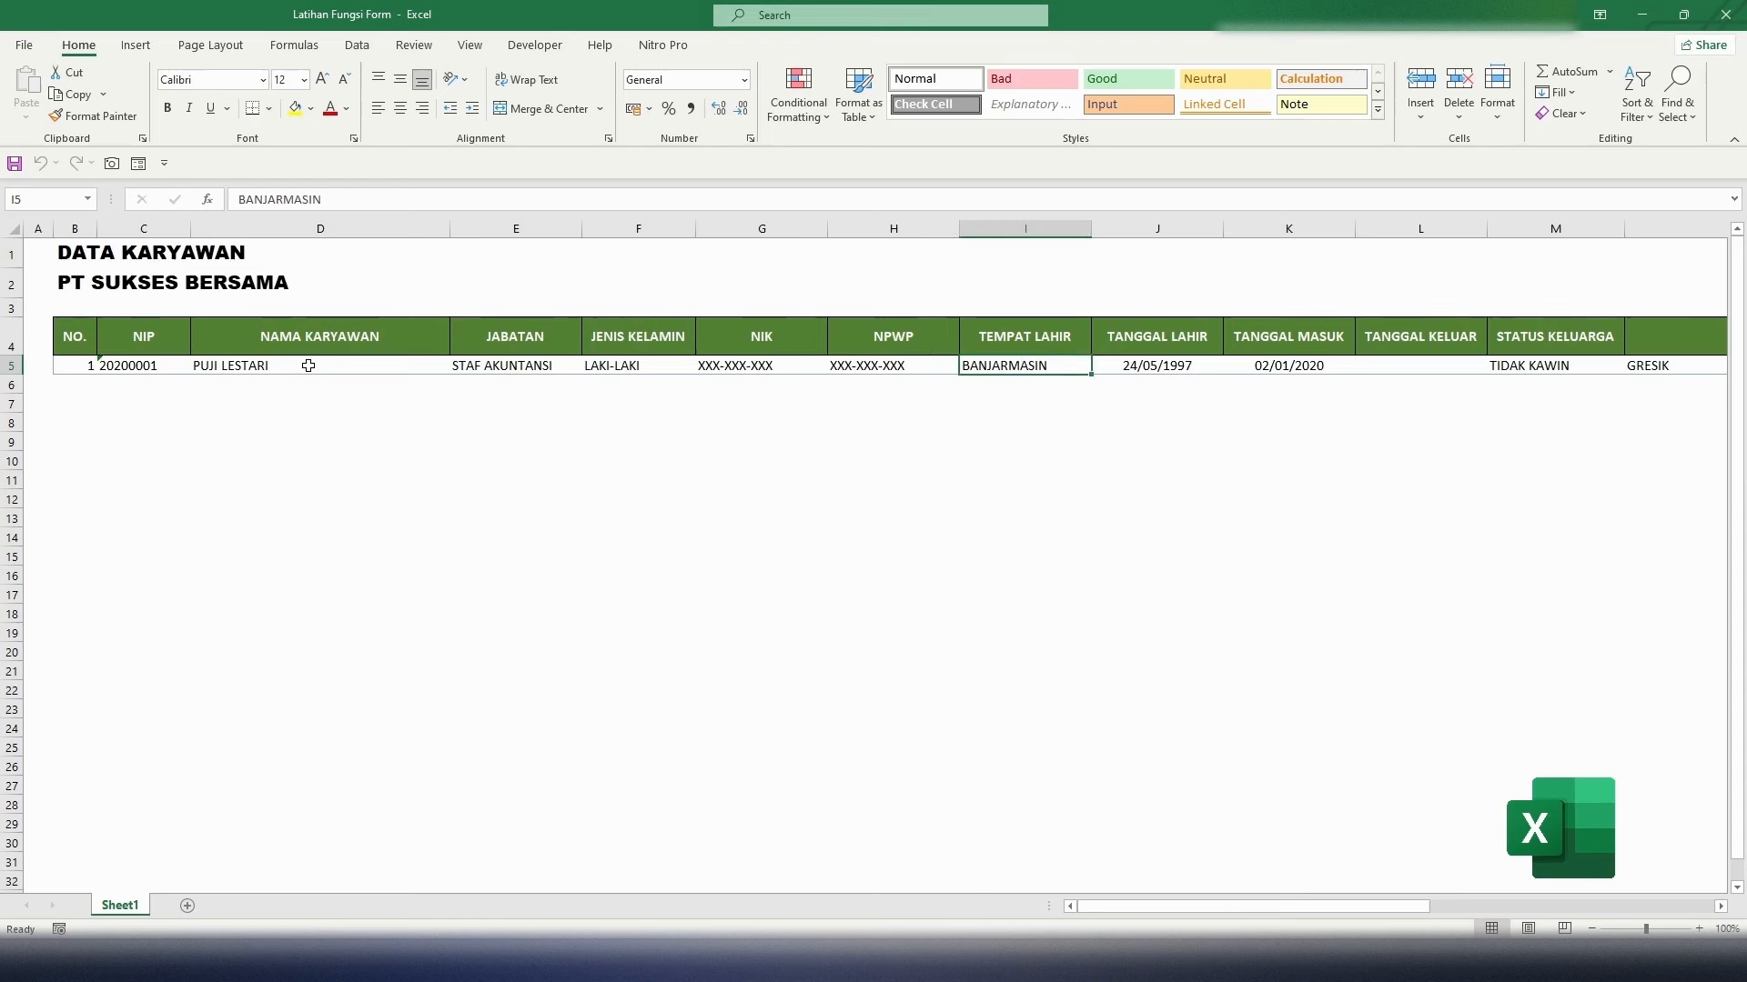
{"action": "key", "text": "Right"}
{"action": "key", "text": "Right"}
{"action": "key", "text": "Right"}
{"action": "key", "text": "Right"}
{"action": "key", "text": "Right"}
{"action": "key", "text": "Right"}
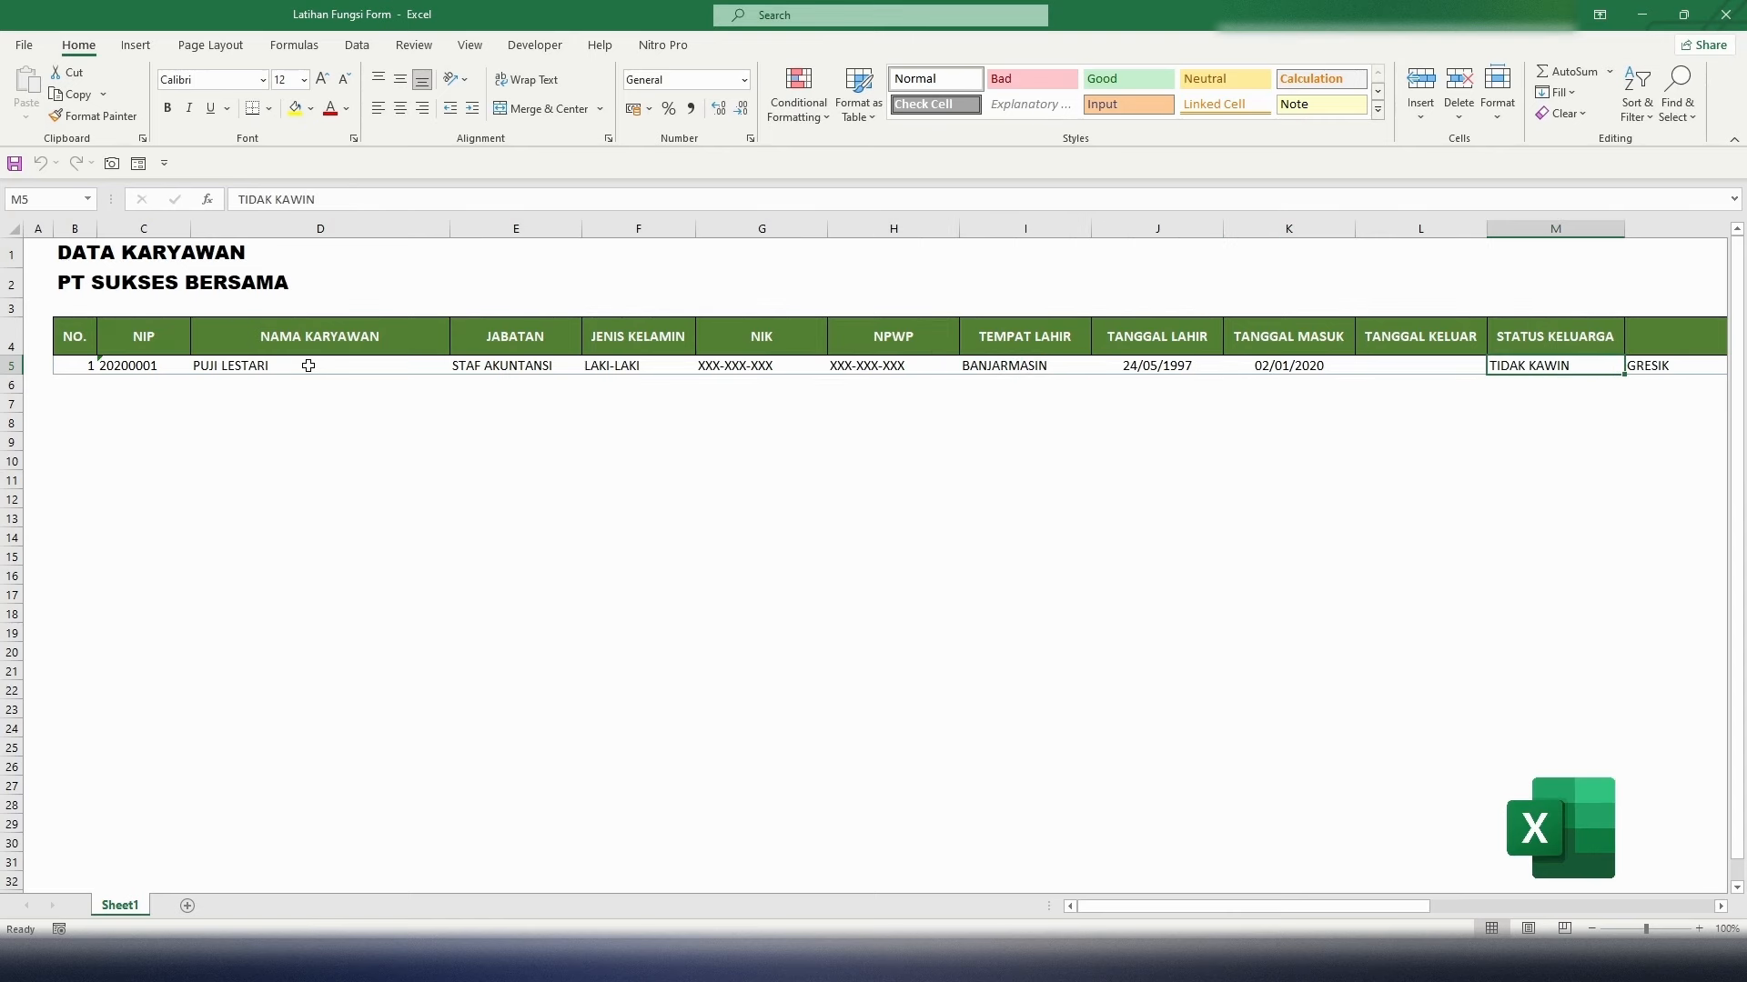
{"action": "key", "text": "Right"}
{"action": "key", "text": "Right"}
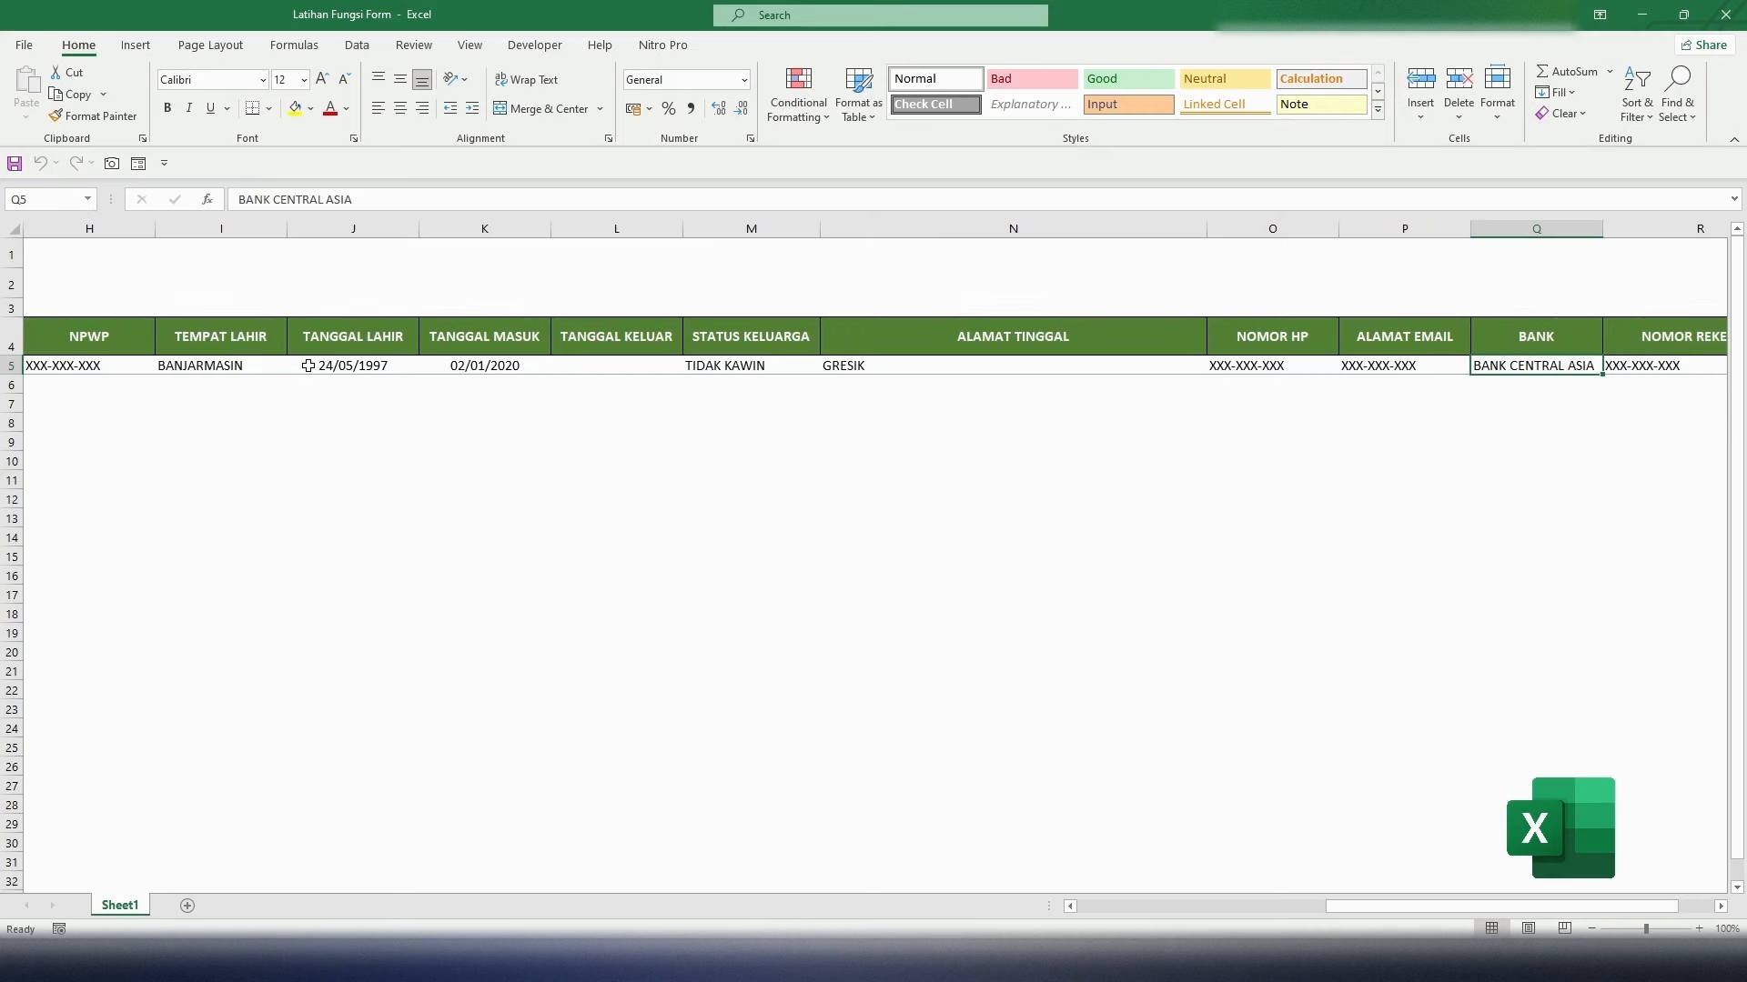
{"action": "key", "text": "Left"}
{"action": "key", "text": "Left"}
{"action": "key", "text": "Left"}
{"action": "key", "text": "Left"}
{"action": "key", "text": "Left"}
{"action": "key", "text": "Left"}
{"action": "key", "text": "Left"}
{"action": "key", "text": "Left"}
{"action": "key", "text": "Left"}
{"action": "key", "text": "Left"}
{"action": "key", "text": "Left"}
{"action": "key", "text": "Left"}
{"action": "key", "text": "Left"}
{"action": "key", "text": "Left"}
{"action": "key", "text": "Left"}
{"action": "key", "text": "Left"}
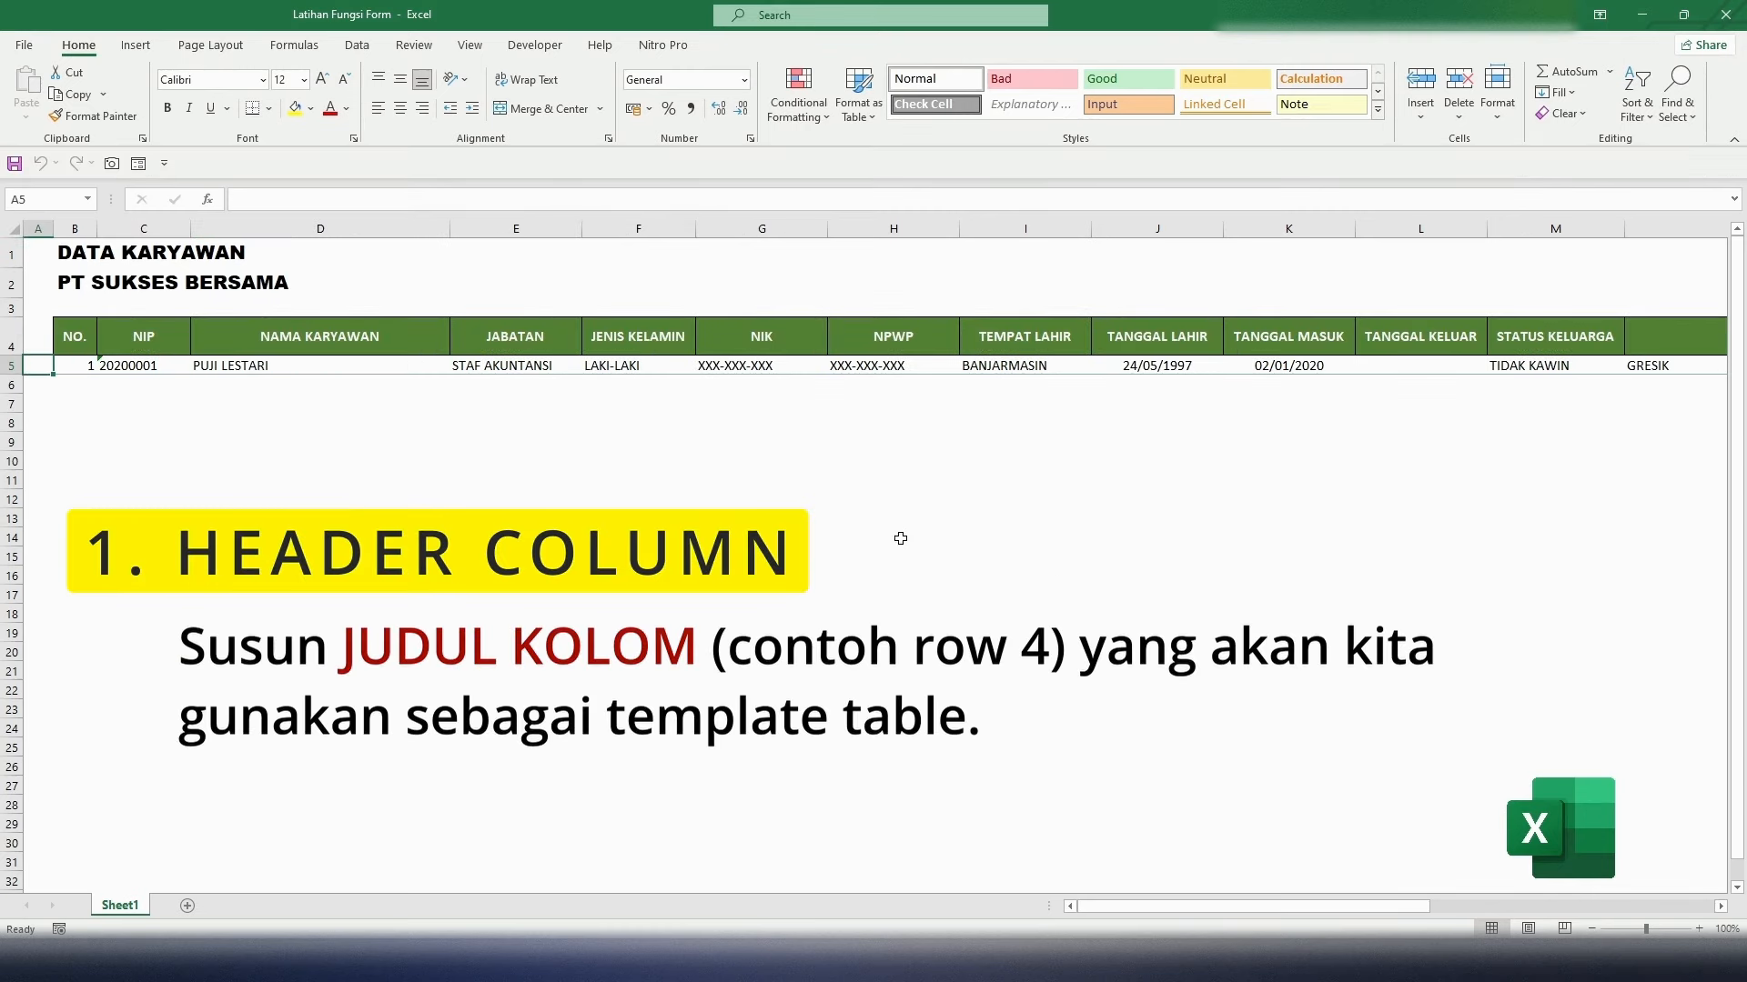
Examine the column headings in row 4 that serve as the table template, together with the record below
{"action": "left_click", "coordinate": [277, 475]}
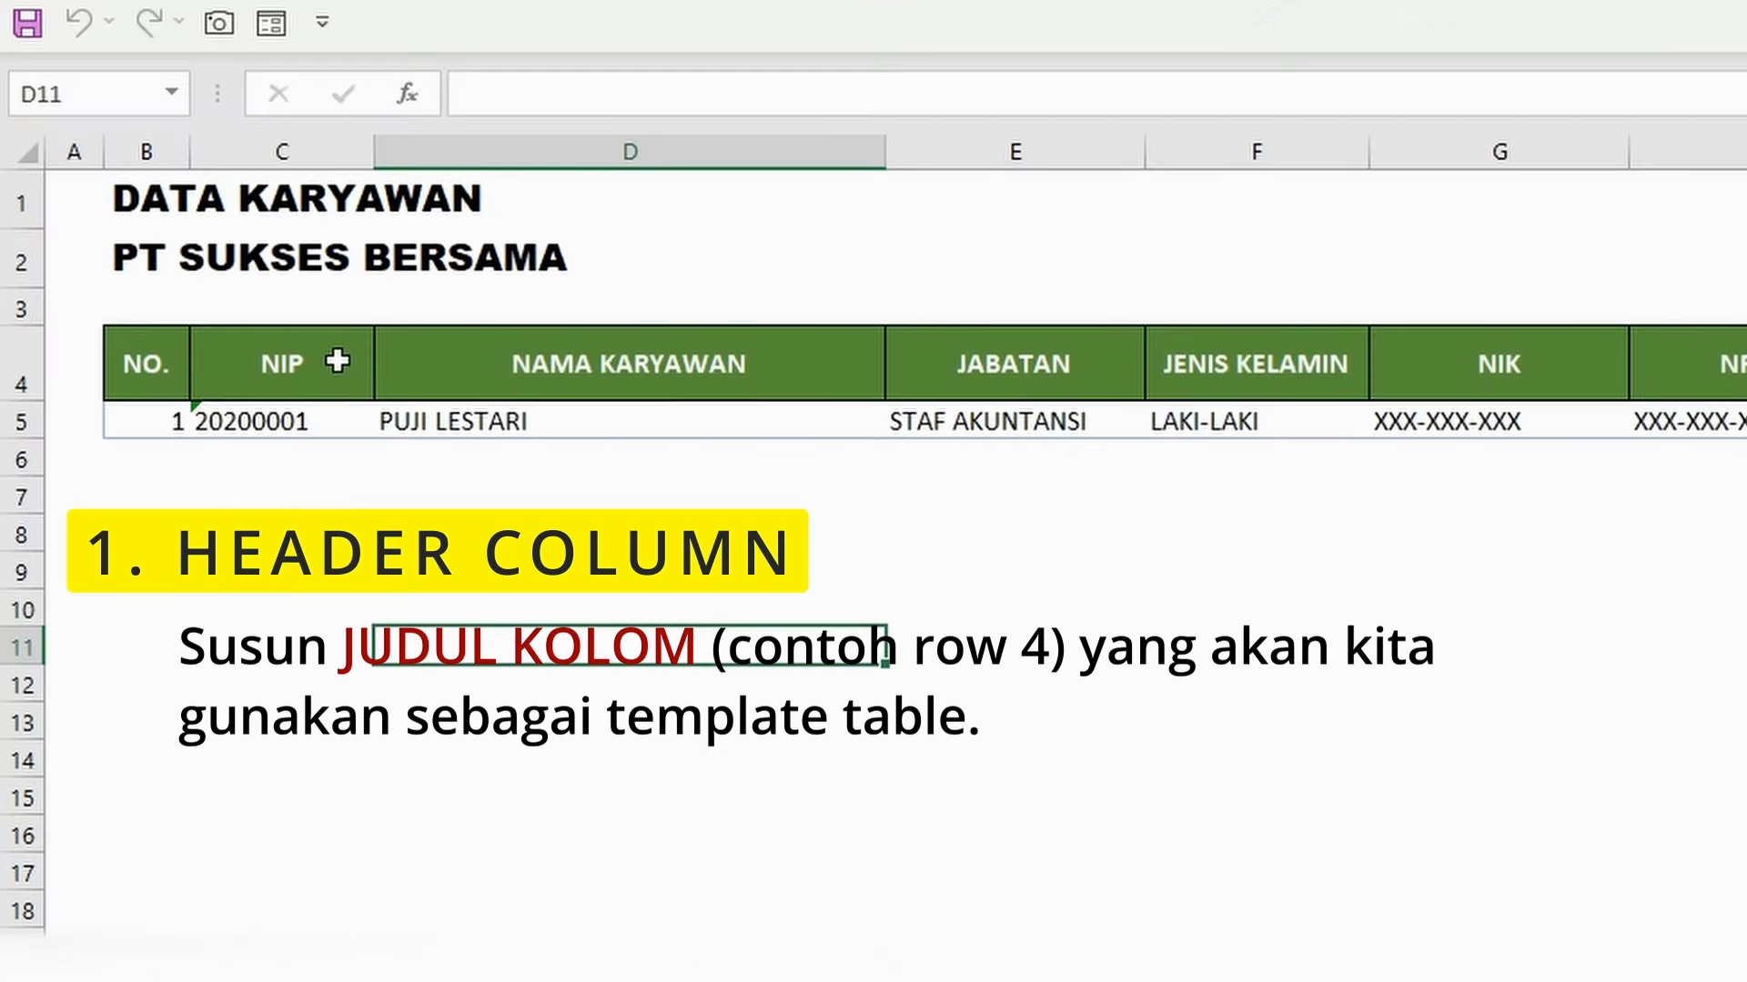
{"action": "left_click", "coordinate": [1746, 364]}
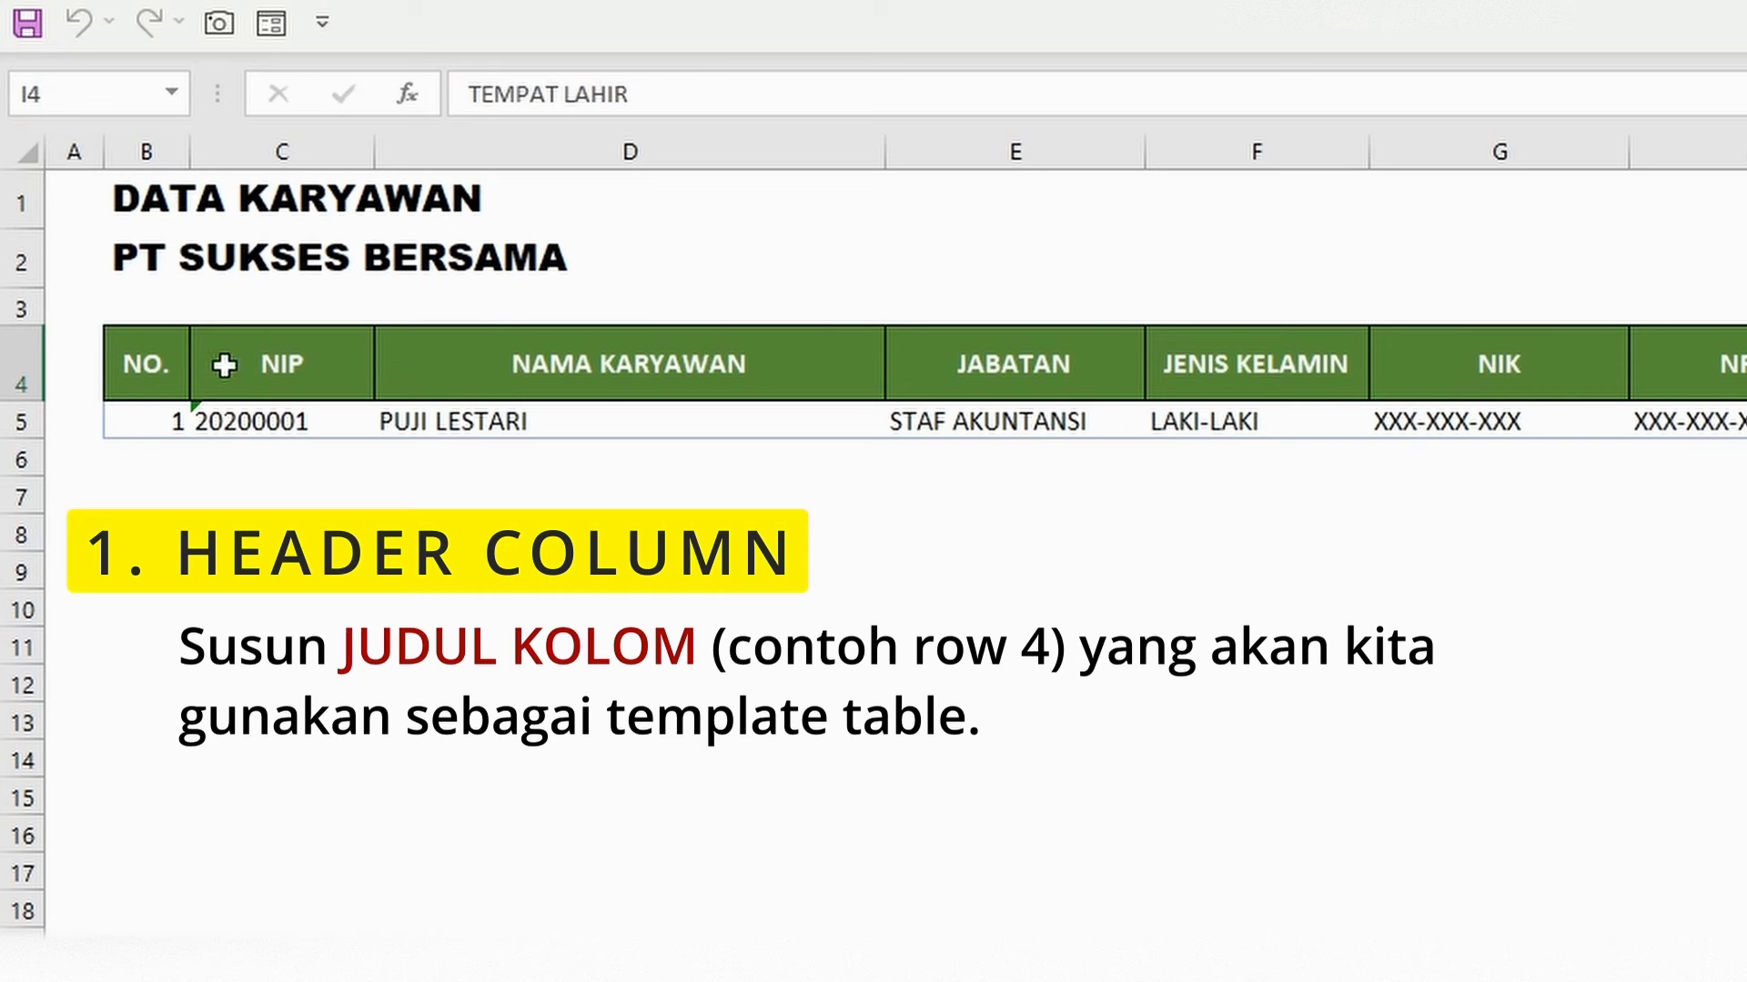
{"action": "left_click", "coordinate": [25, 368]}
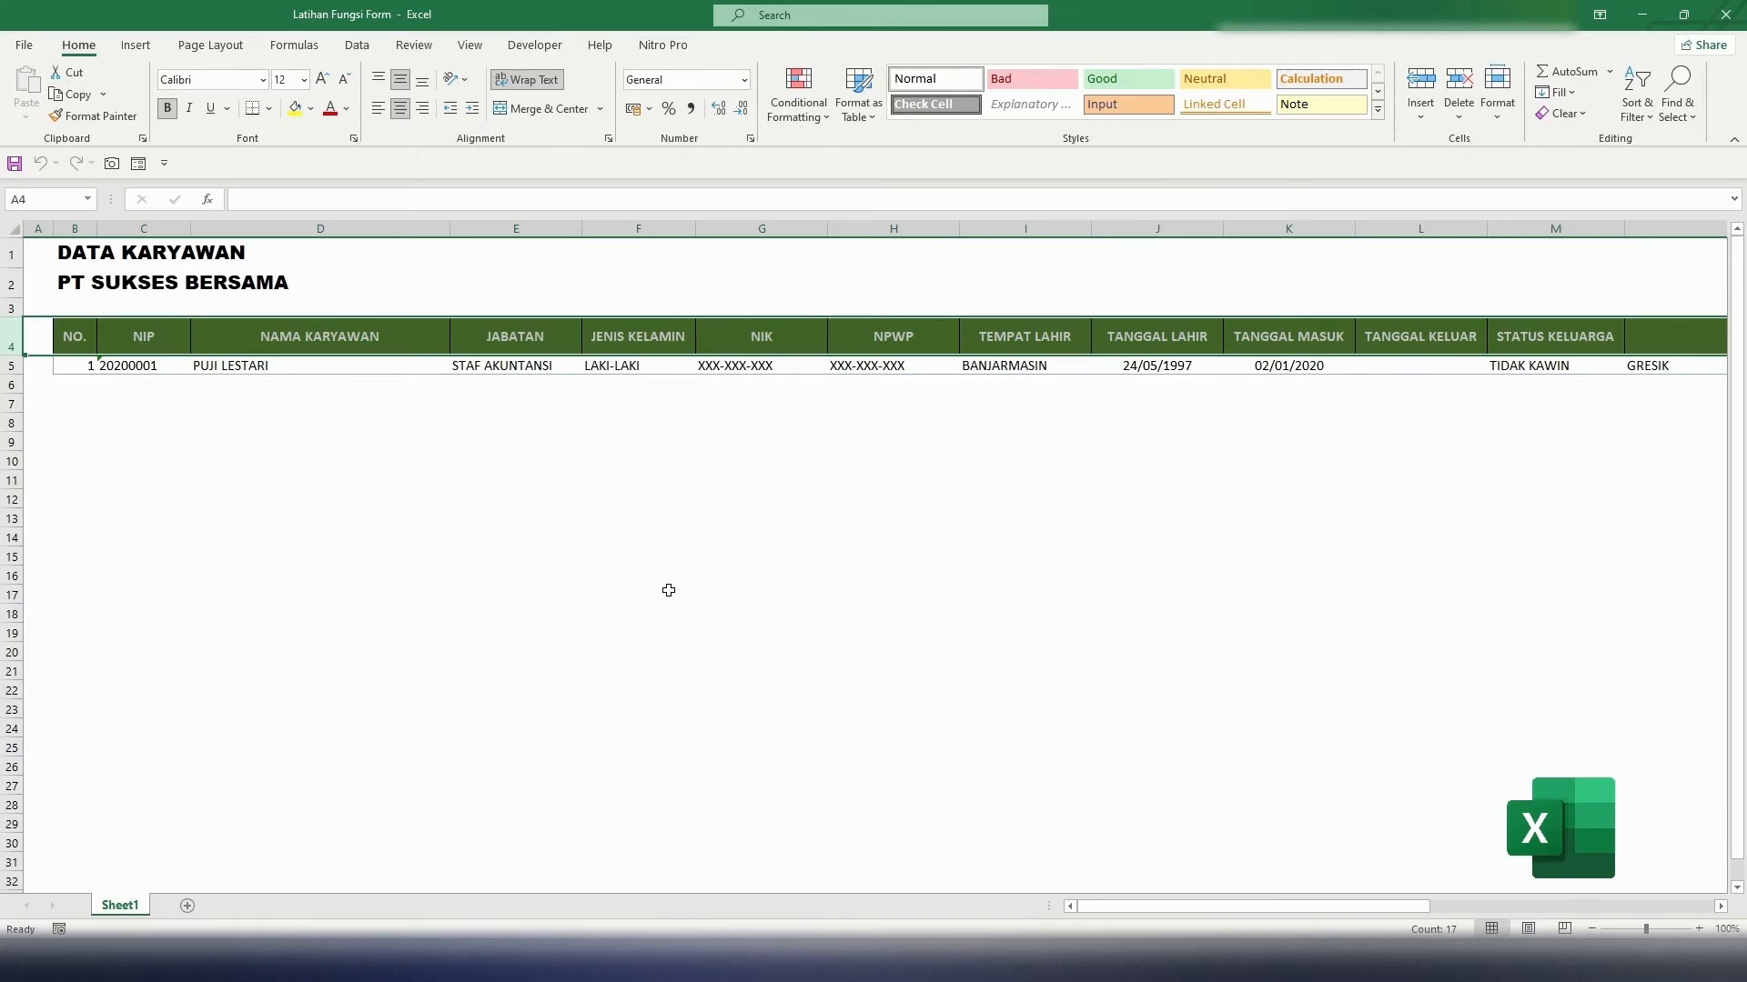
{"action": "left_click", "coordinate": [671, 591]}
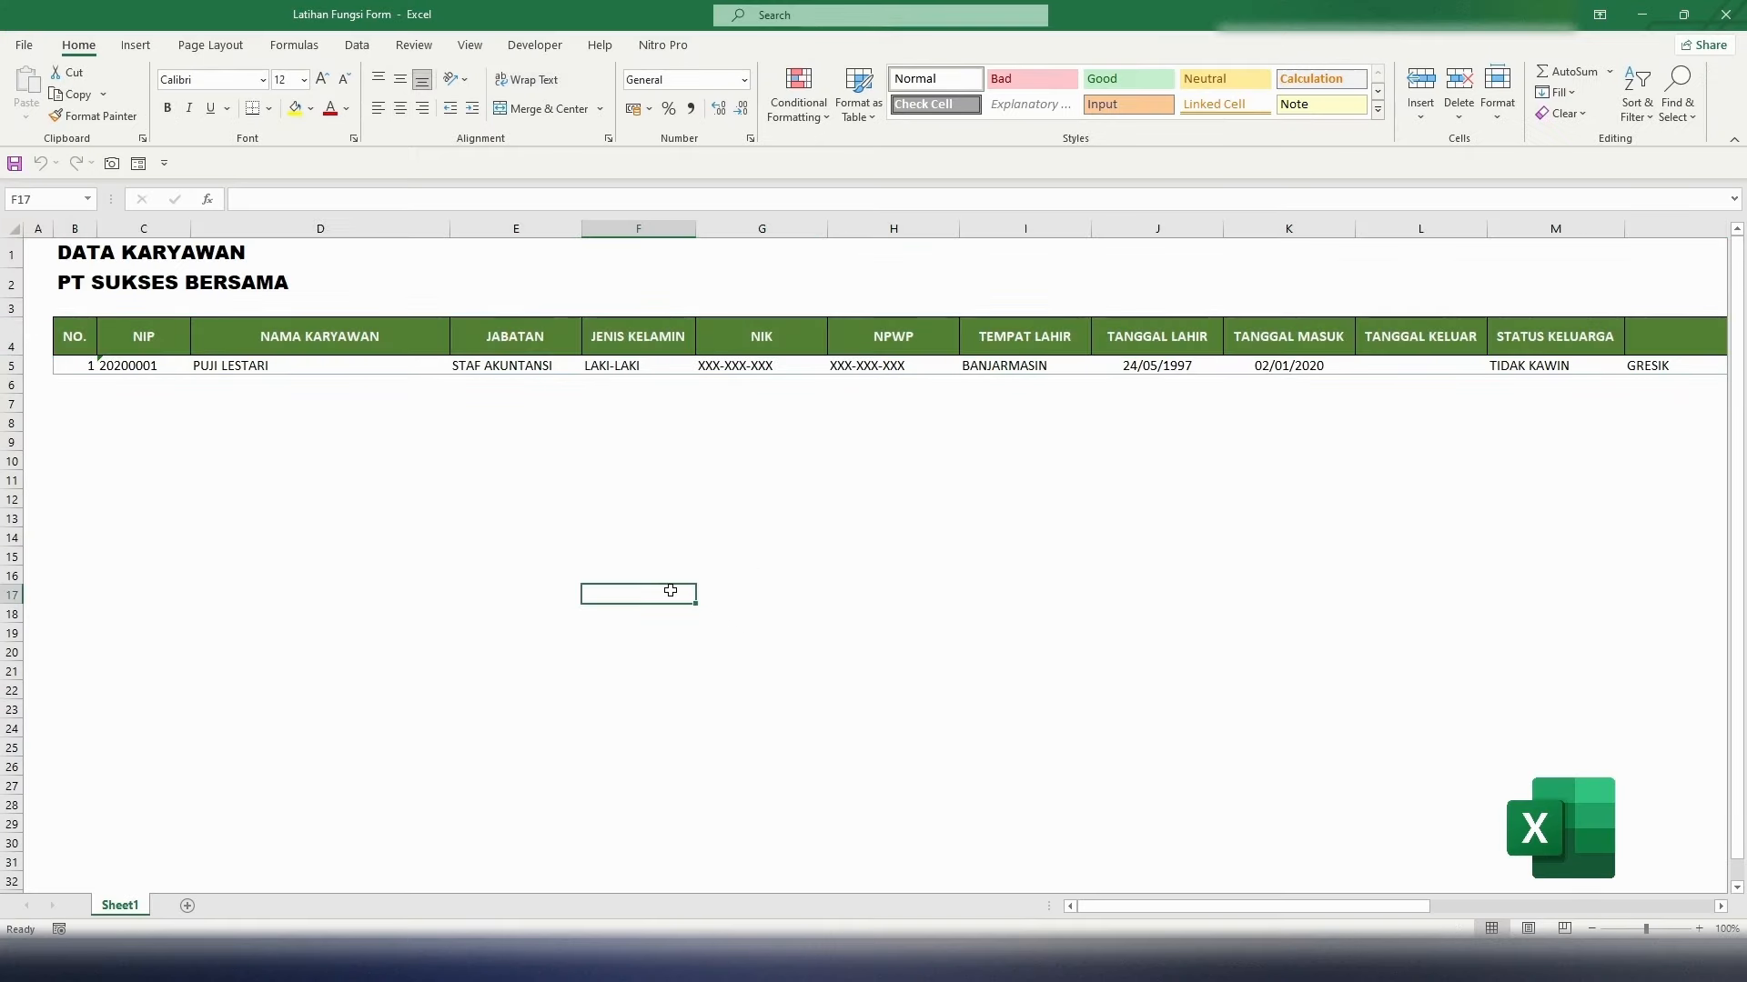
{"action": "left_click", "coordinate": [74, 335]}
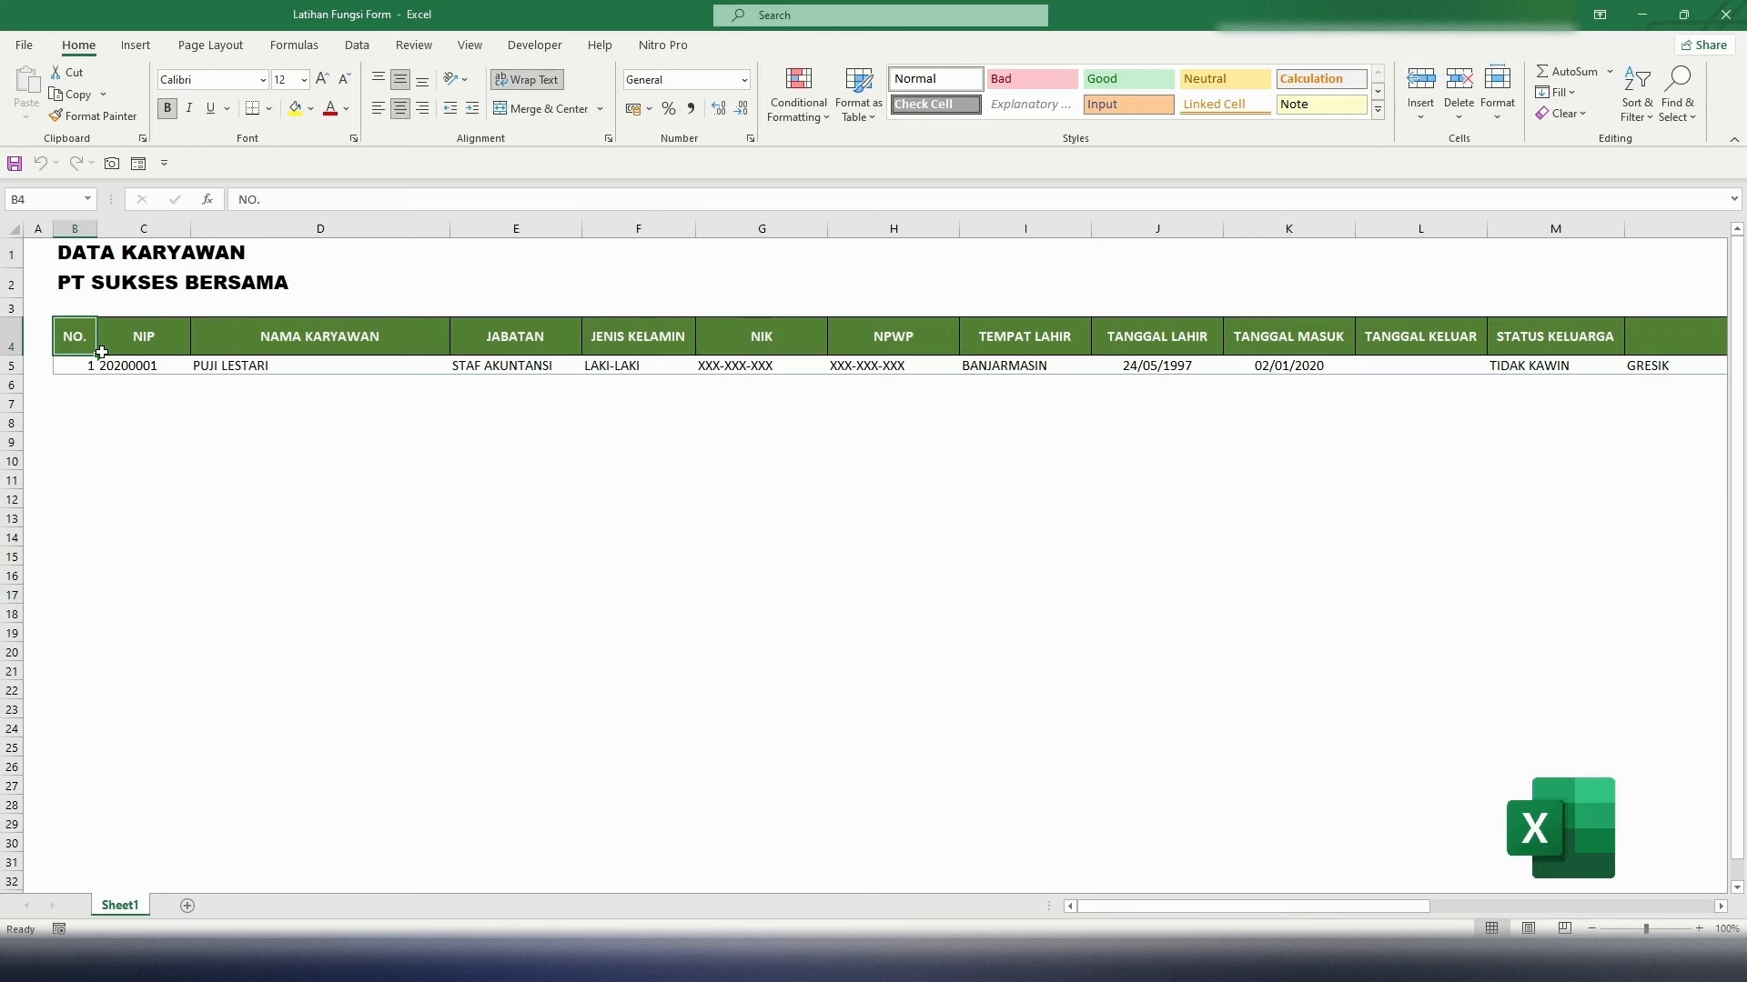
{"action": "left_click_drag", "start_coordinate": [74, 341], "coordinate": [1201, 371]}
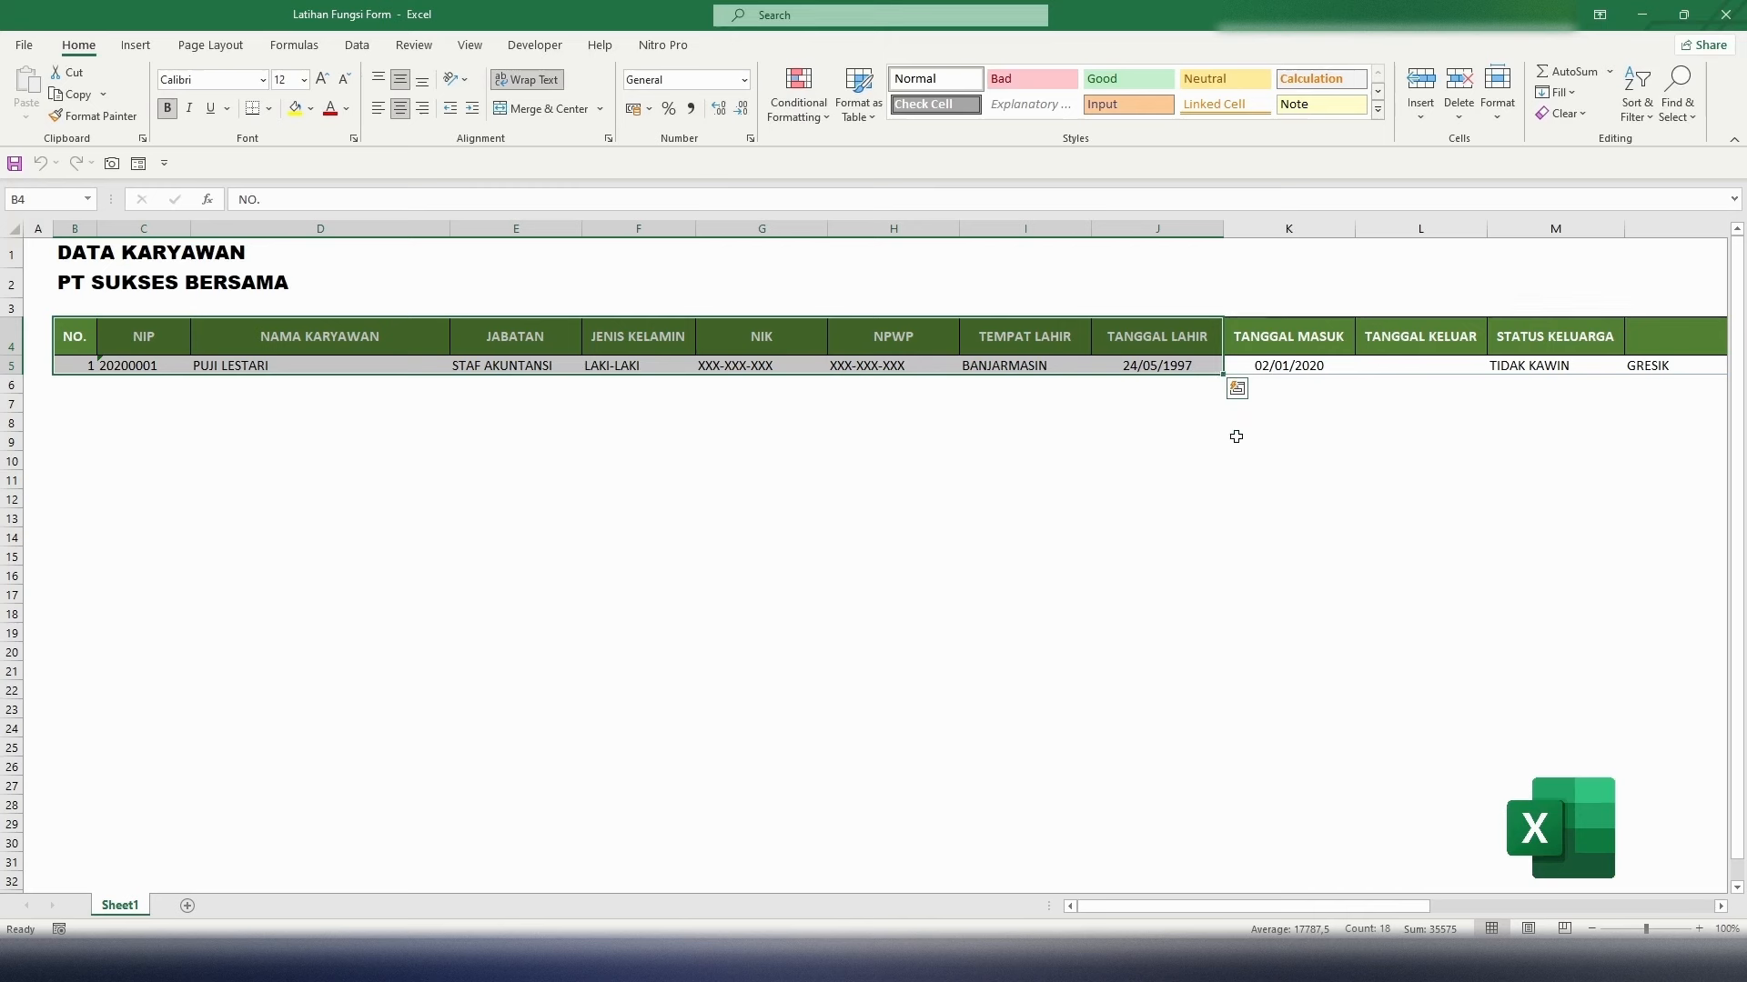
{"action": "left_click", "coordinate": [1236, 438]}
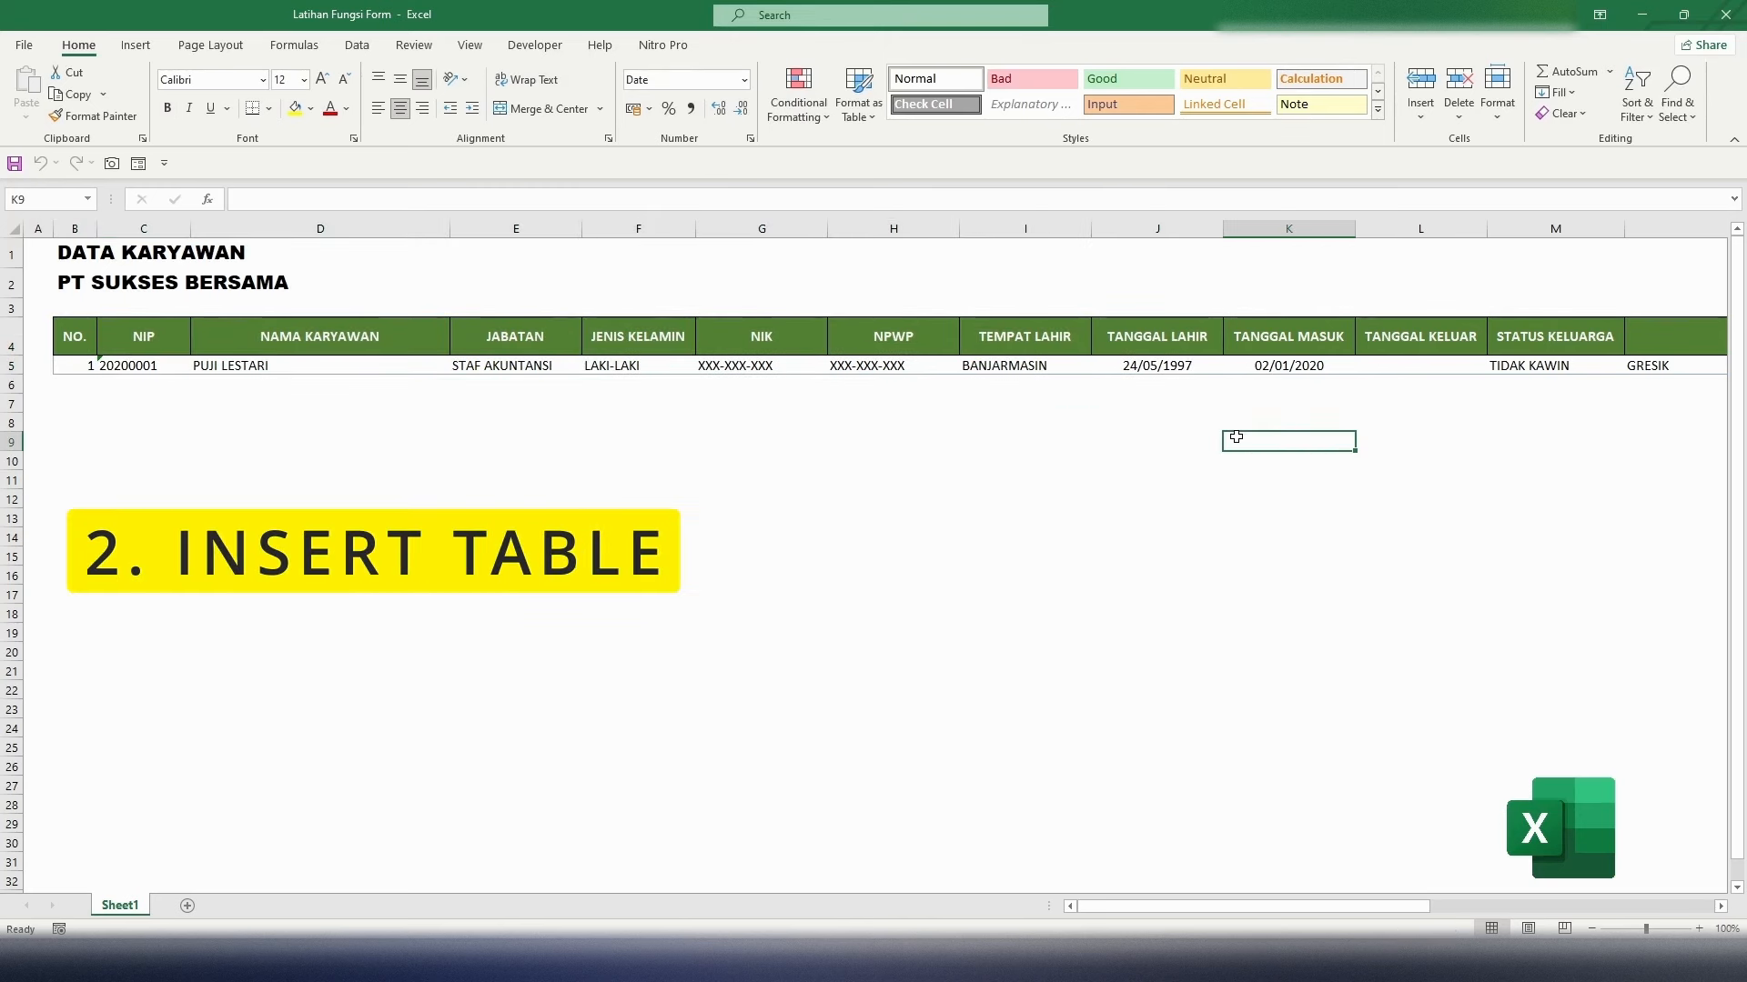
Check every cell of the row 5 record from NO. to NOMOR REKENING as the table's first data row
{"action": "left_click", "coordinate": [256, 367]}
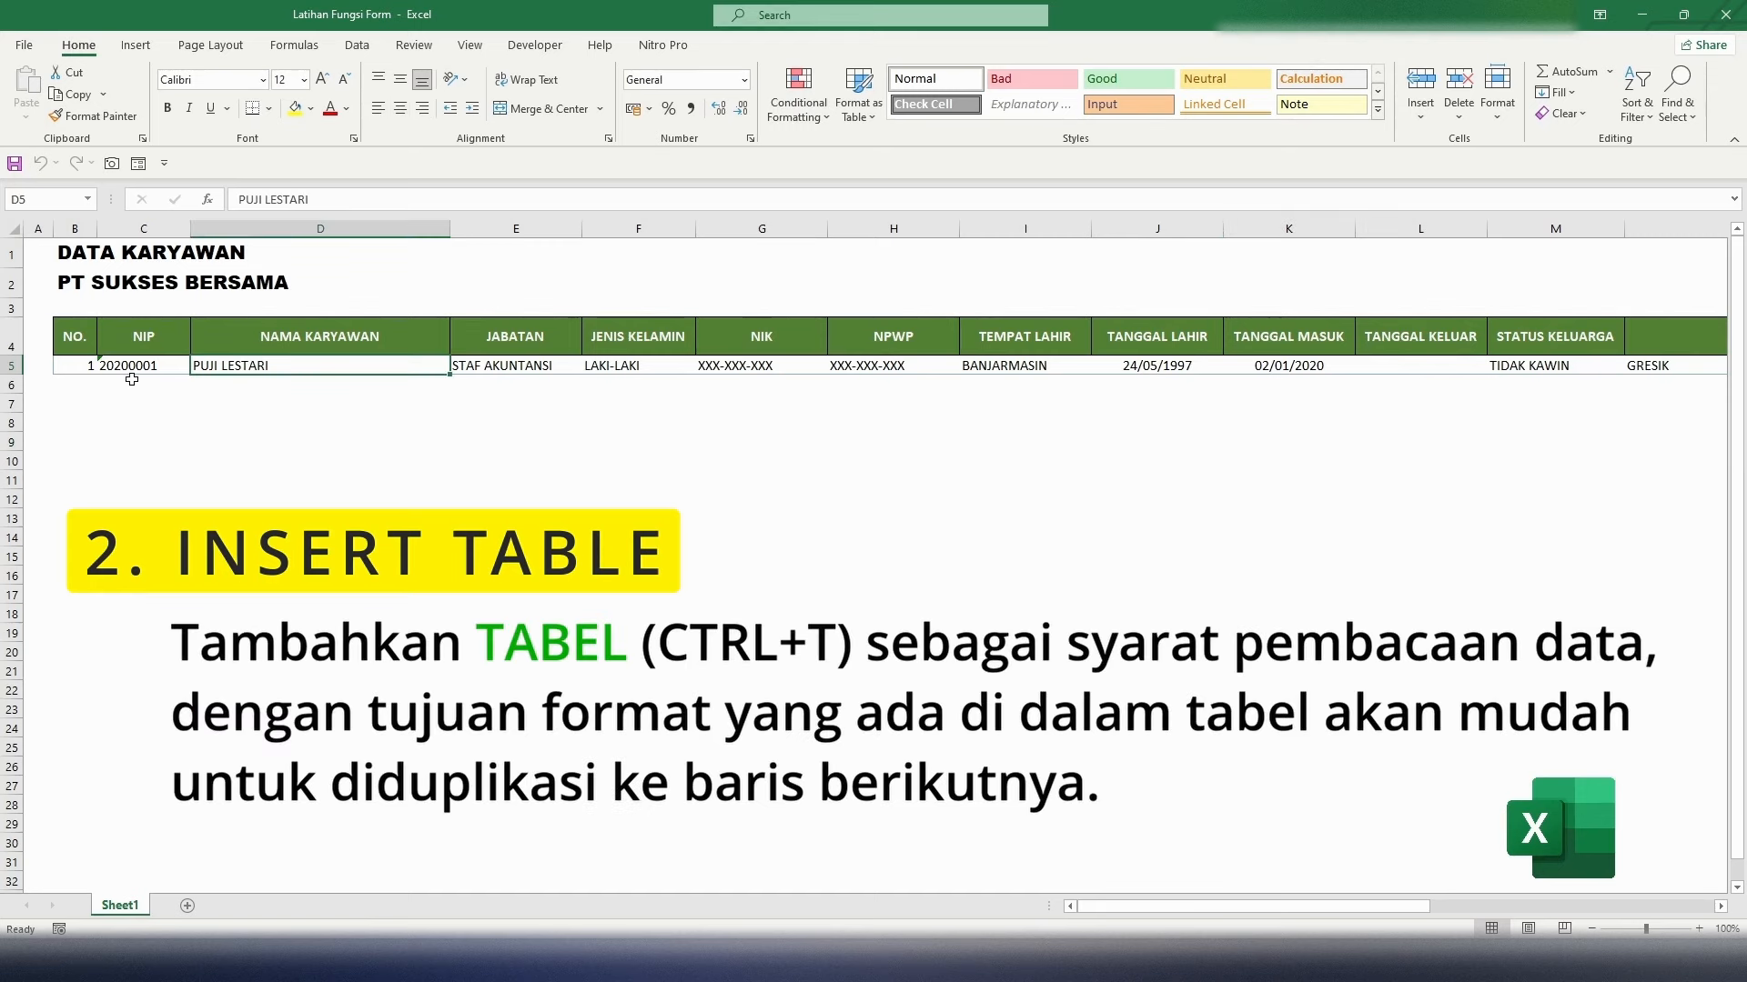
{"action": "left_click", "coordinate": [72, 367]}
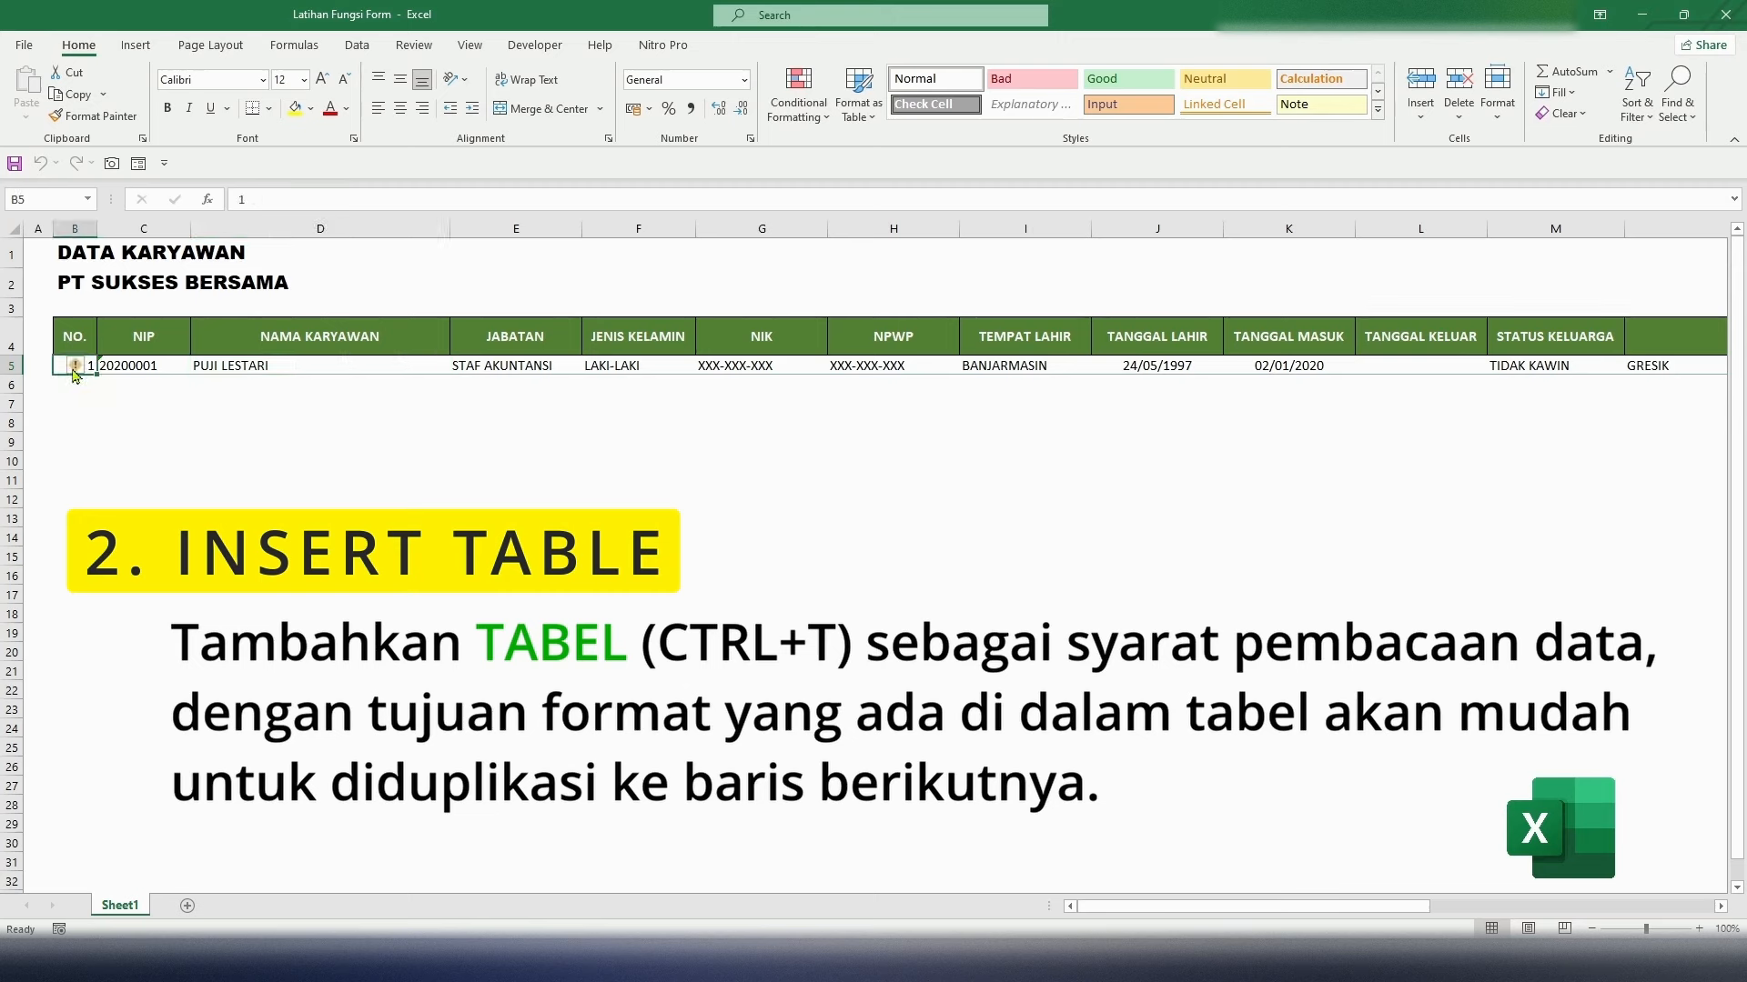
{"action": "key", "text": "Right"}
{"action": "key", "text": "Right"}
{"action": "key", "text": "Right"}
{"action": "key", "text": "Right"}
{"action": "key", "text": "Right"}
{"action": "key", "text": "Right"}
{"action": "key", "text": "Right"}
{"action": "key", "text": "Right"}
{"action": "key", "text": "Right"}
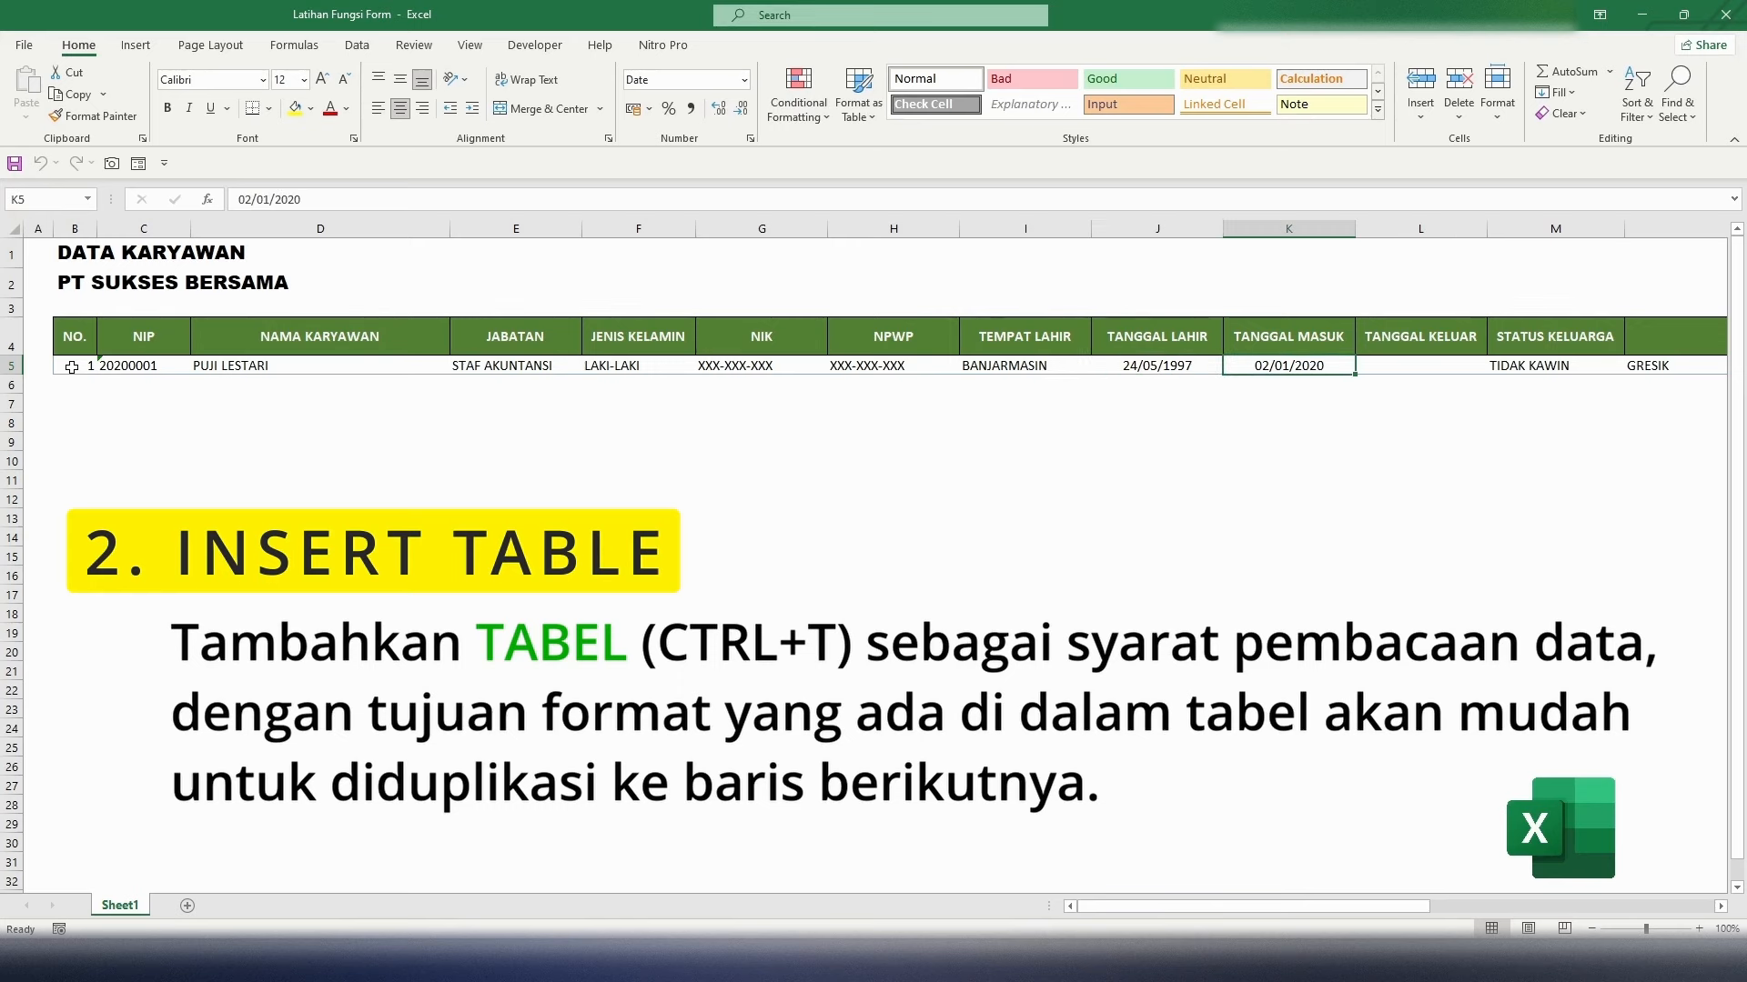
{"action": "key", "text": "Right"}
{"action": "key", "text": "Right"}
{"action": "key", "text": "Right"}
{"action": "key", "text": "Right"}
{"action": "key", "text": "Right"}
{"action": "key", "text": "Right"}
{"action": "key", "text": "Right"}
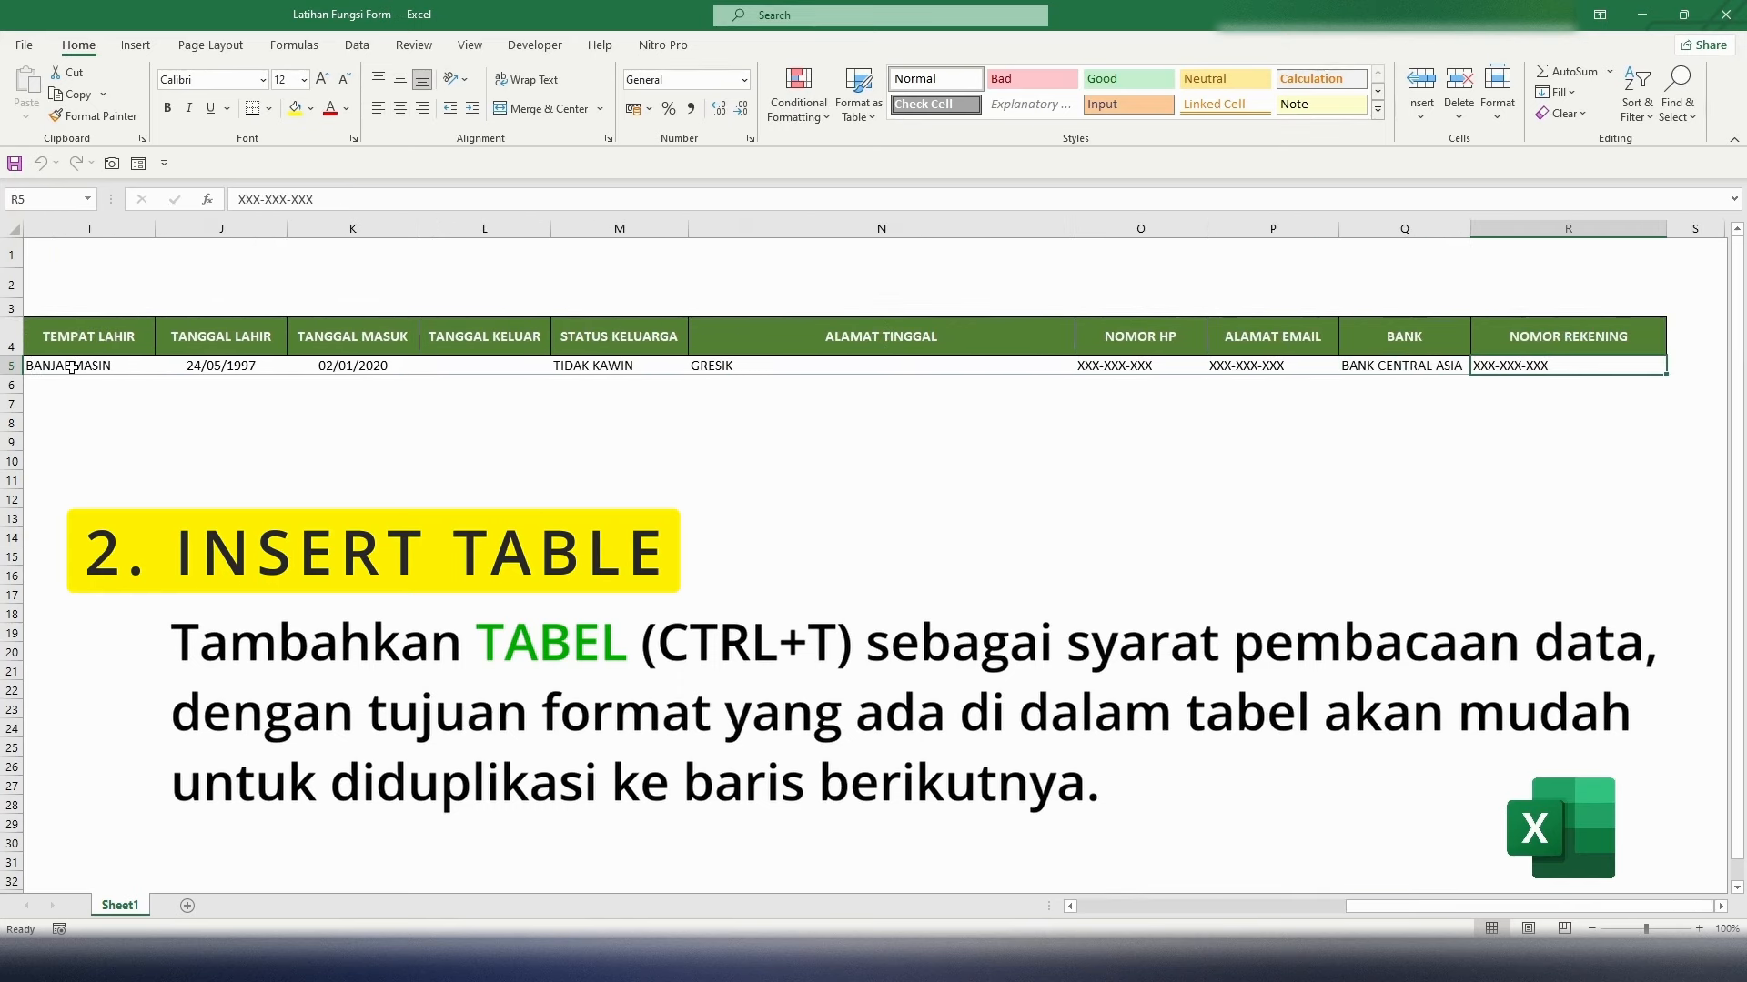
{"action": "key", "text": "Left"}
{"action": "key", "text": "Left"}
{"action": "key", "text": "Left"}
{"action": "key", "text": "Left"}
{"action": "key", "text": "Home"}
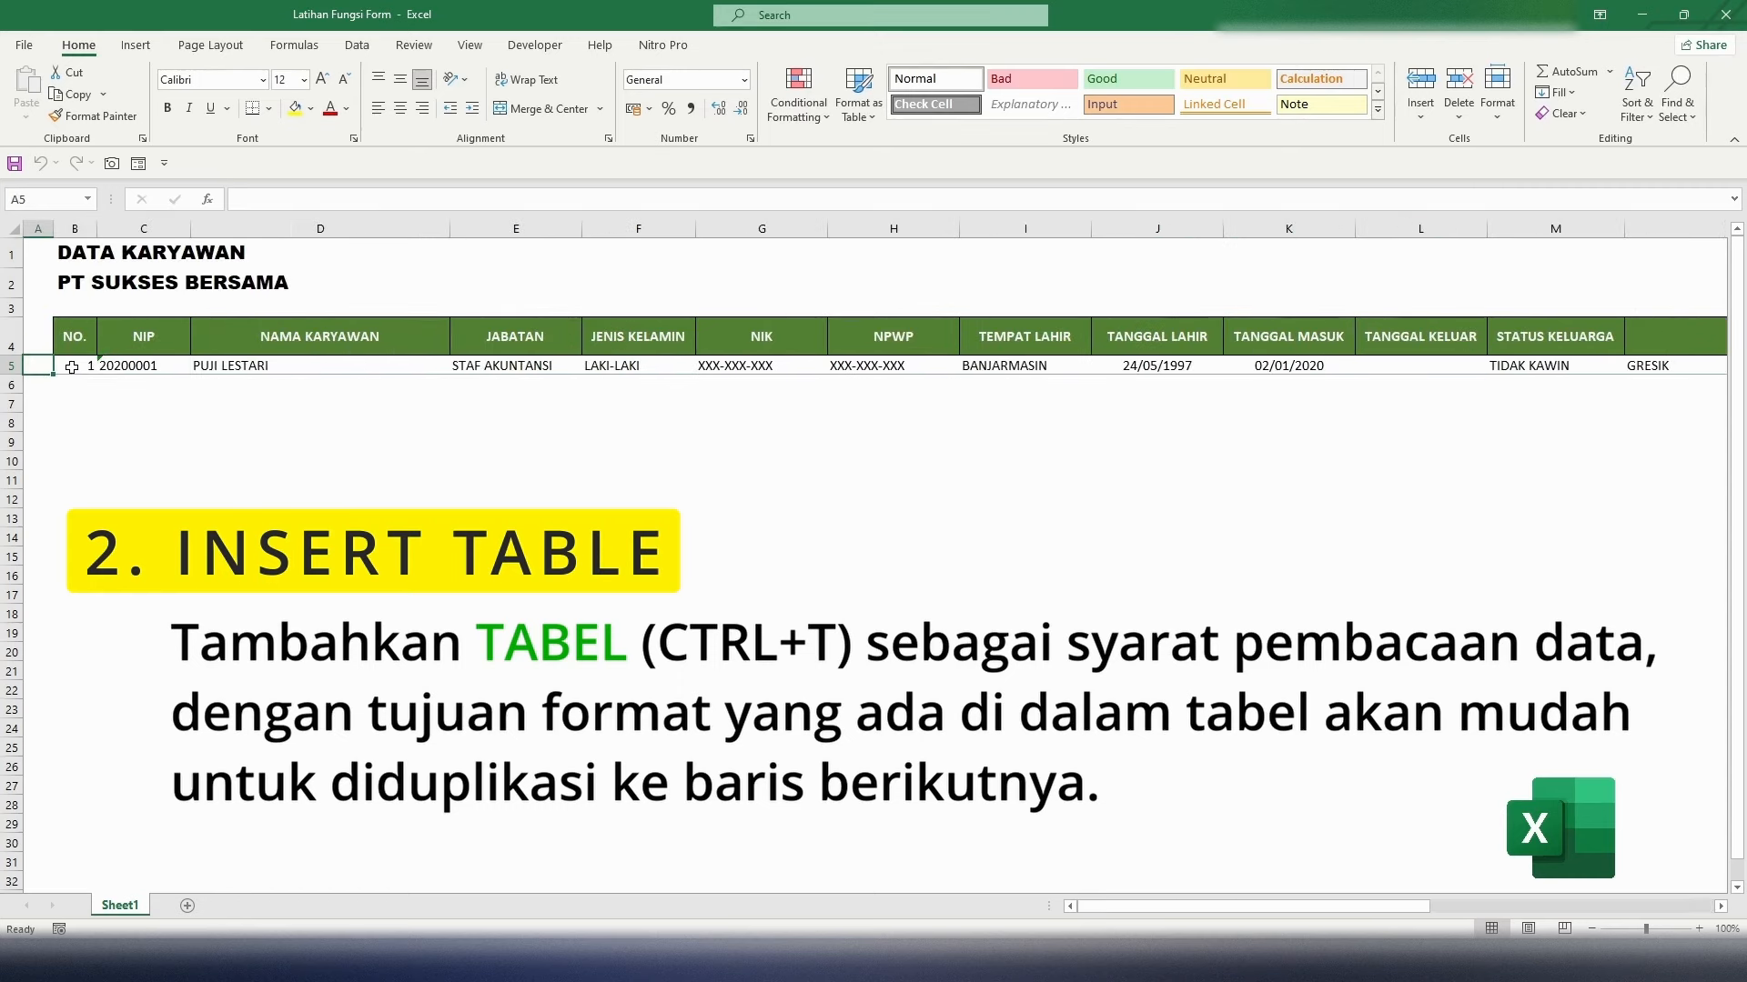
{"action": "left_click", "coordinate": [7, 365]}
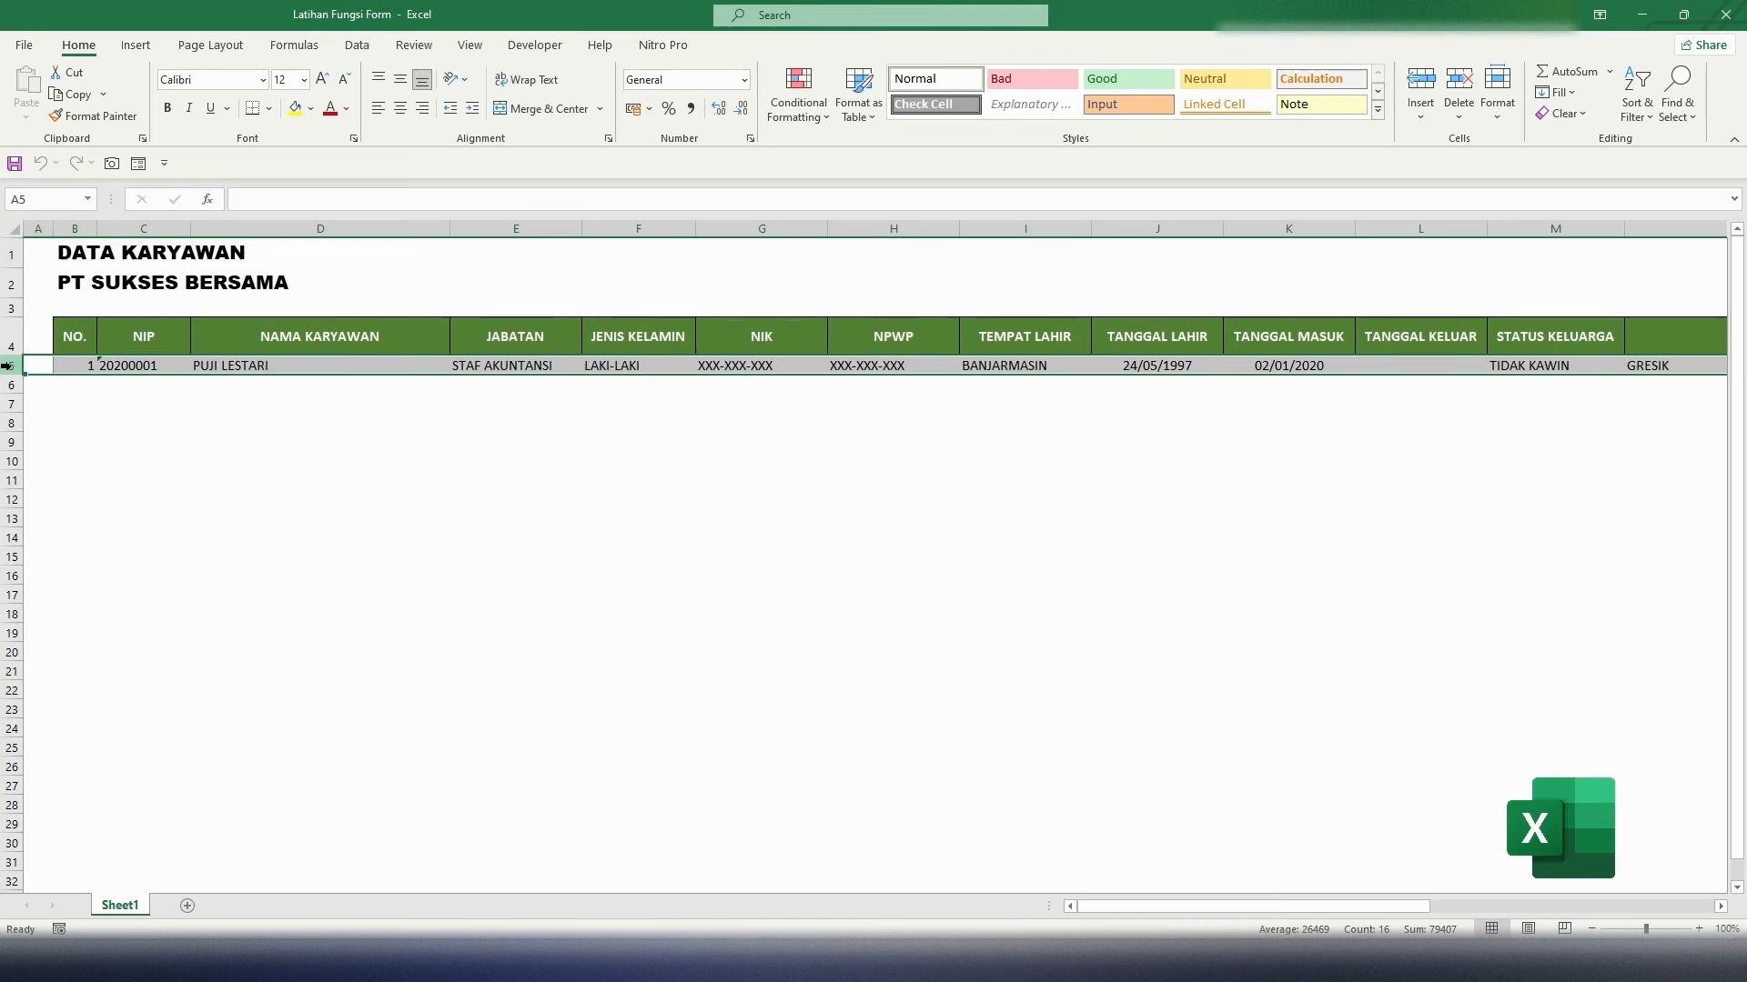
{"action": "left_click", "coordinate": [464, 630]}
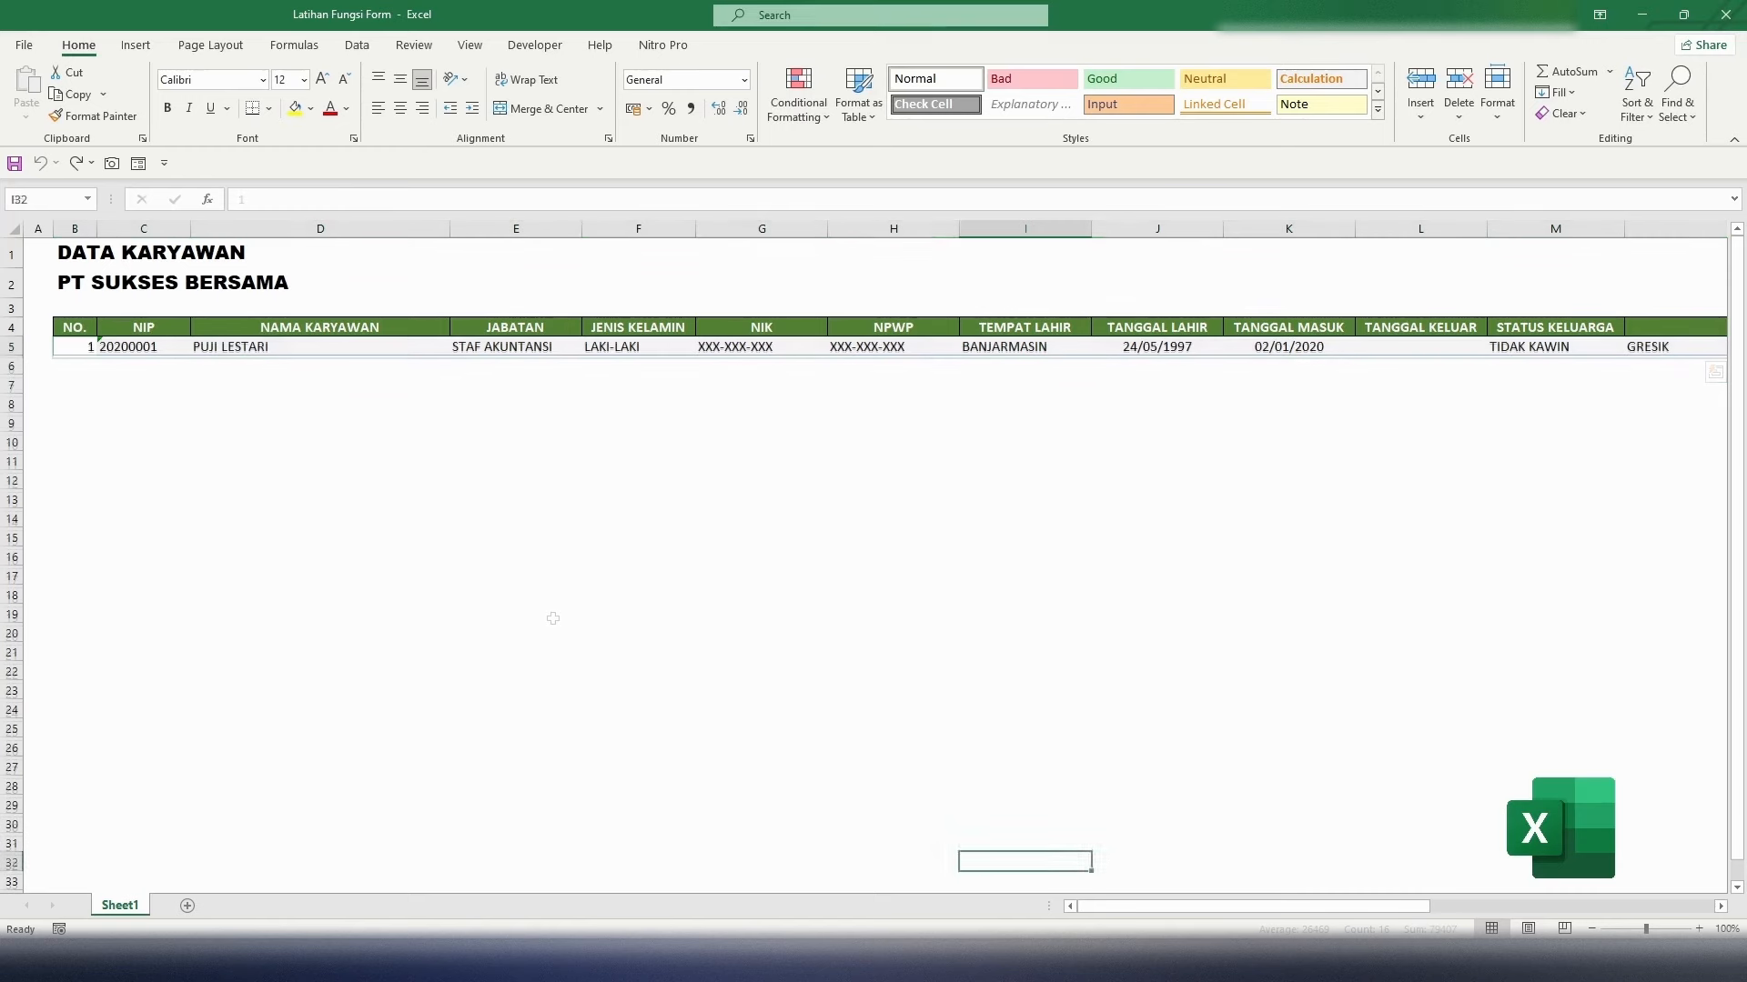
Convert the range B4:R5, from NO. to NOMOR REKENING, into a table with headers
{"action": "left_click", "coordinate": [71, 327]}
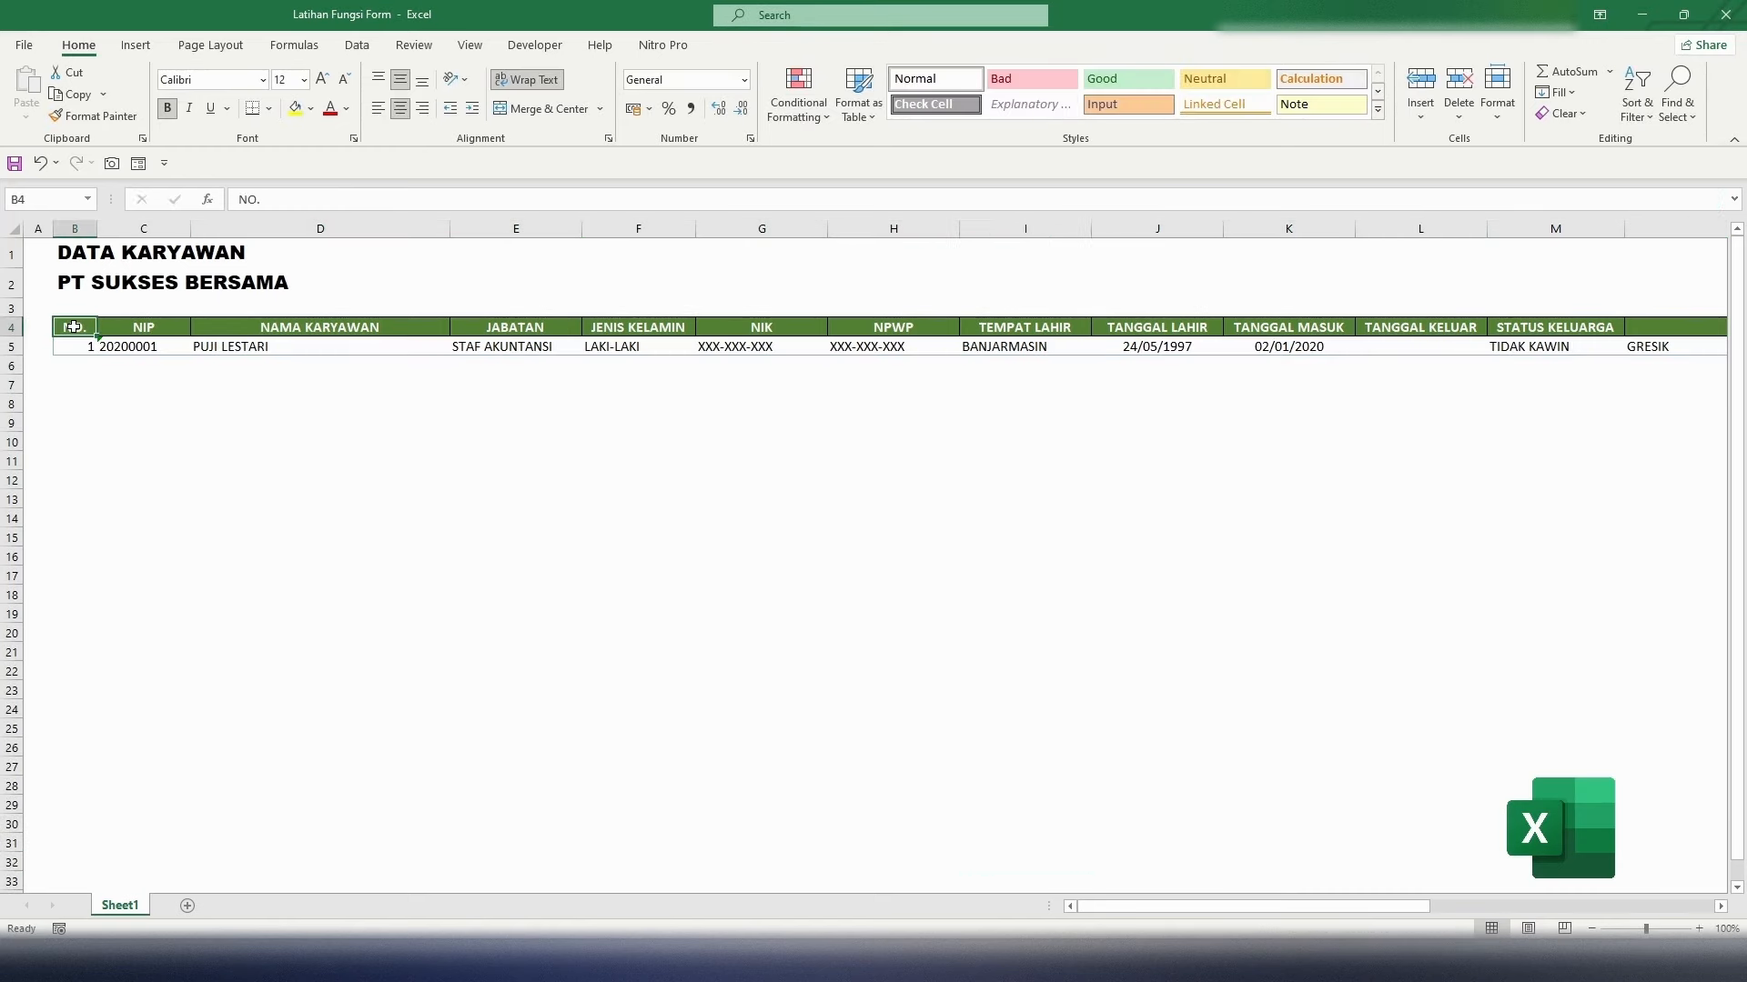
{"action": "key", "text": "shift+Down"}
{"action": "key", "text": "ctrl+shift+Right"}
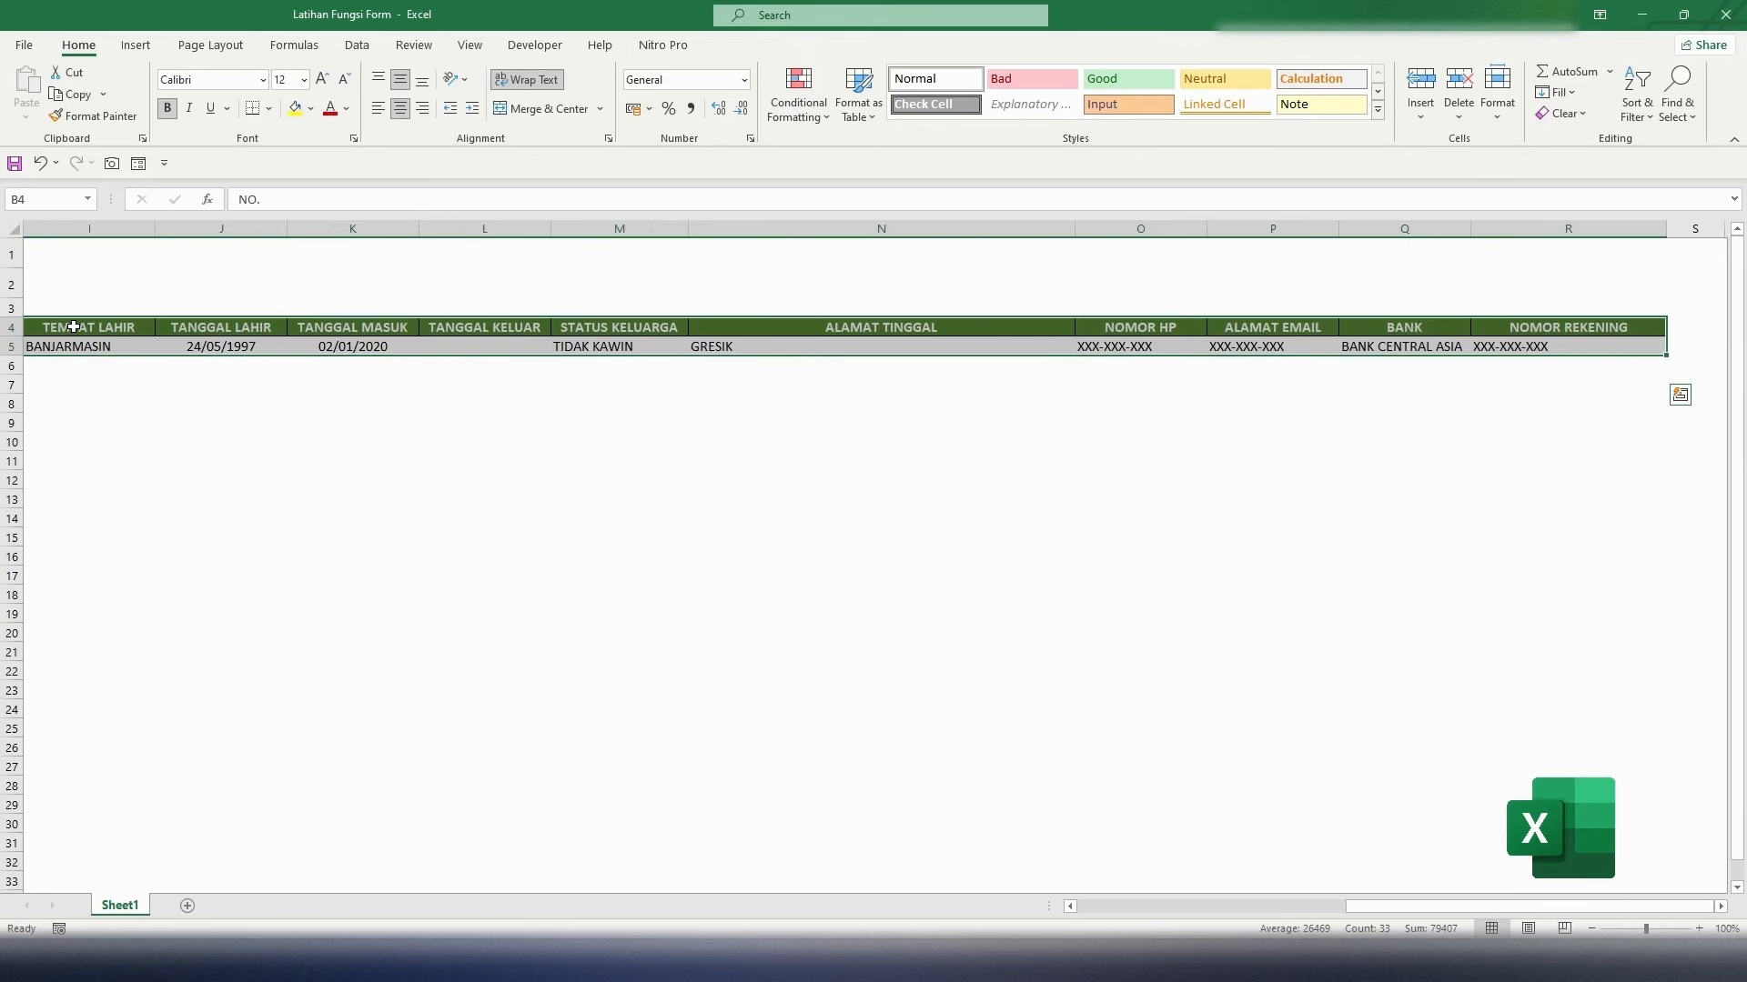
{"action": "scroll", "coordinate": [97, 293], "scroll_direction": "left", "scroll_amount": 8}
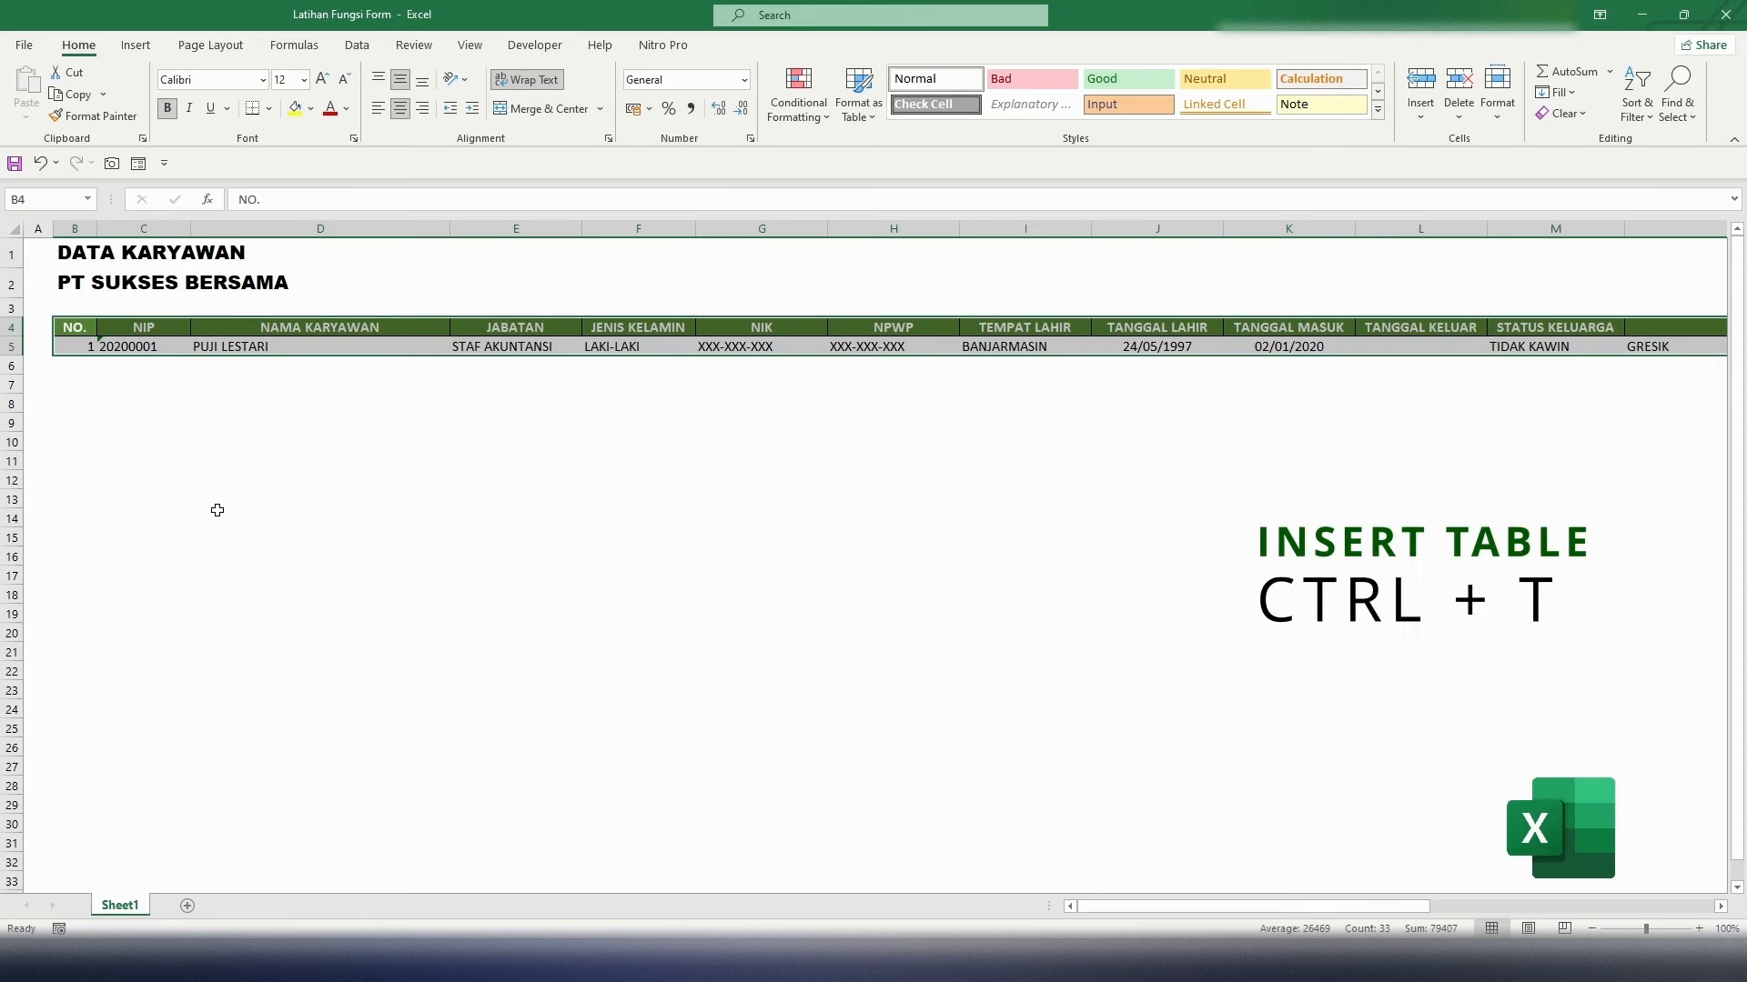
{"action": "key", "text": "ctrl+t"}
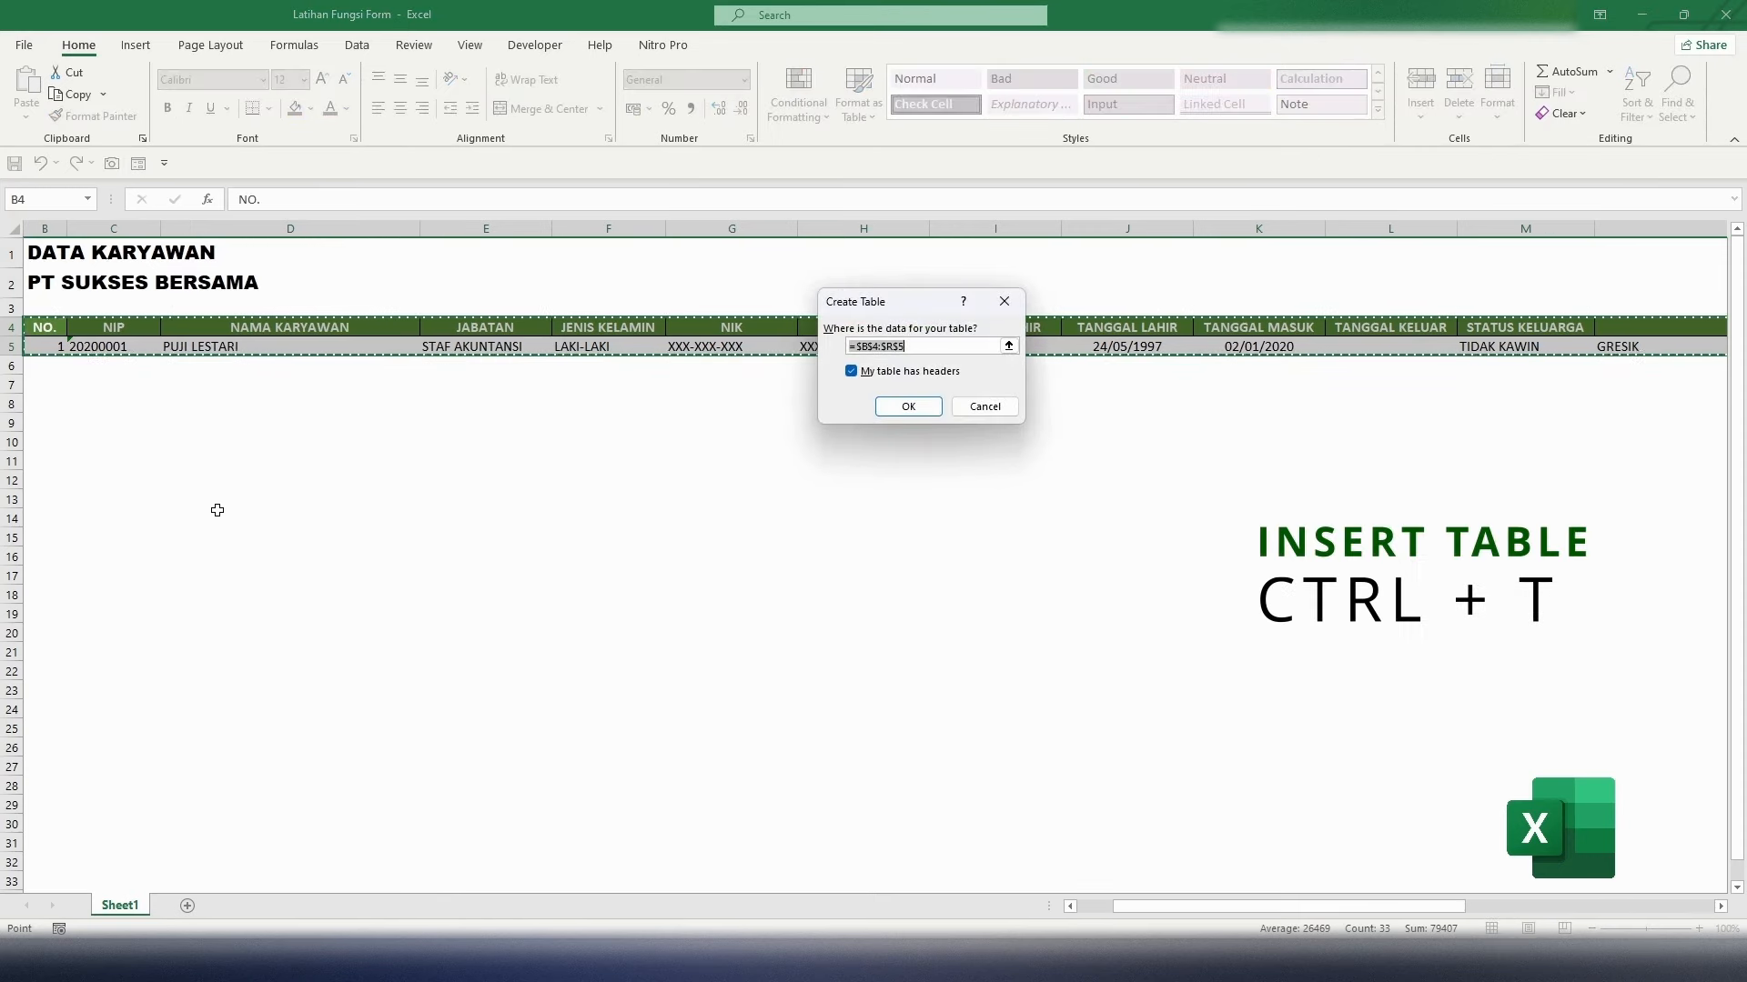
{"action": "left_click", "coordinate": [908, 407]}
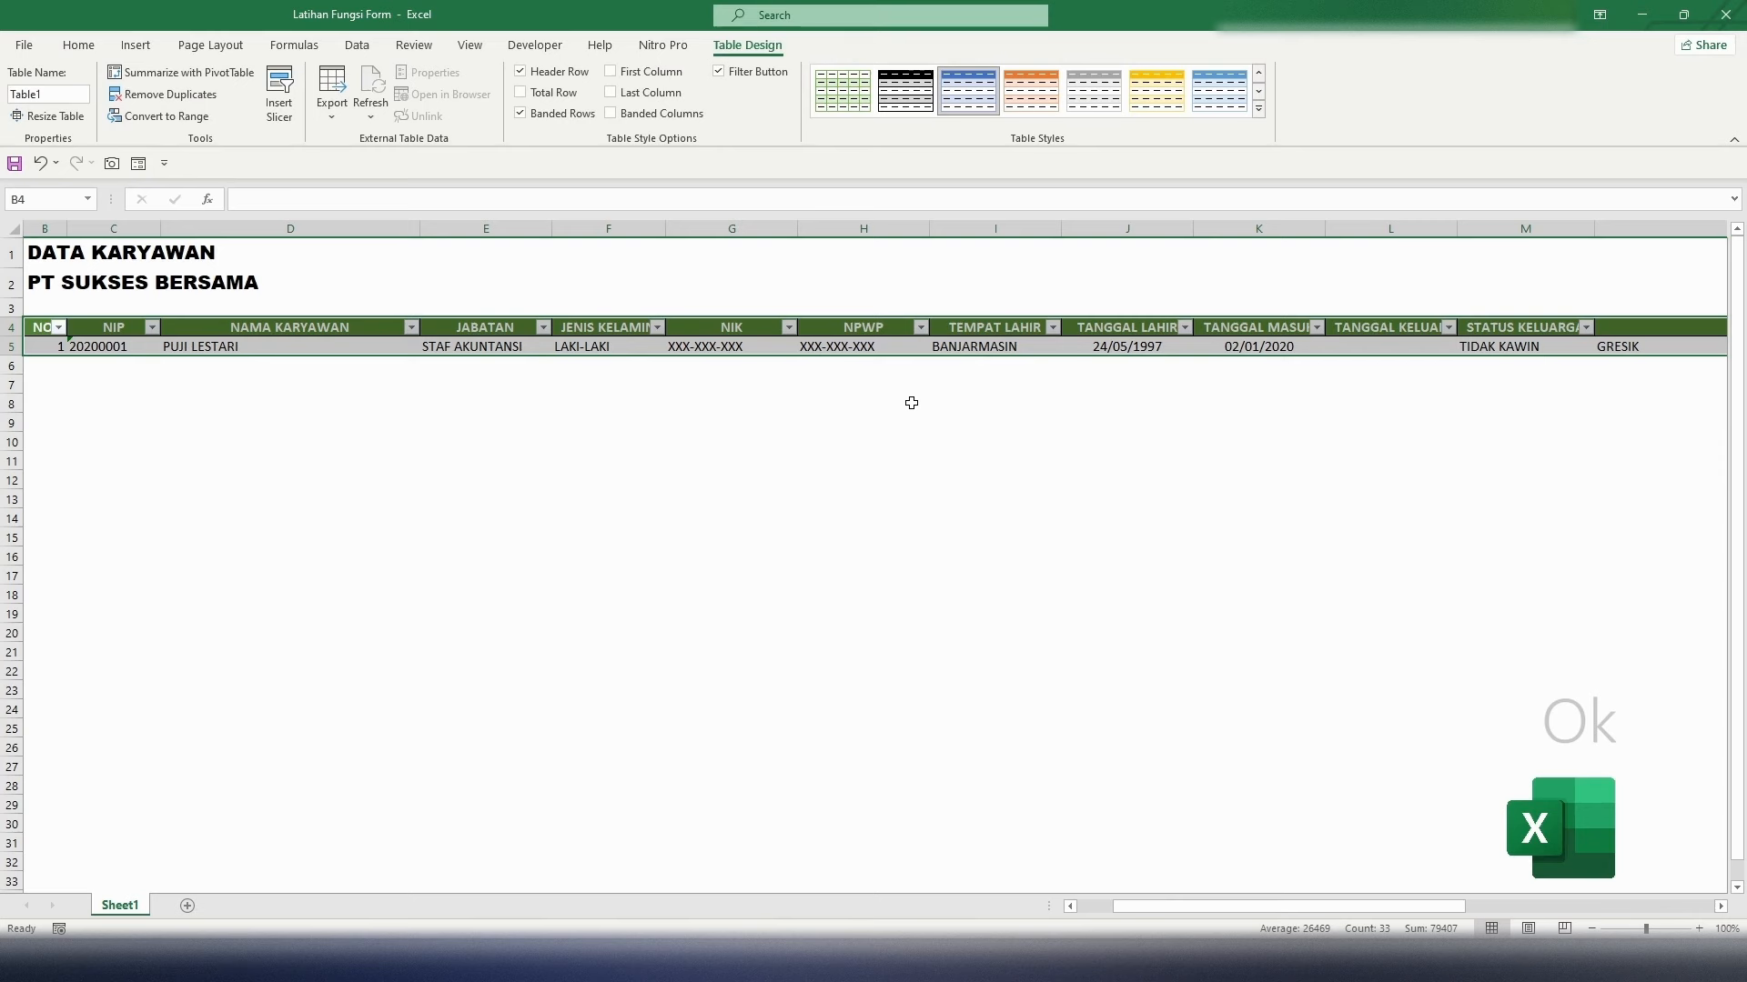
{"action": "scroll", "coordinate": [911, 403], "scroll_direction": "left", "scroll_amount": 1}
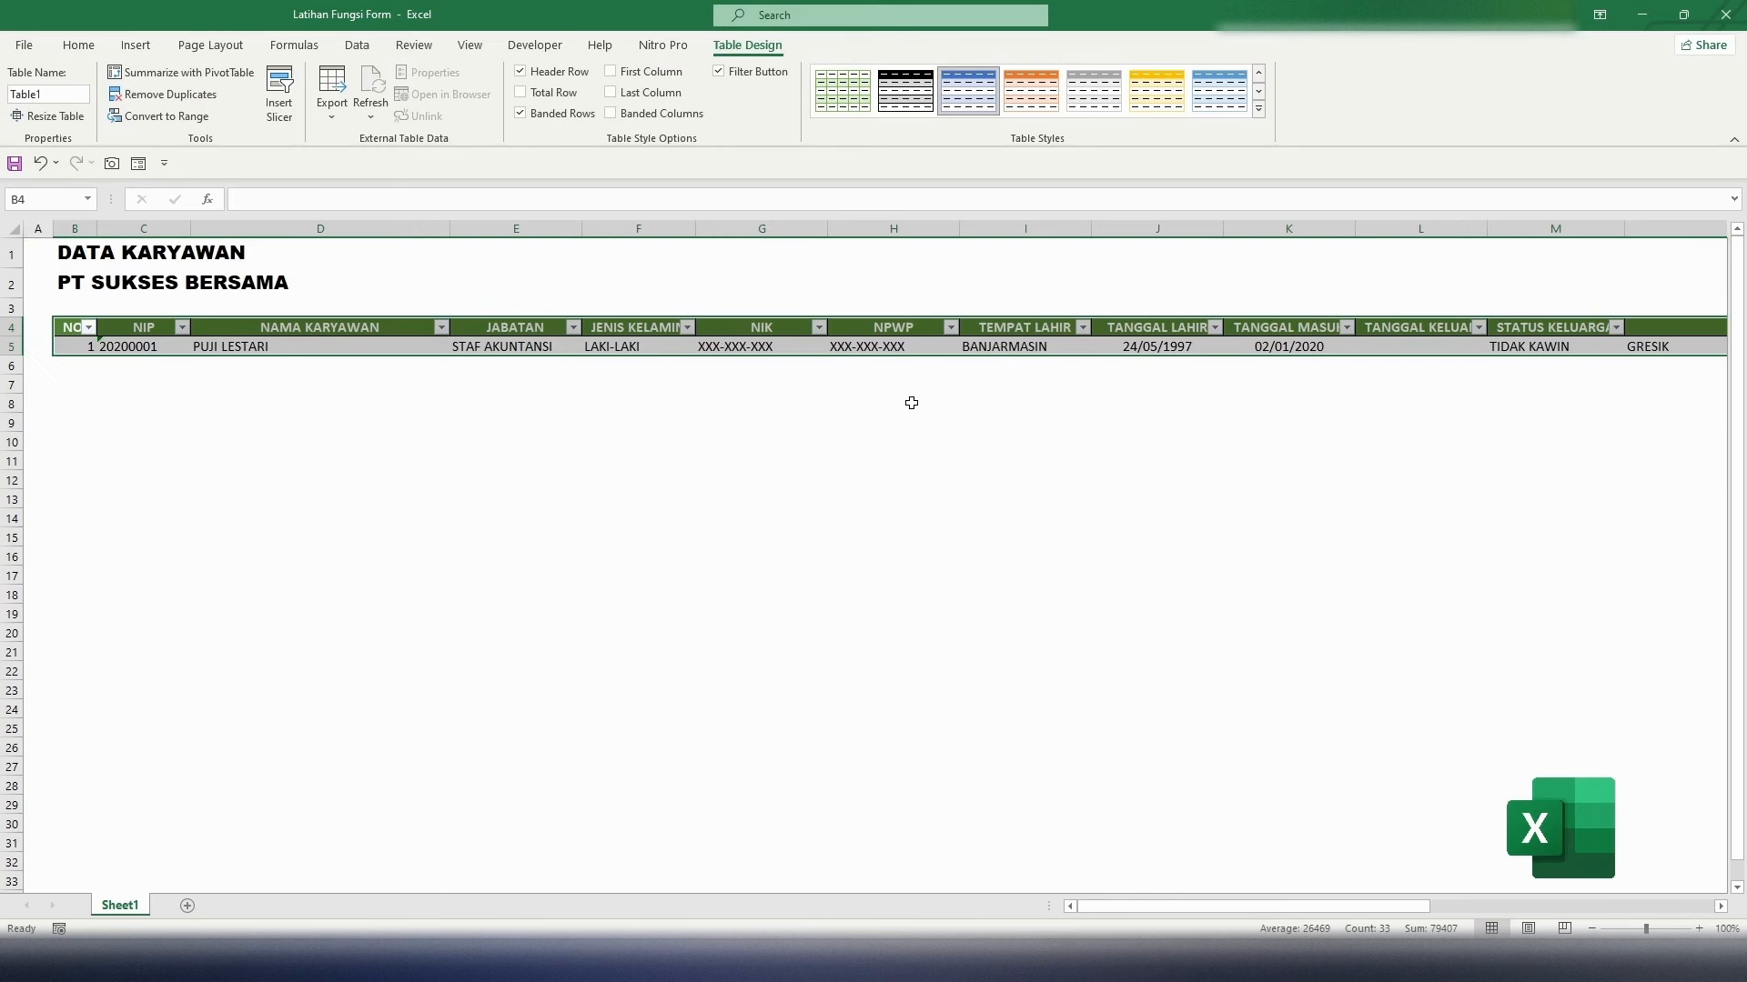
Apply the plain, uncoloured style from the start of the table styles gallery to the employee table
{"action": "left_click", "coordinate": [912, 403]}
{"action": "scroll", "coordinate": [912, 403], "scroll_direction": "up", "scroll_amount": 4}
{"action": "left_click_drag", "start_coordinate": [18, 369], "coordinate": [20, 393]}
{"action": "left_click", "coordinate": [772, 548]}
{"action": "left_click", "coordinate": [1259, 75]}
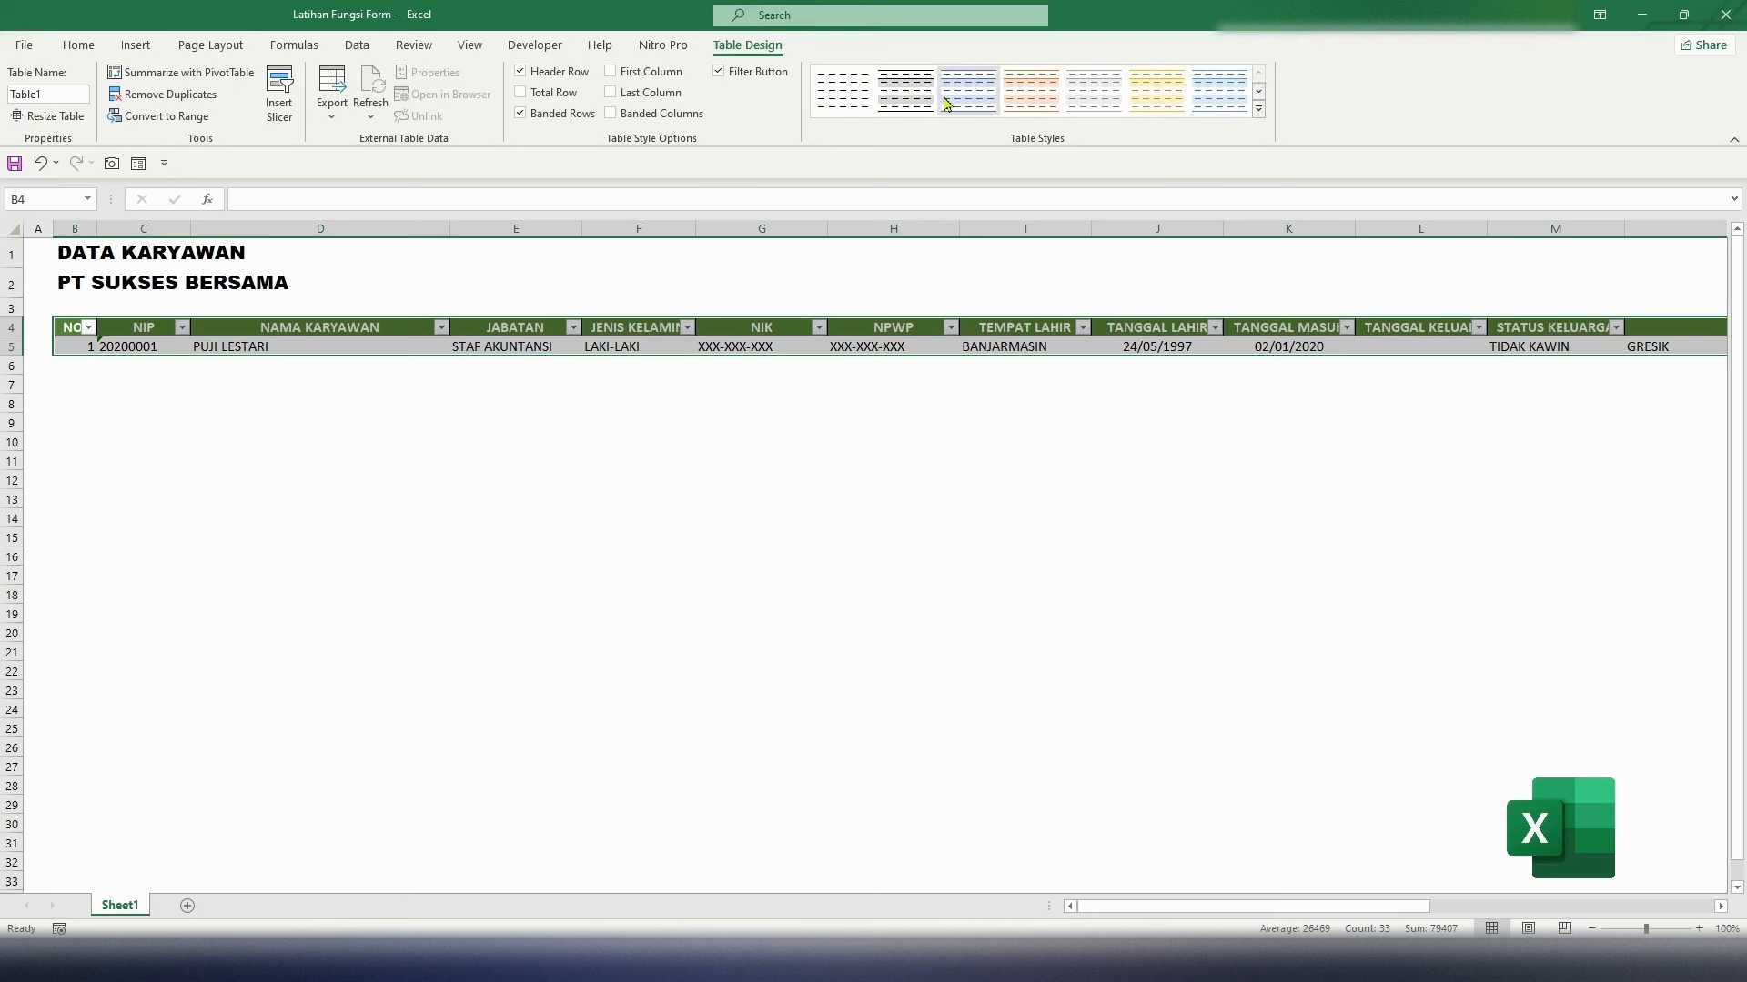
{"action": "left_click", "coordinate": [845, 91]}
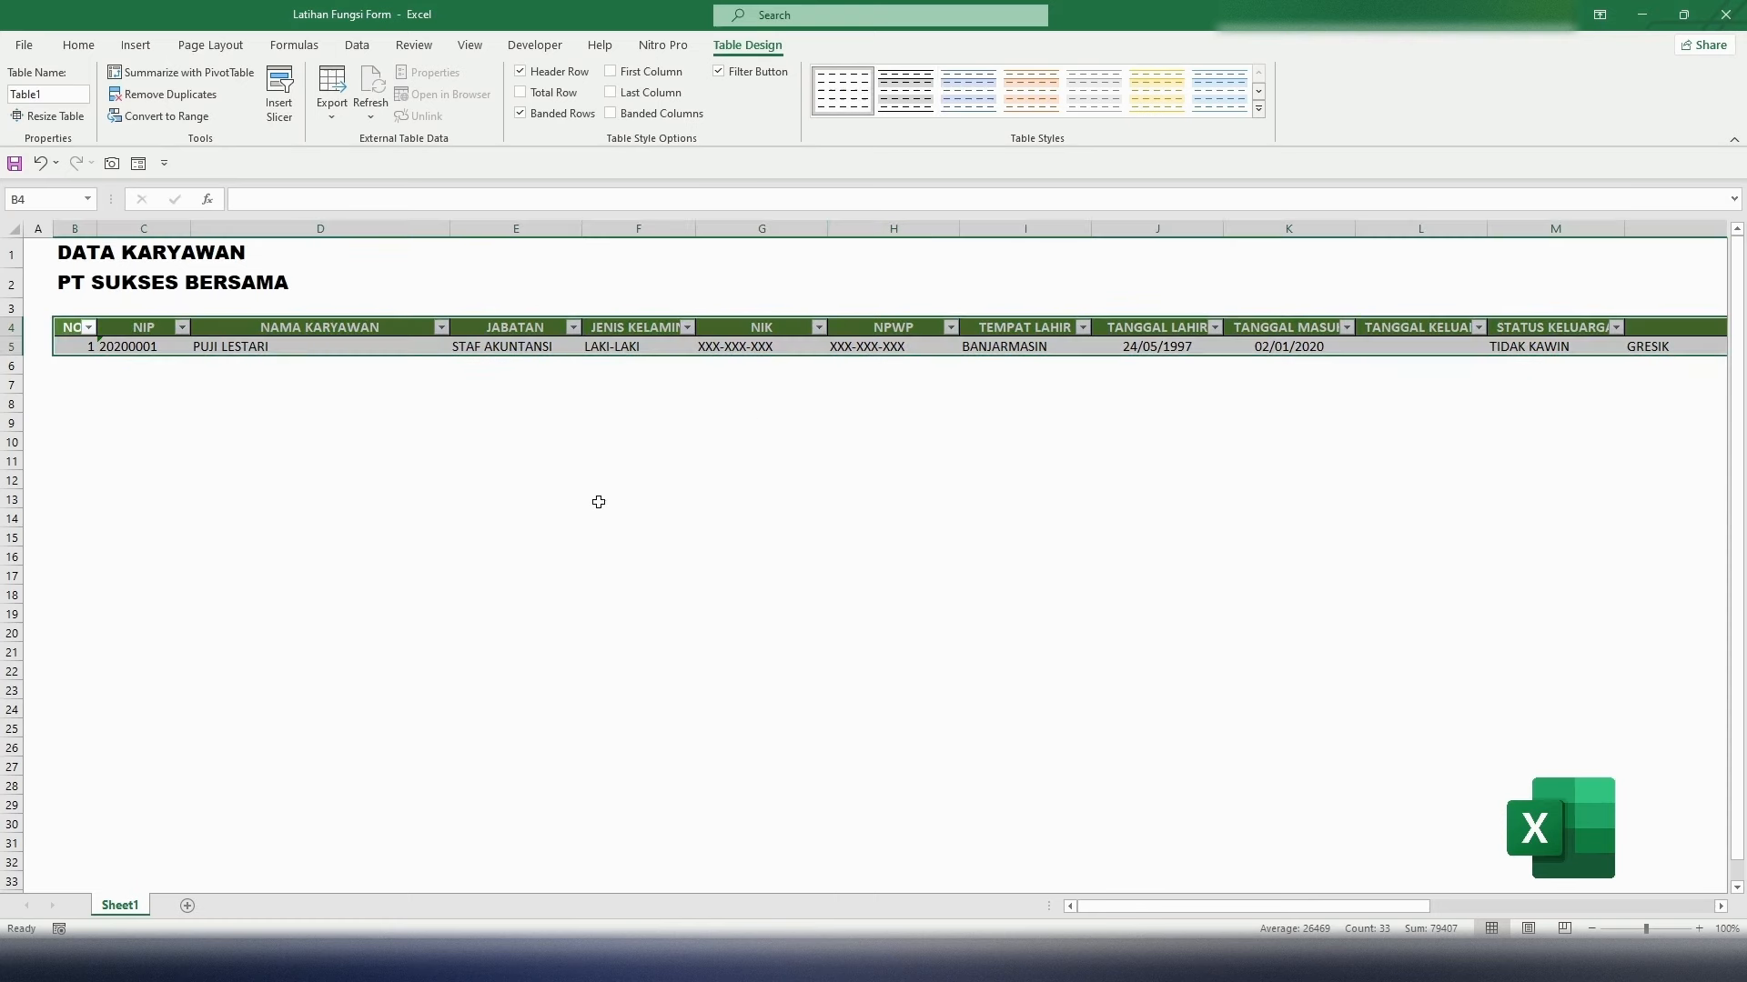
{"action": "left_click", "coordinate": [488, 534]}
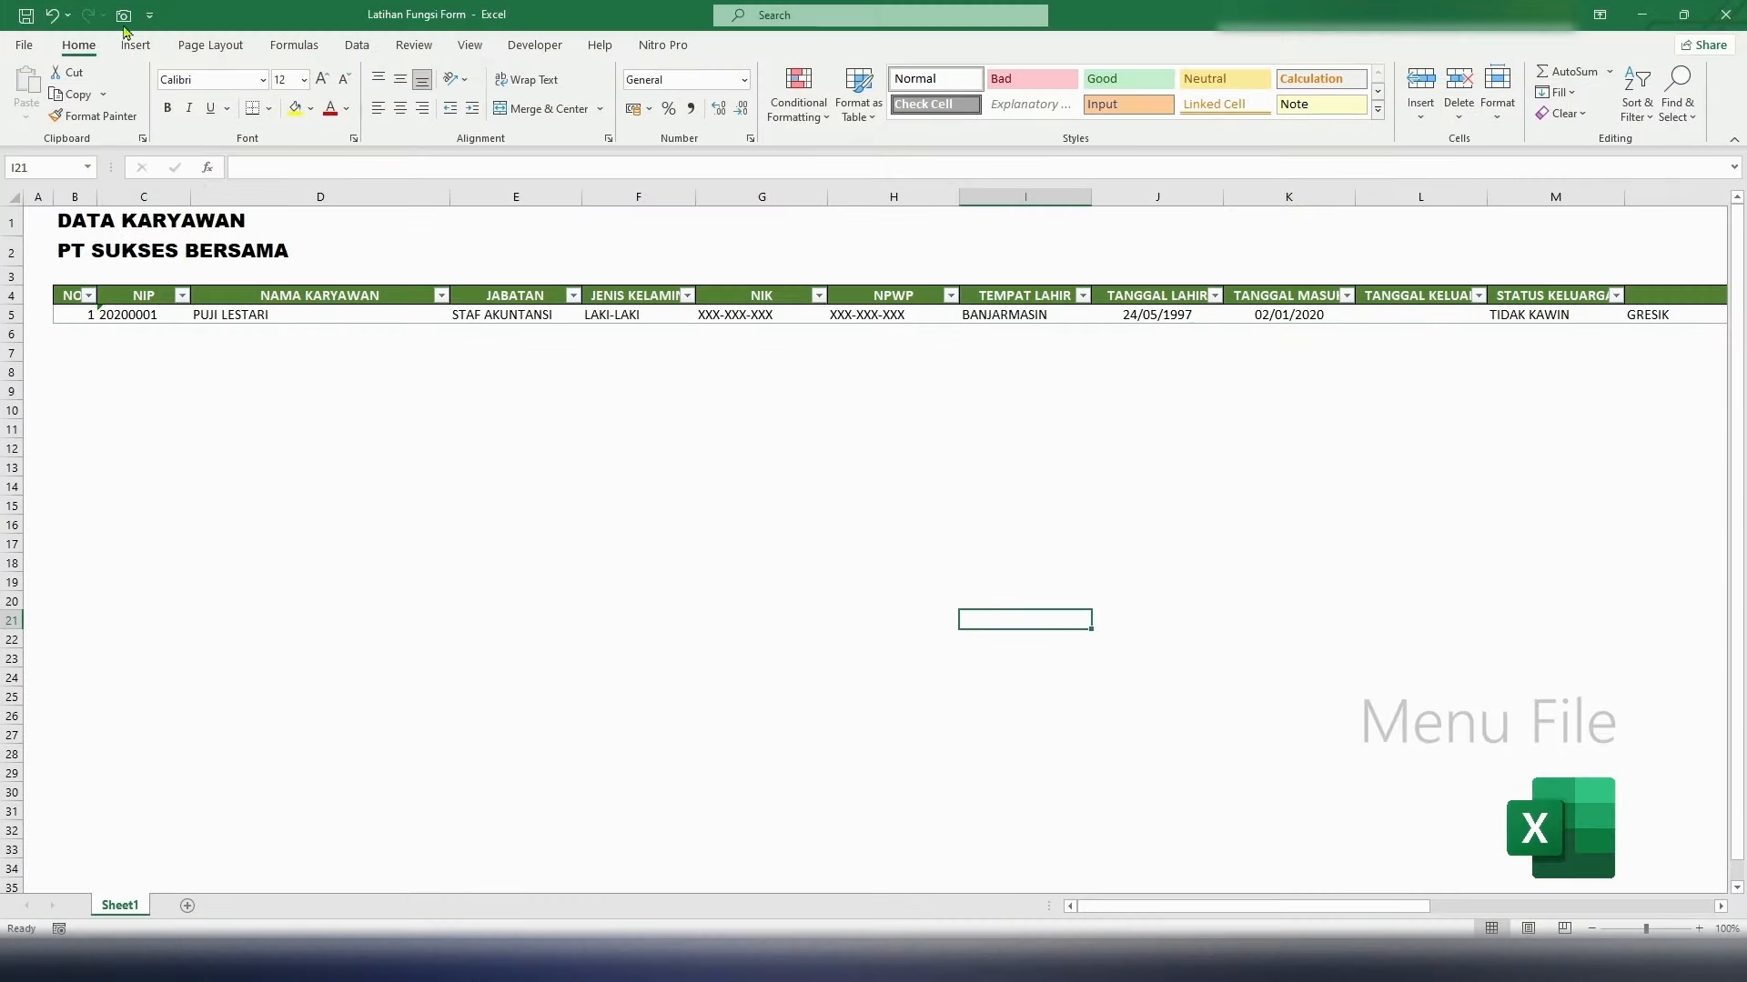
{"action": "left_click", "coordinate": [25, 48]}
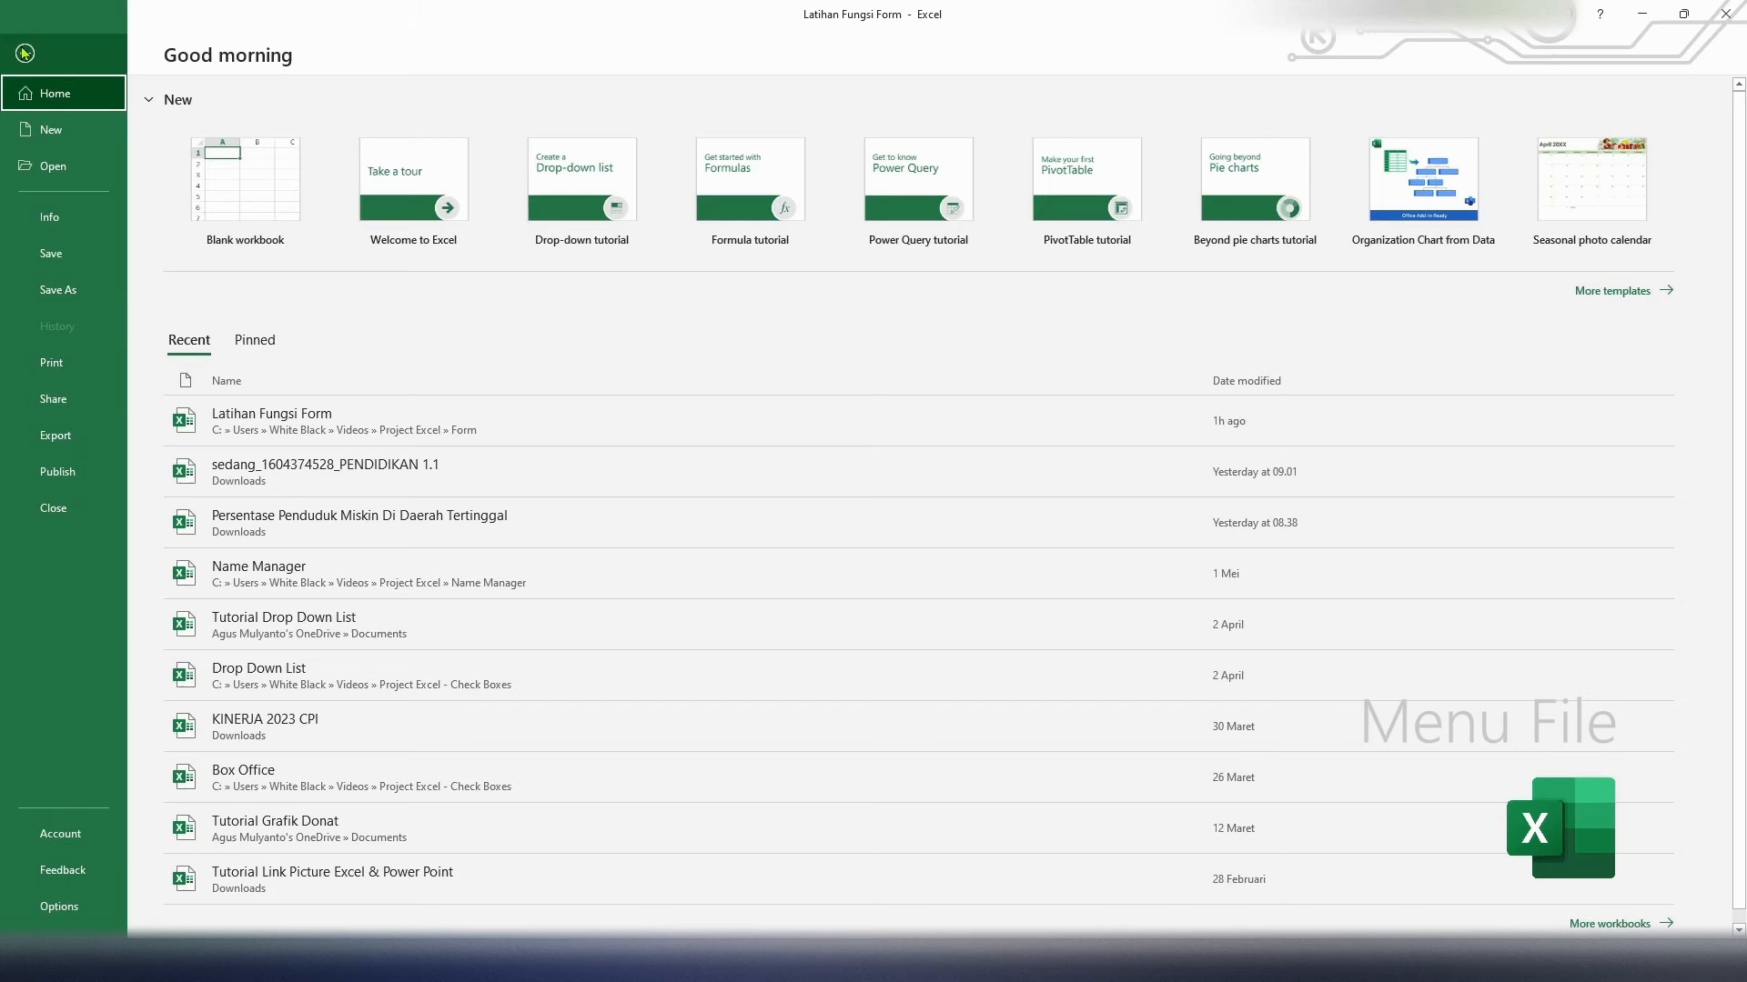
{"action": "left_click", "coordinate": [87, 910]}
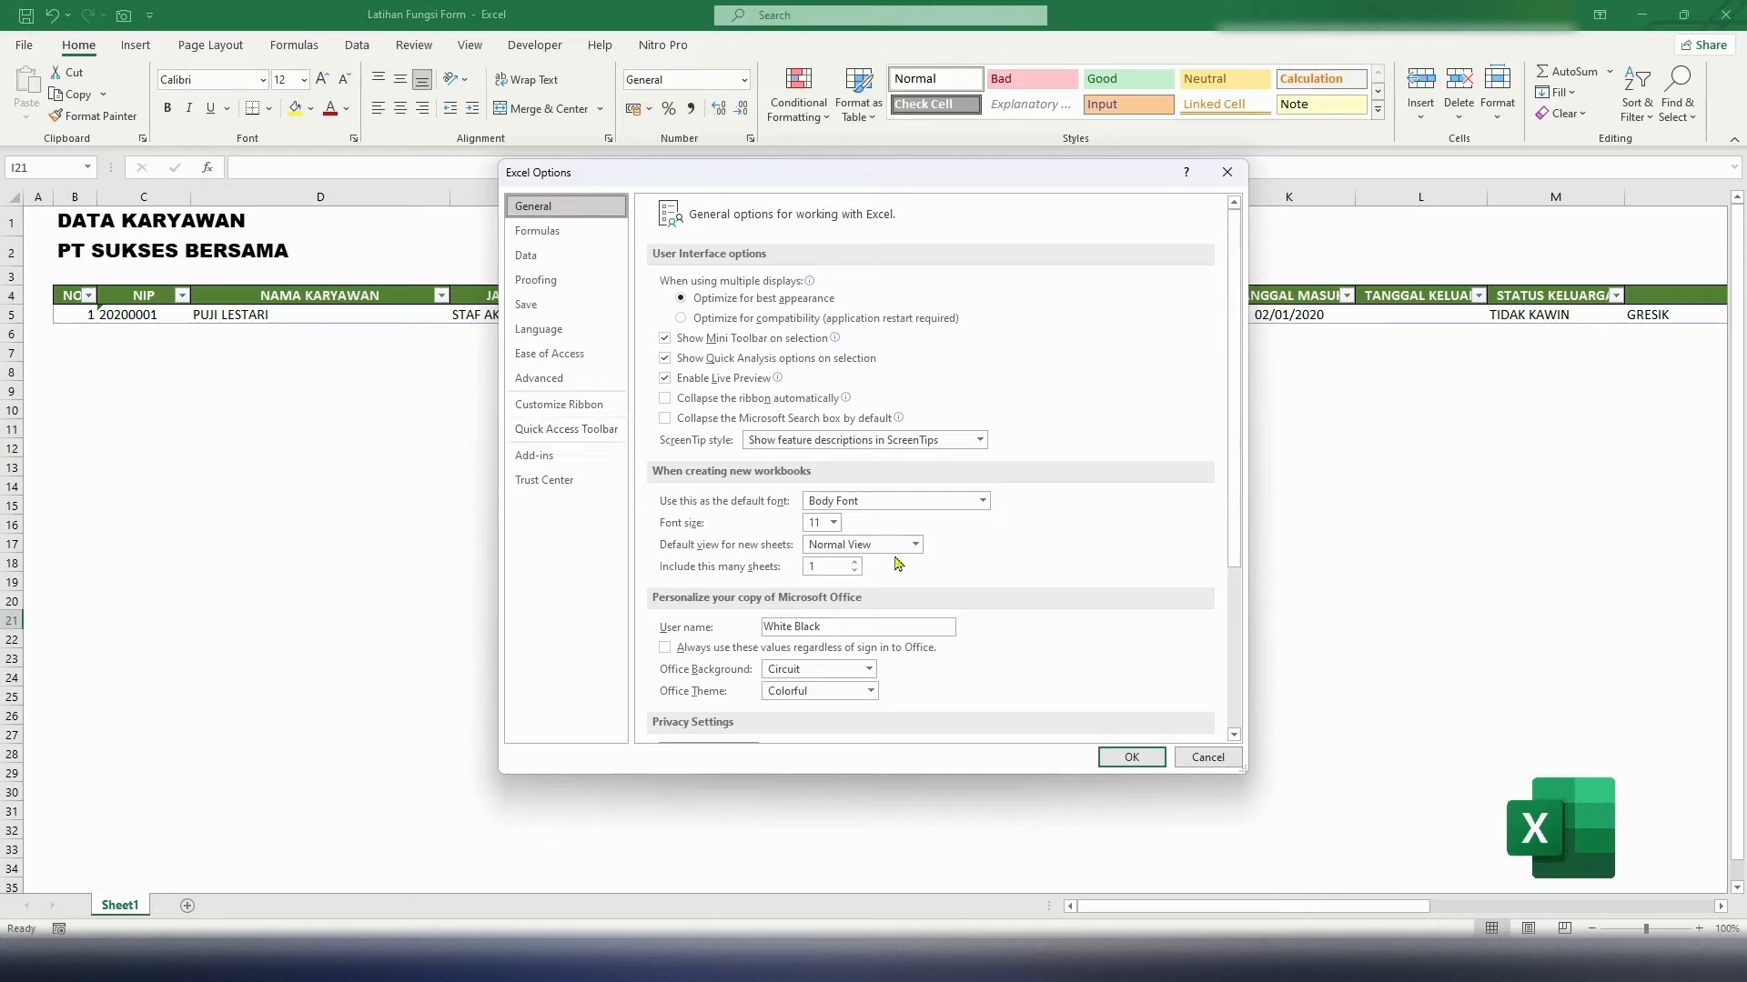
{"action": "left_click", "coordinate": [1185, 755]}
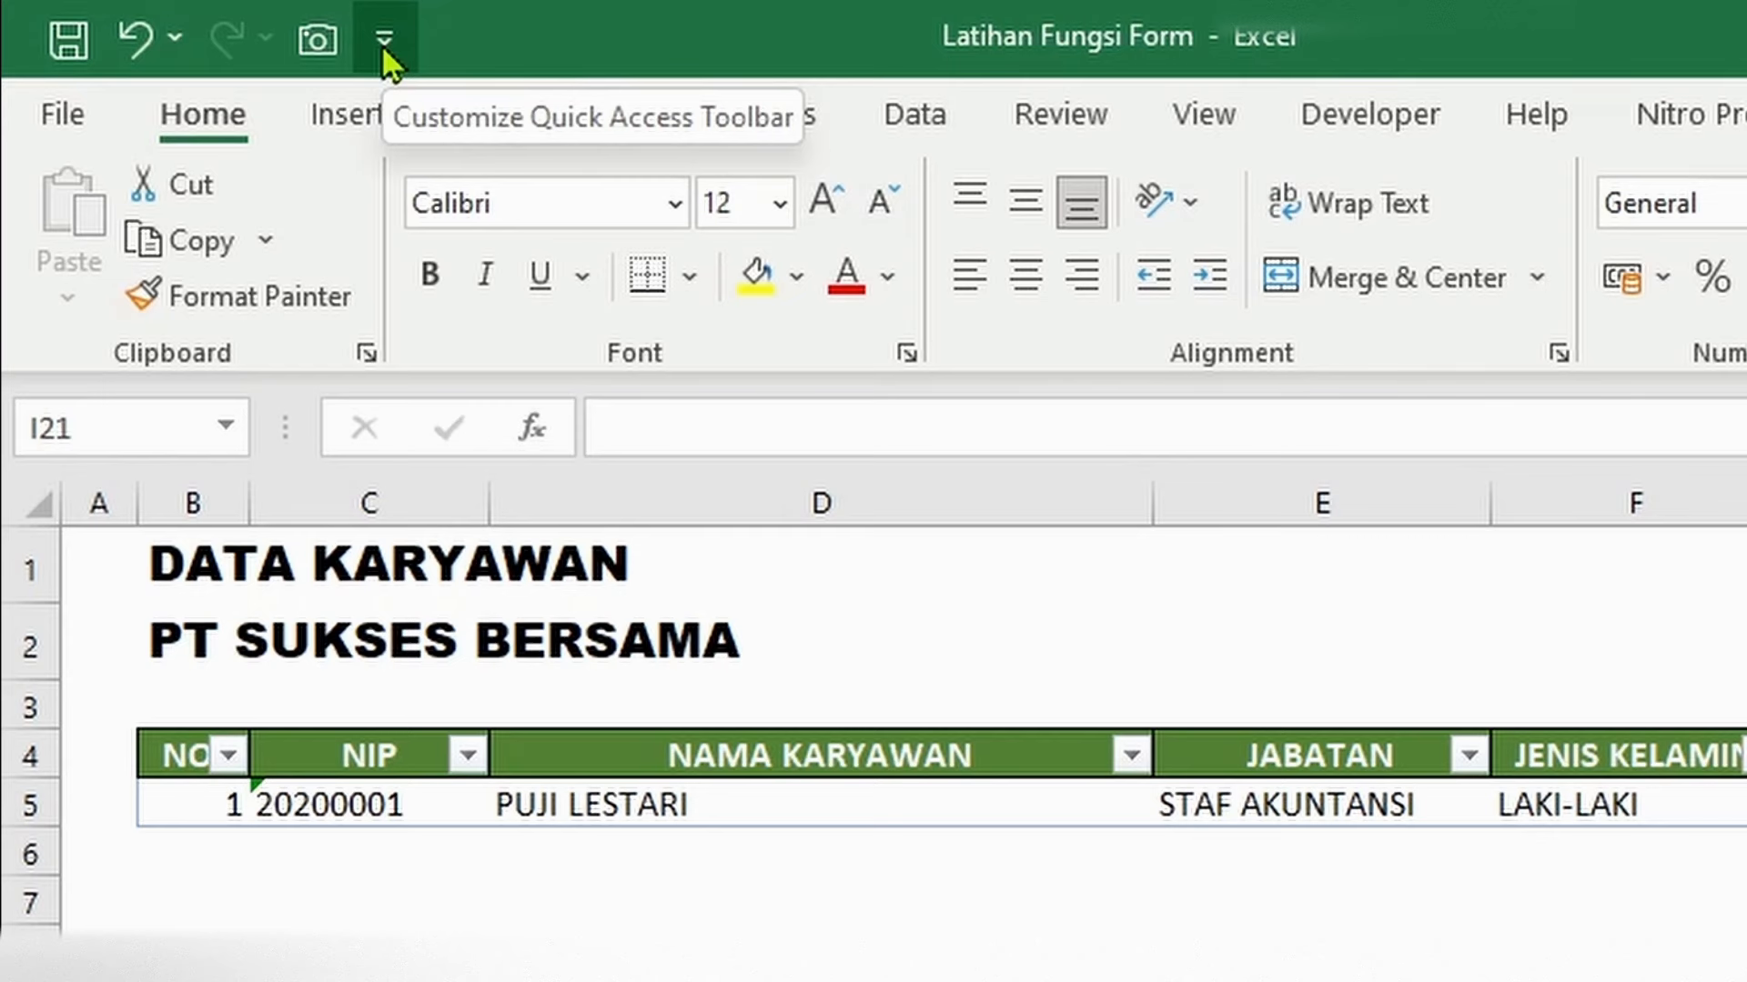
Add the Form... command from All Commands to the Quick Access Toolbar for all documents
{"action": "left_click", "coordinate": [382, 43]}
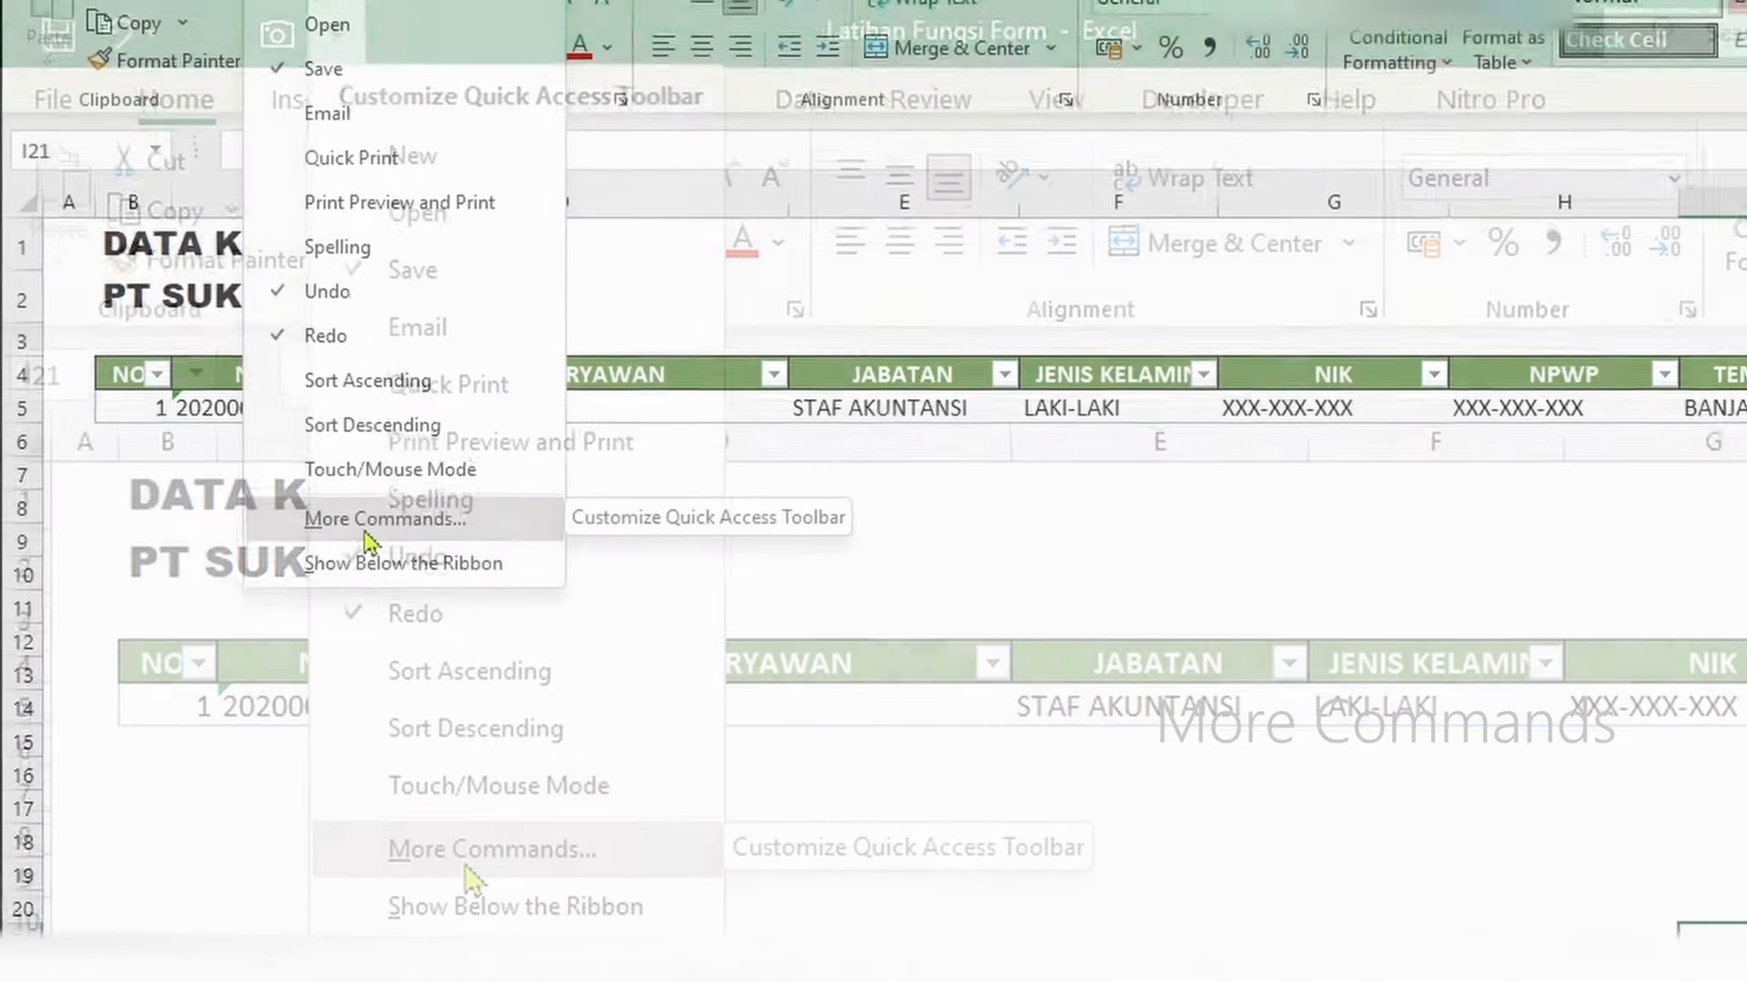
{"action": "left_click", "coordinate": [364, 534]}
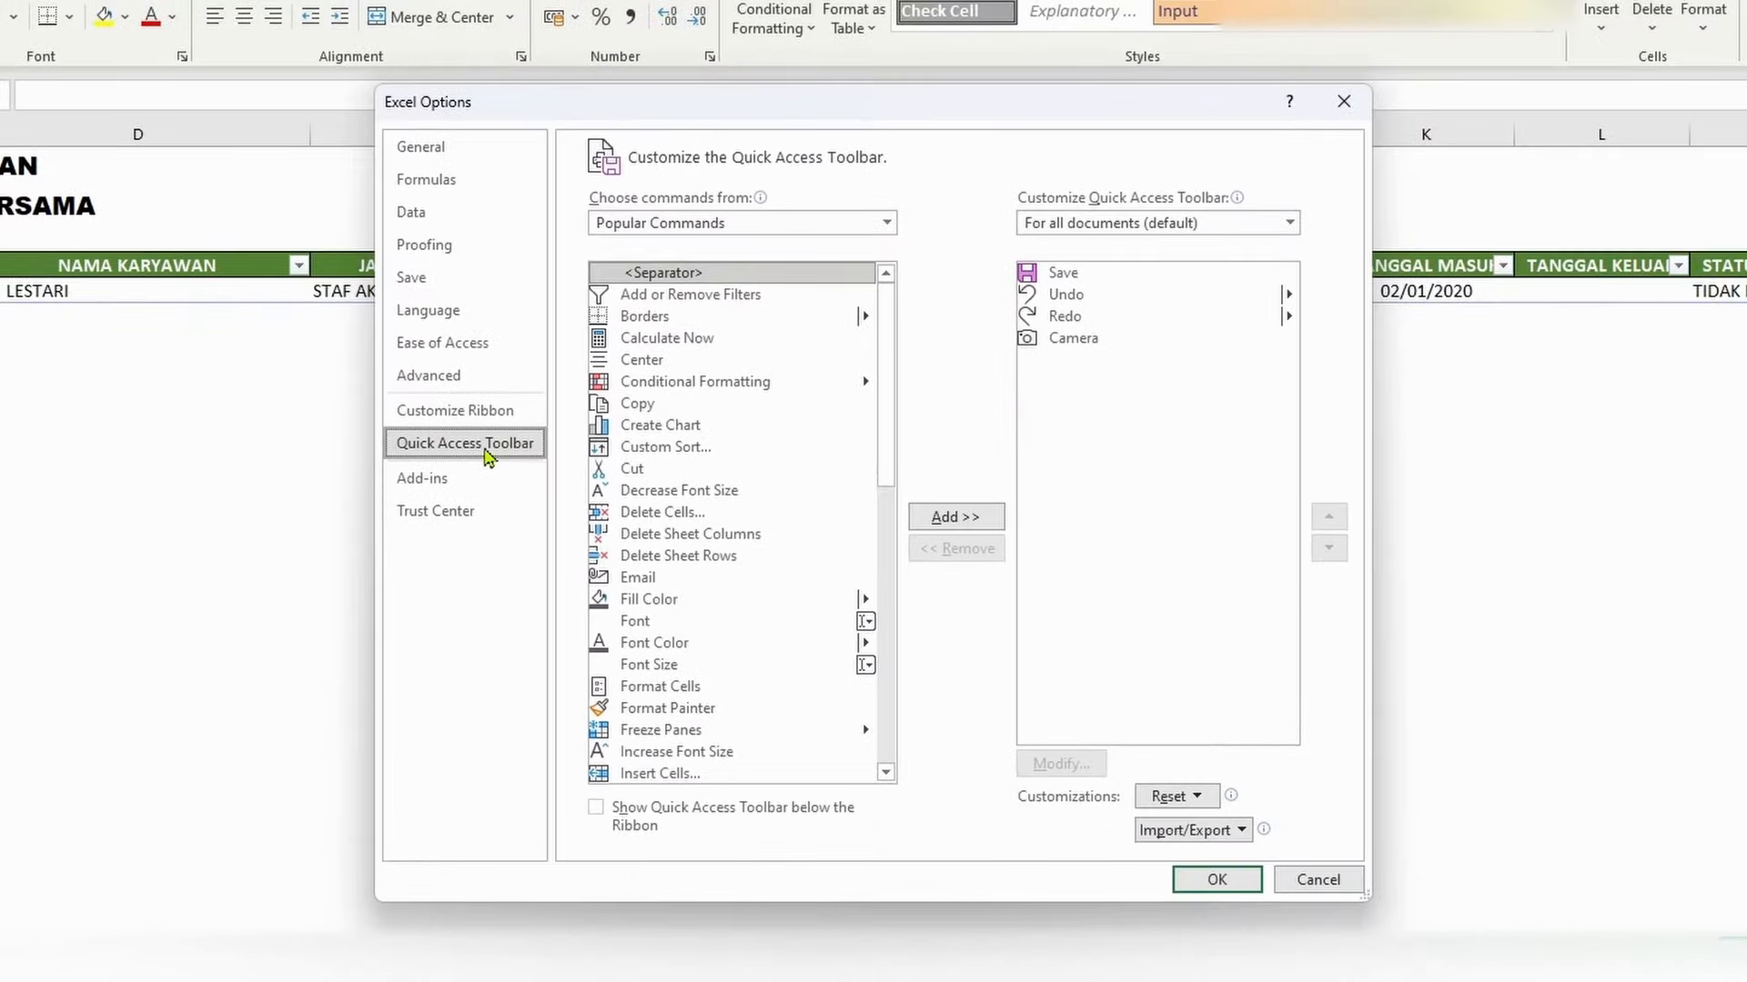
{"action": "left_click", "coordinate": [786, 235]}
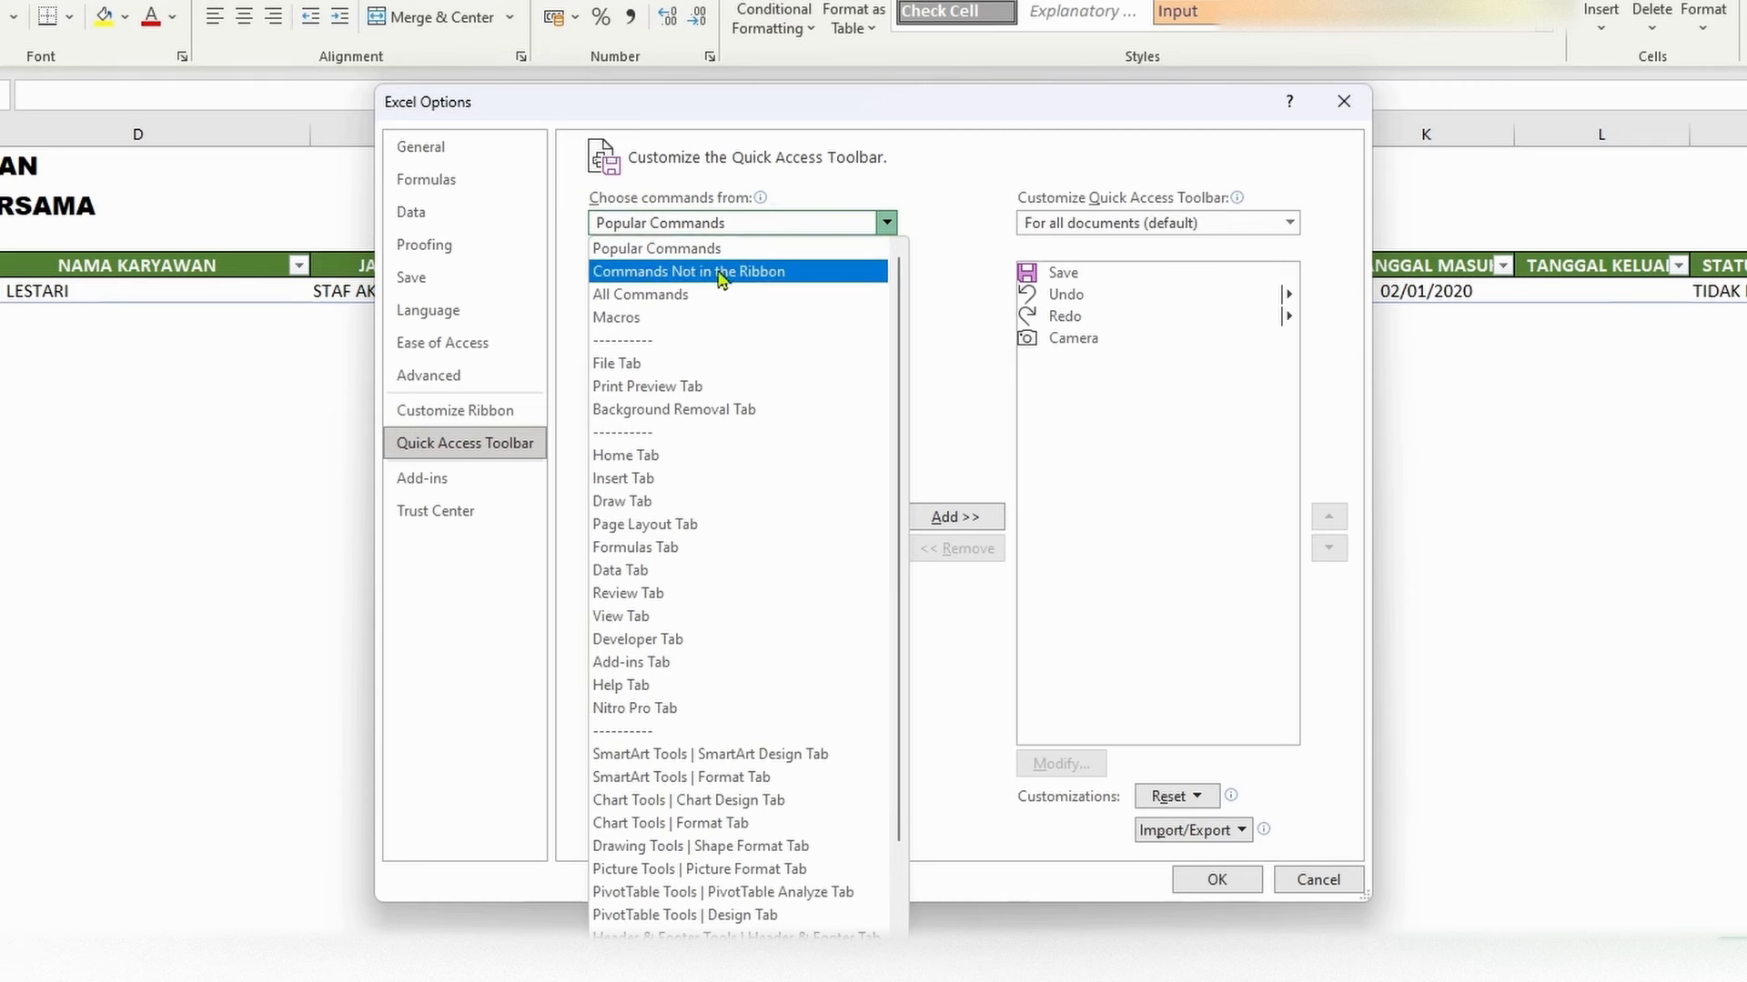
{"action": "left_click", "coordinate": [700, 296]}
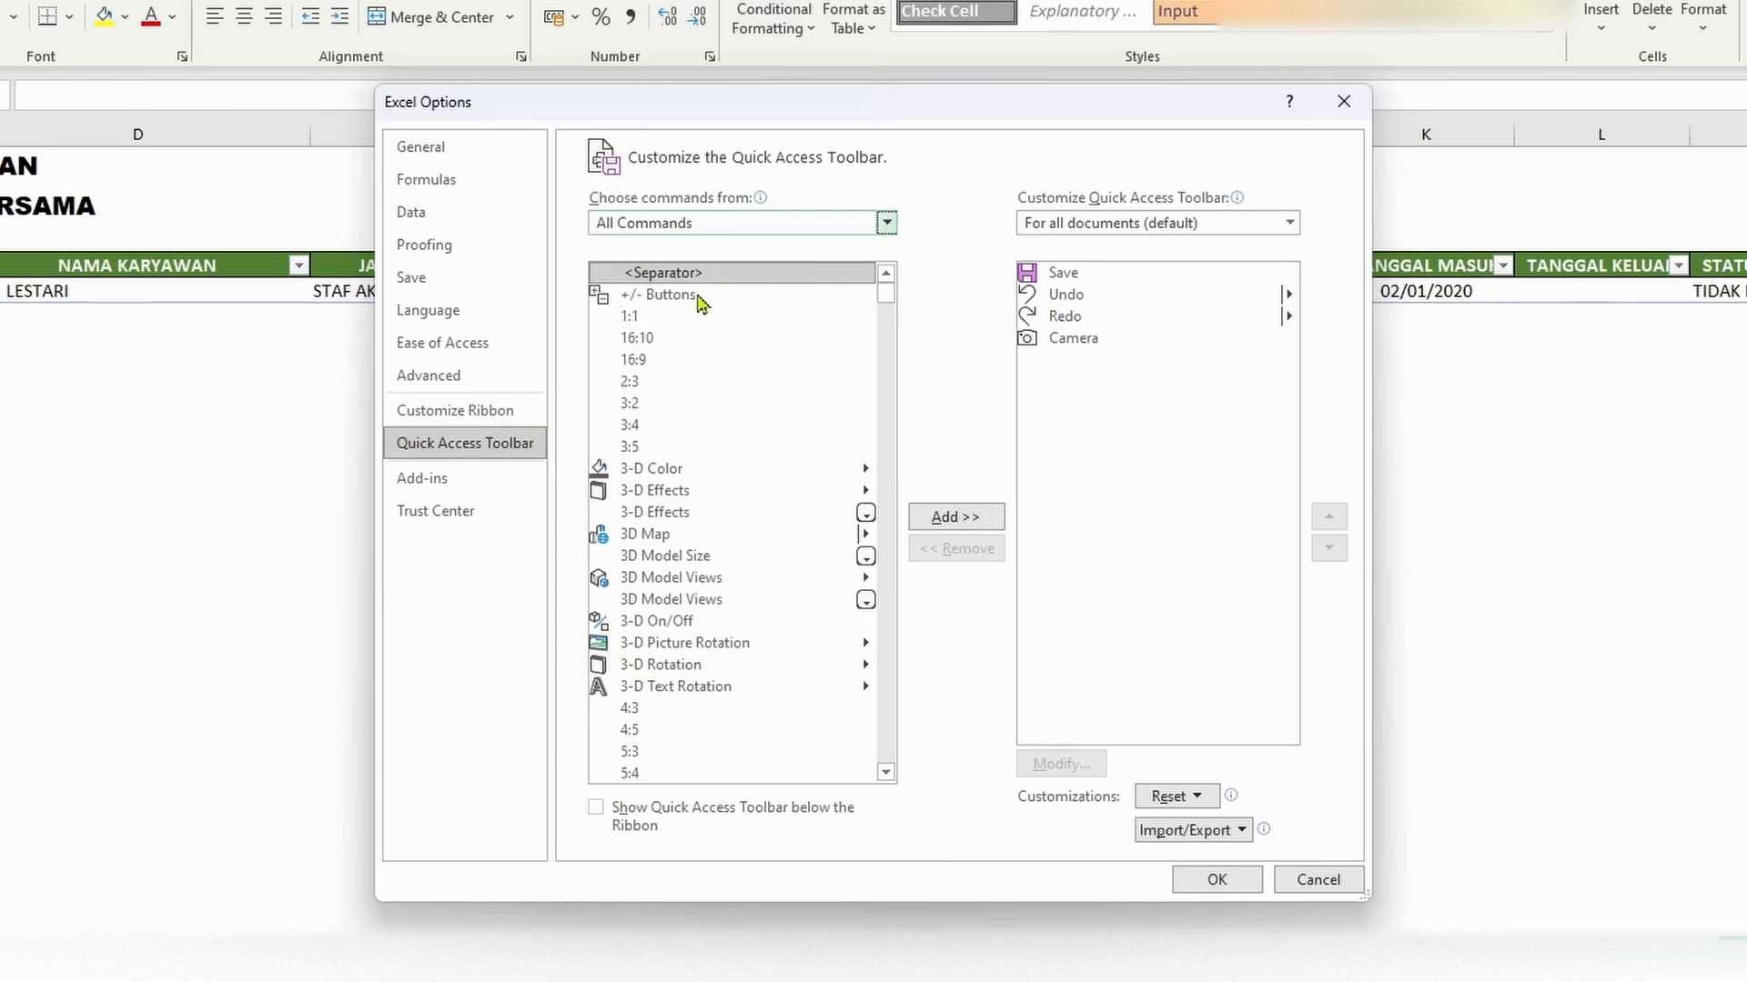
{"action": "left_click", "coordinate": [675, 535]}
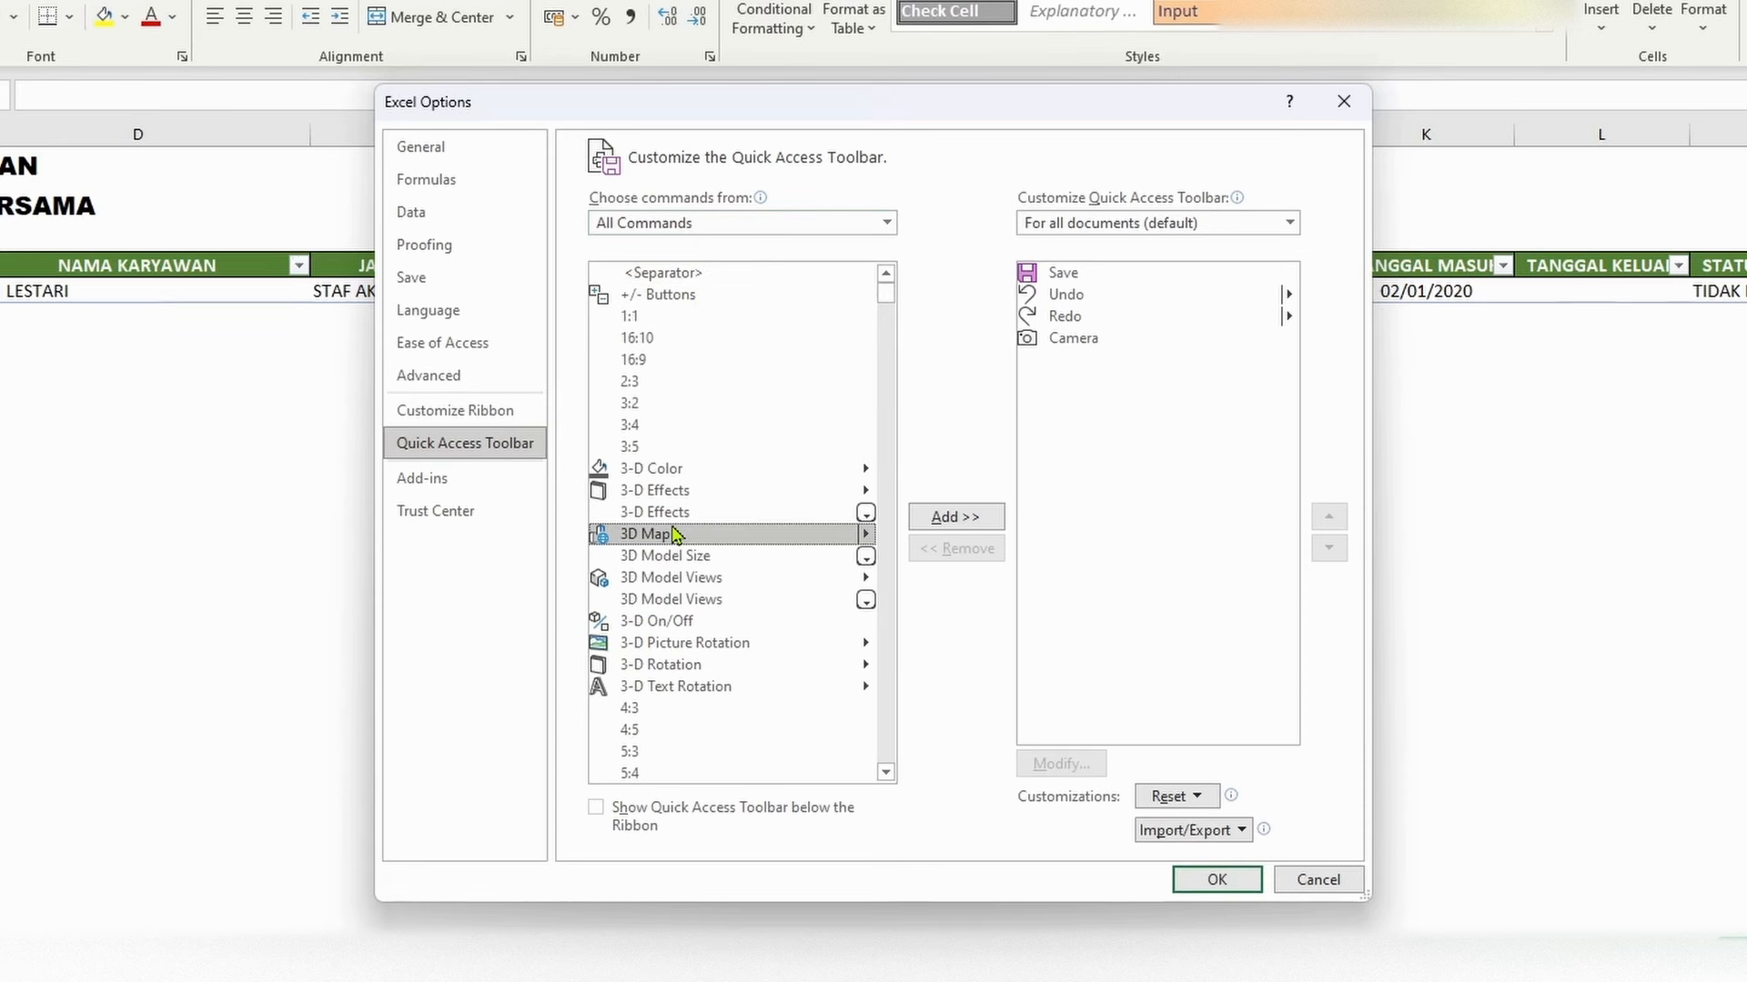
{"action": "key", "text": "f"}
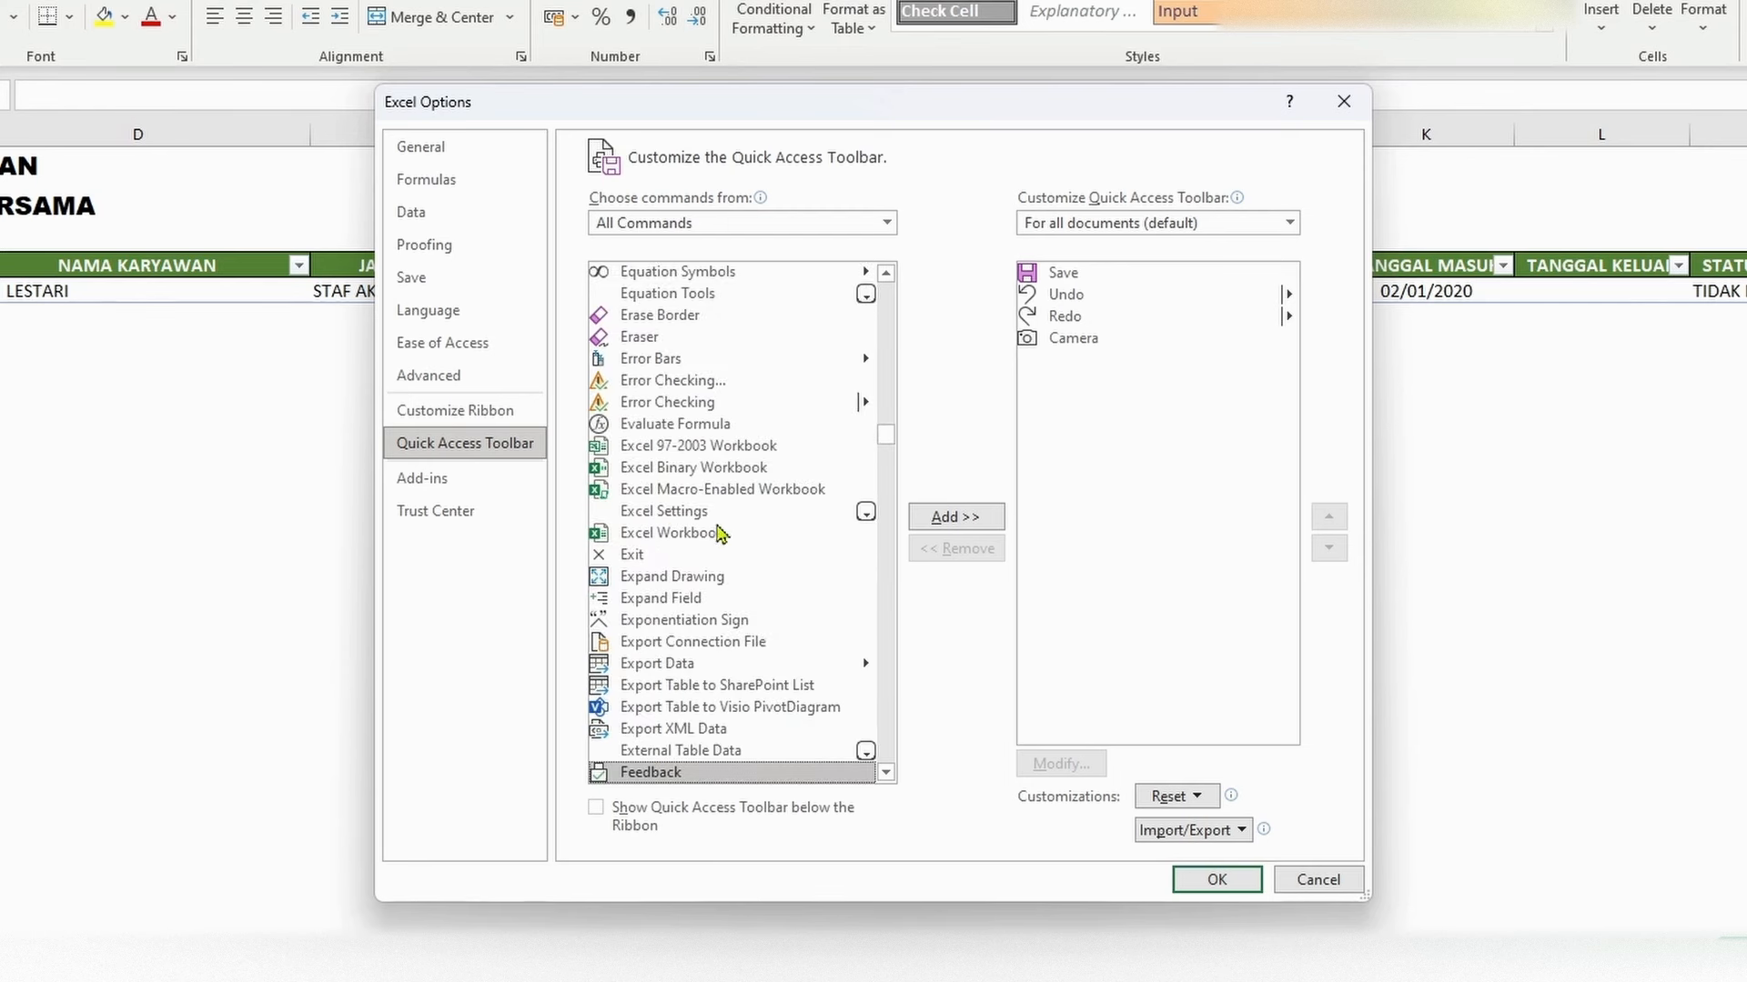
{"action": "scroll", "coordinate": [773, 694], "scroll_direction": "down", "scroll_amount": 10}
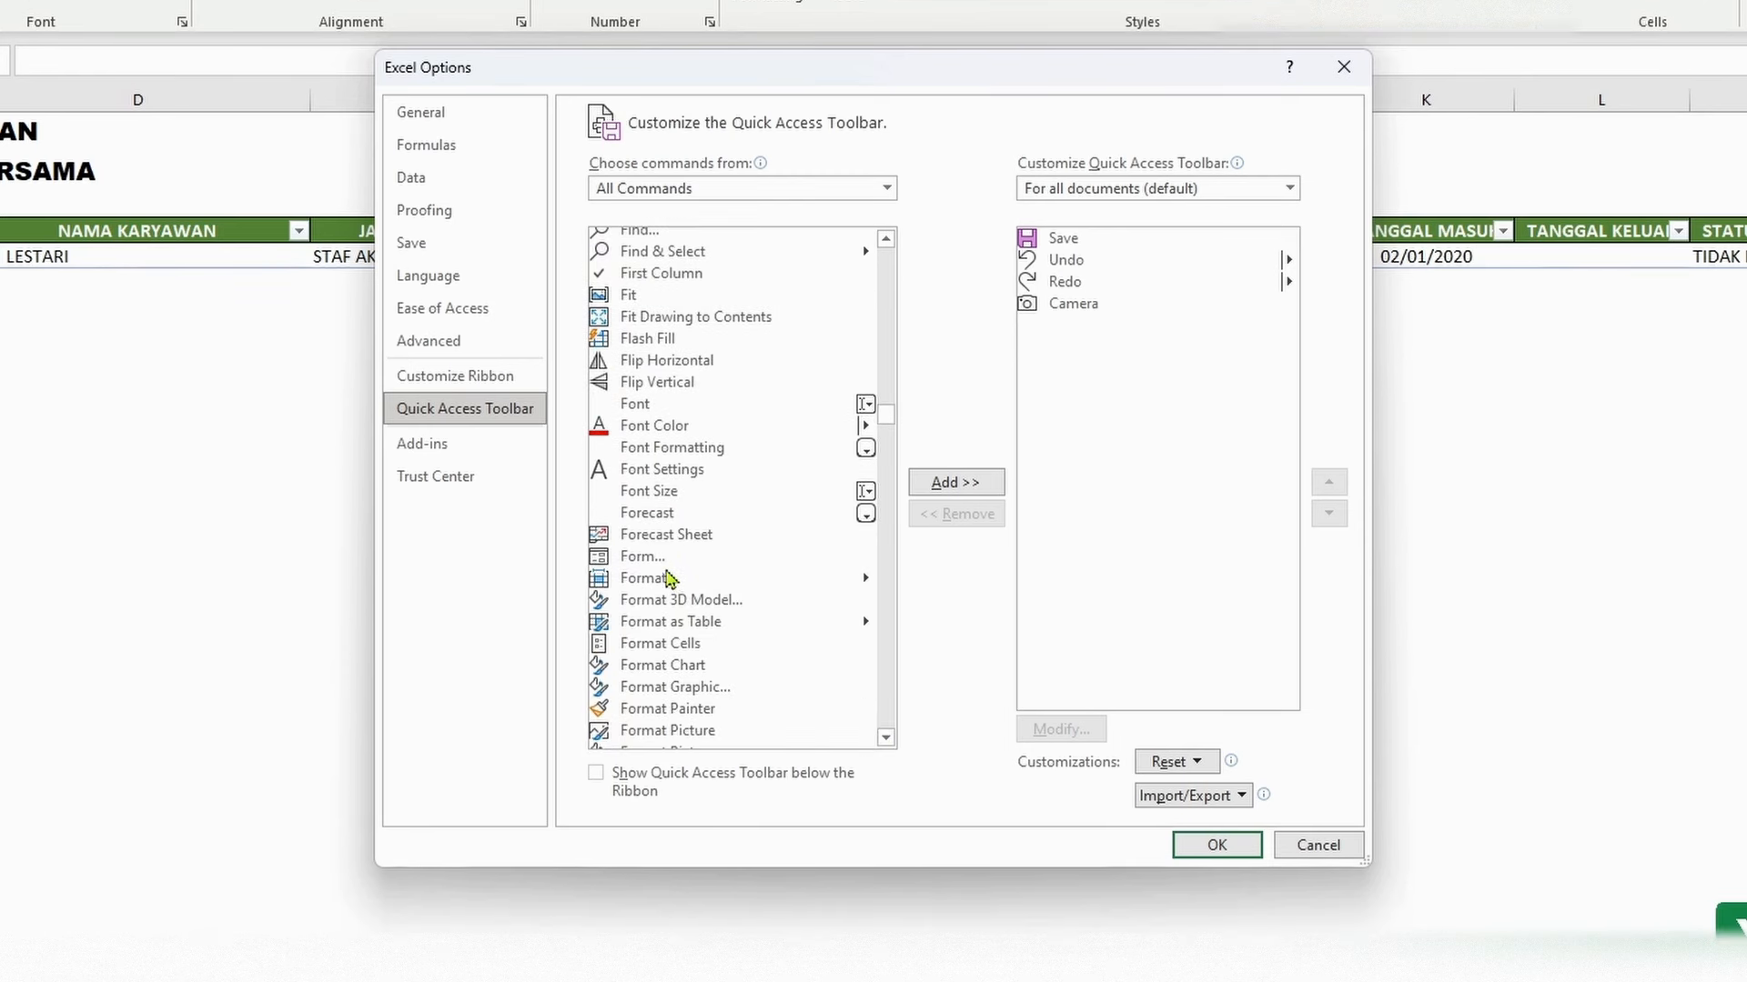
{"action": "left_click", "coordinate": [665, 563]}
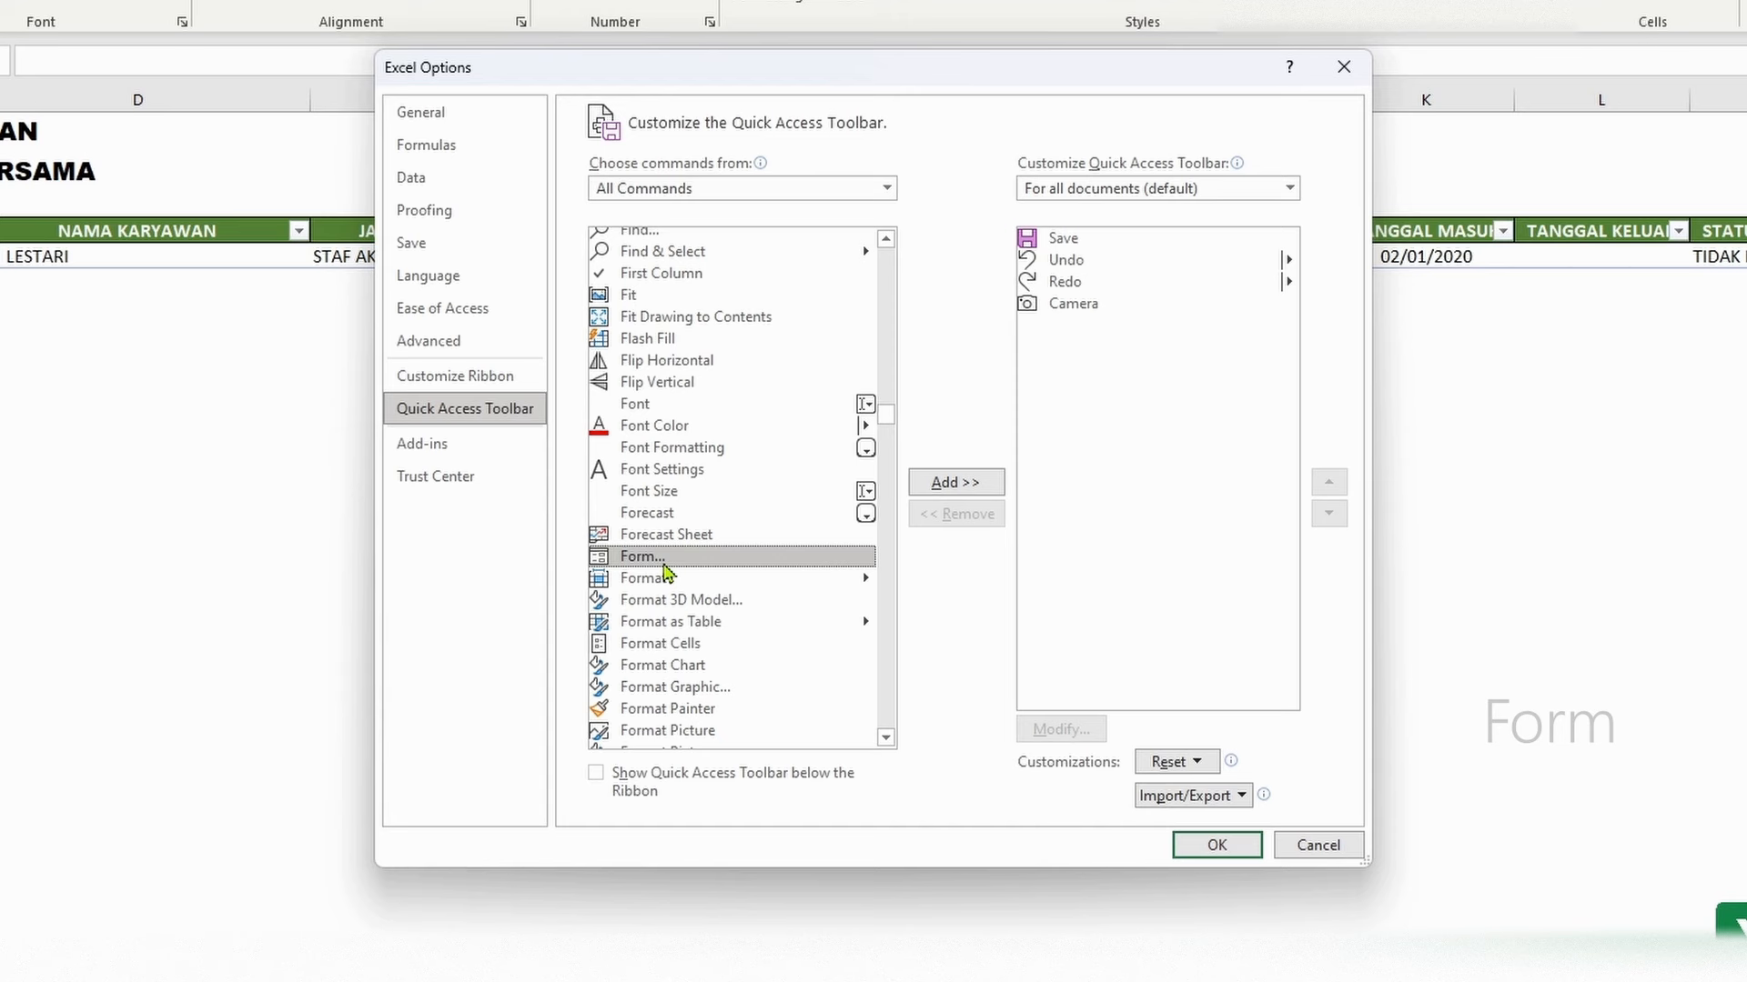
{"action": "left_click", "coordinate": [984, 496]}
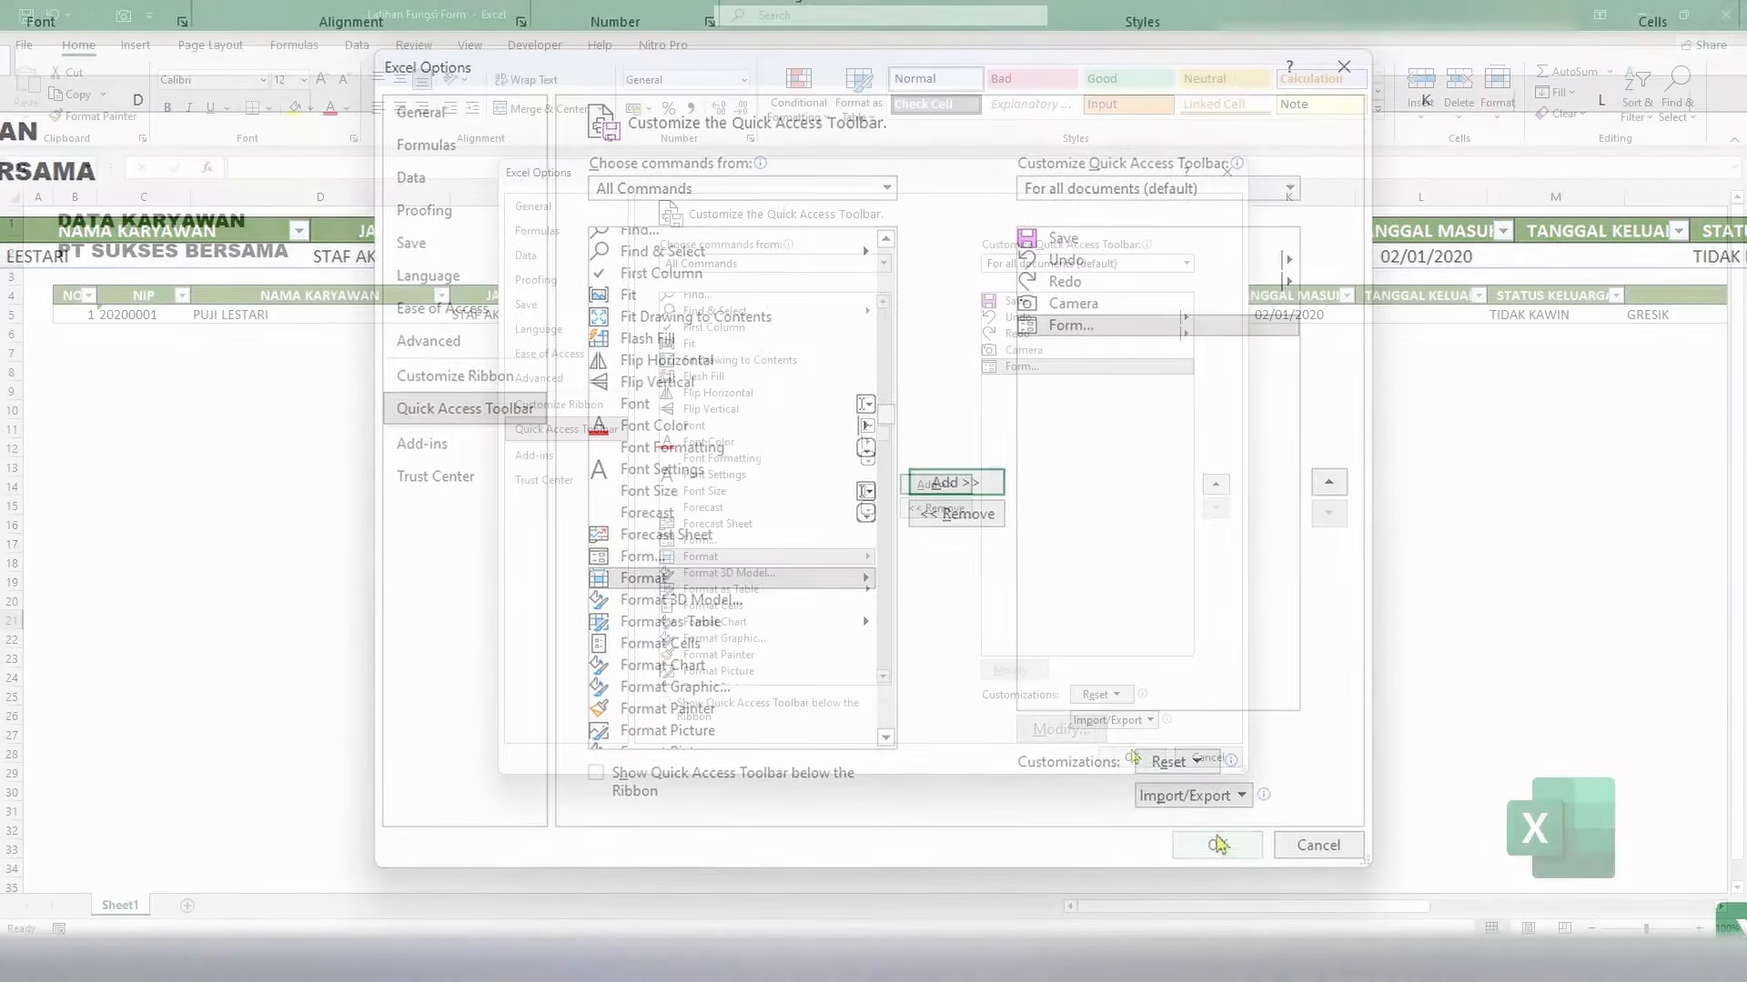
{"action": "left_click", "coordinate": [1217, 845]}
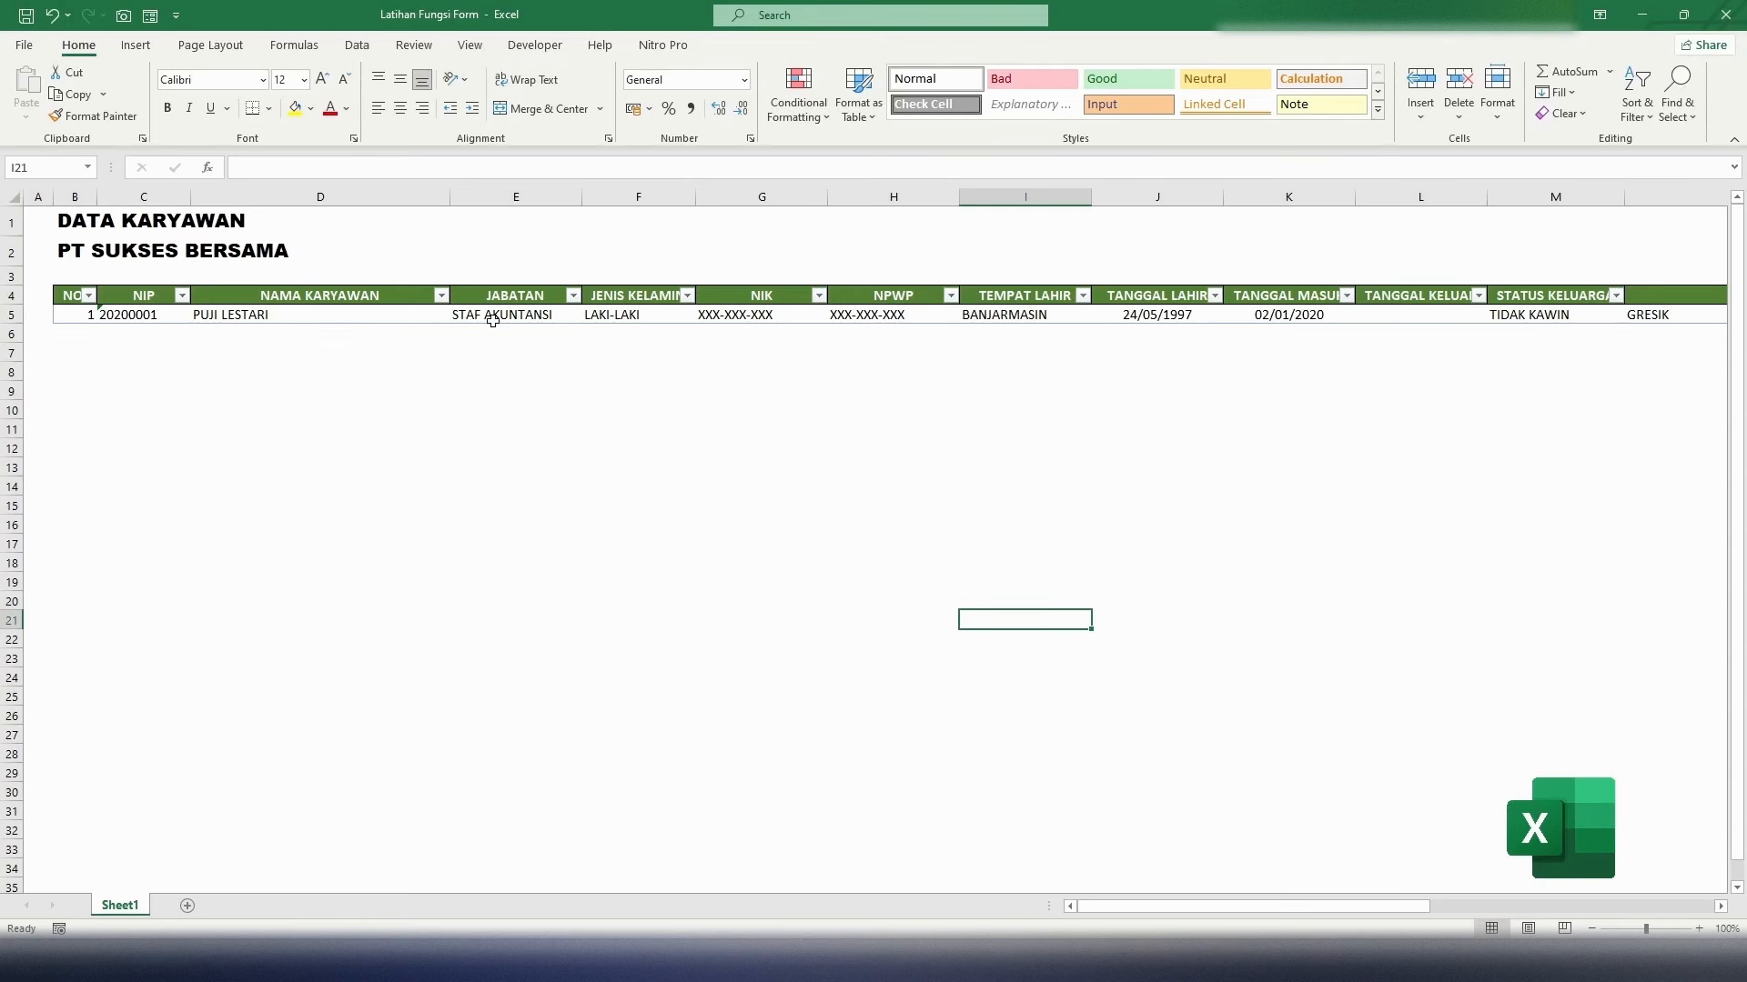
Open the data form for the row 5 record, check its fields from NO. to NOMOR REKENING, and close it
{"action": "left_click", "coordinate": [419, 317]}
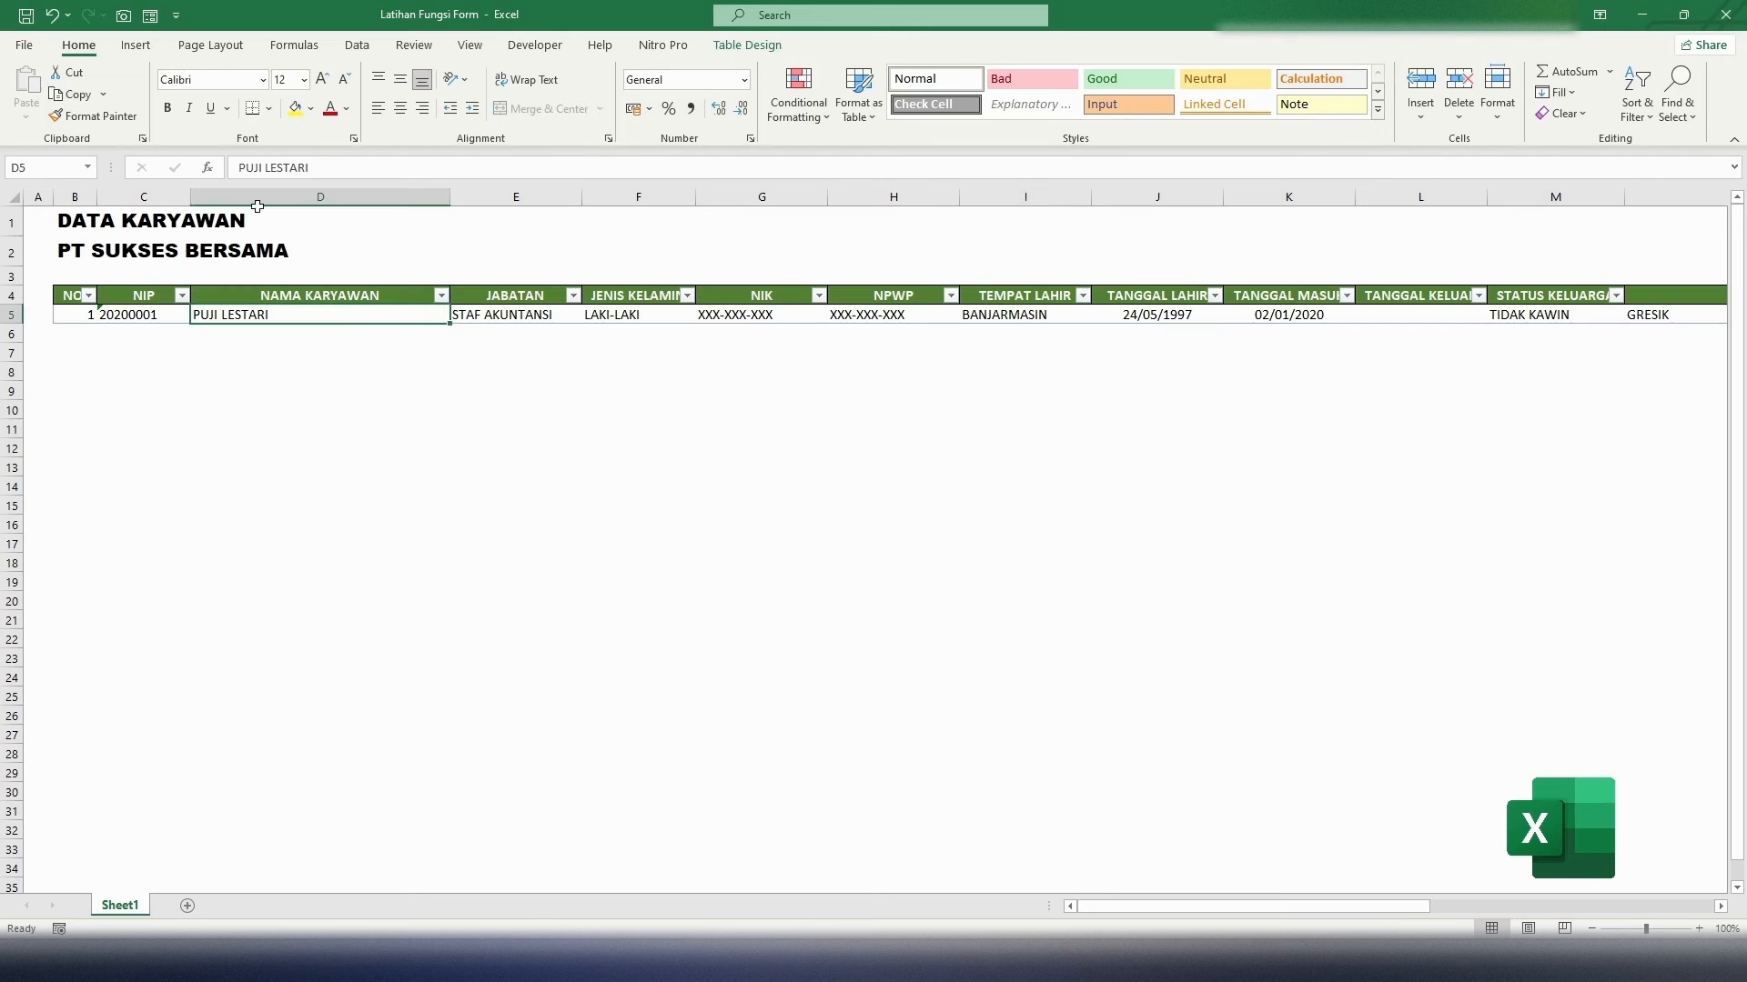
{"action": "left_click", "coordinate": [151, 17]}
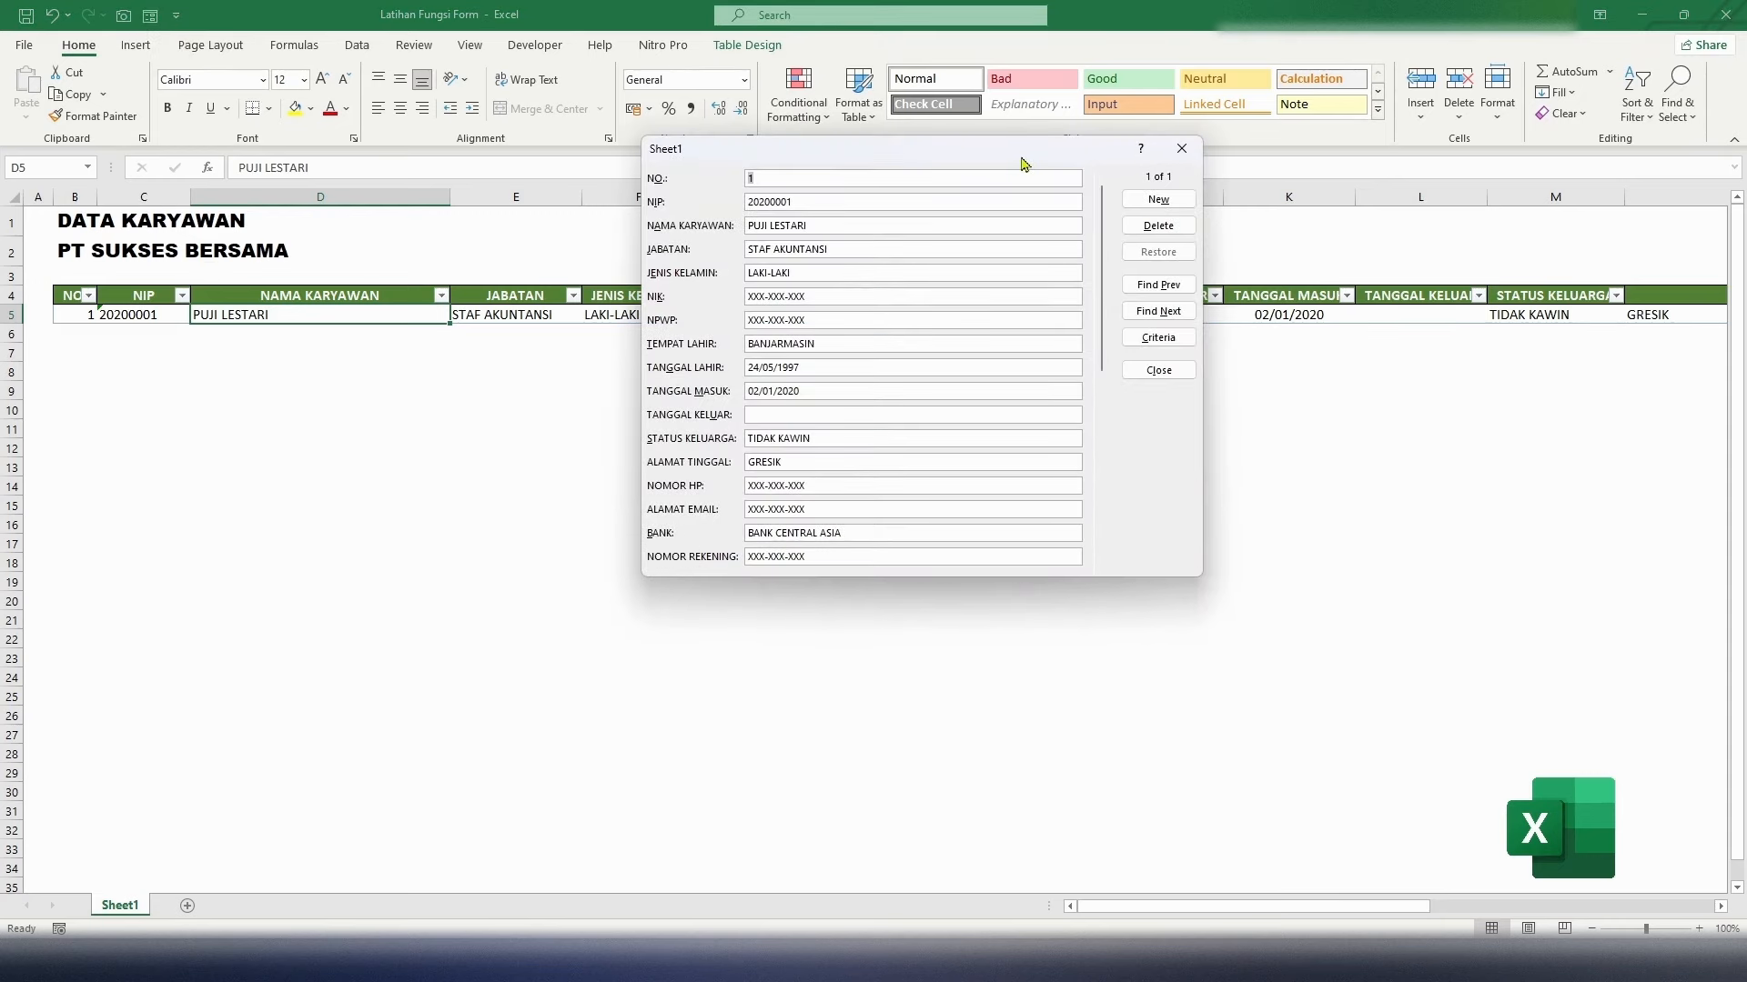
{"action": "left_click_drag", "start_coordinate": [1020, 159], "coordinate": [832, 362]}
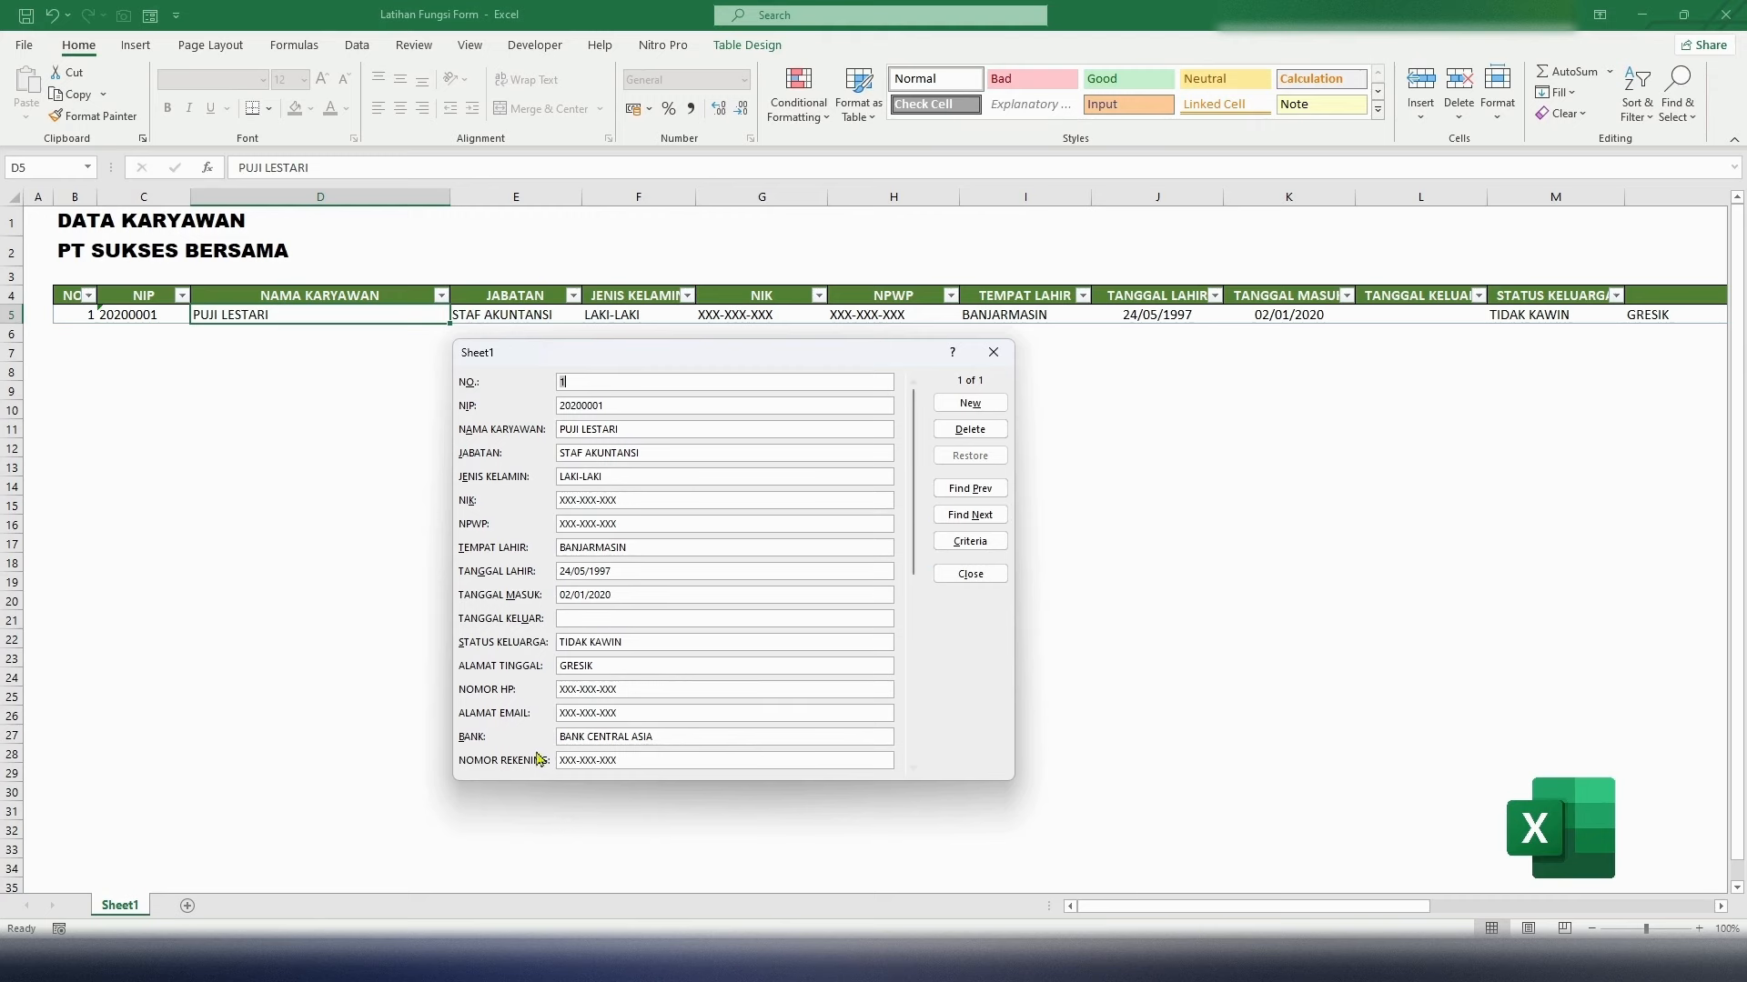
{"action": "left_click", "coordinate": [971, 574]}
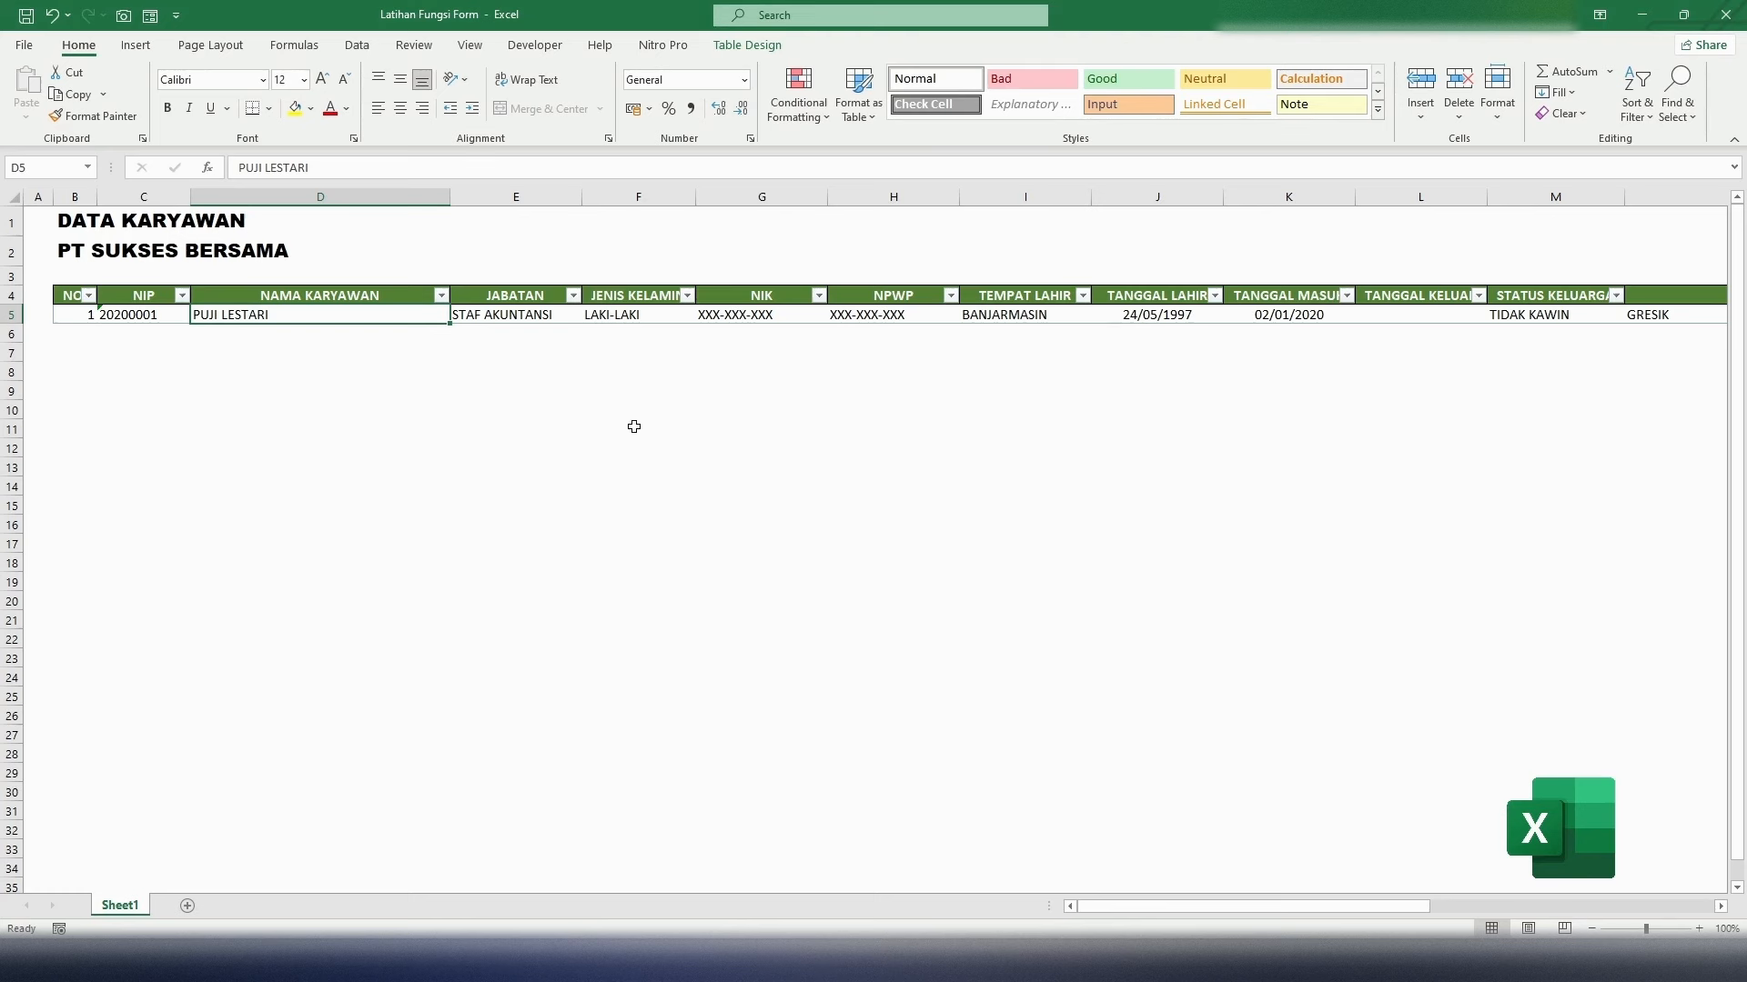
Try to open the data form with the empty cell D8 outside the table selected
{"action": "left_click", "coordinate": [343, 372]}
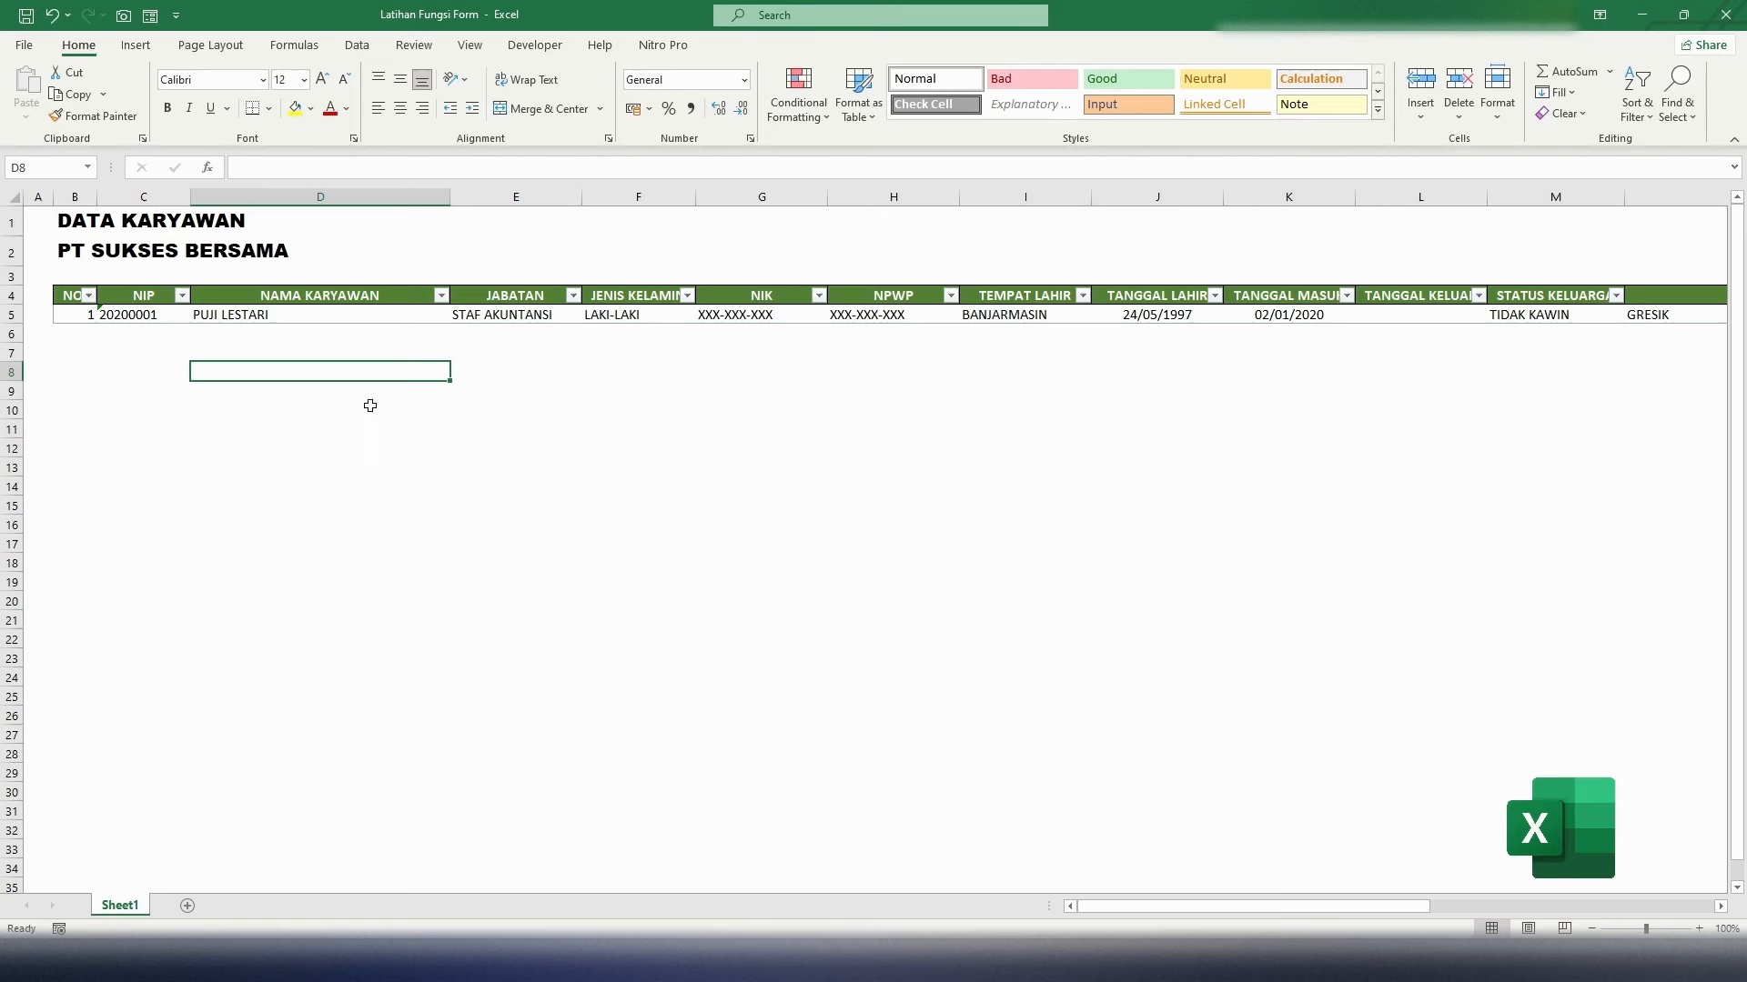
{"action": "left_click", "coordinate": [150, 17]}
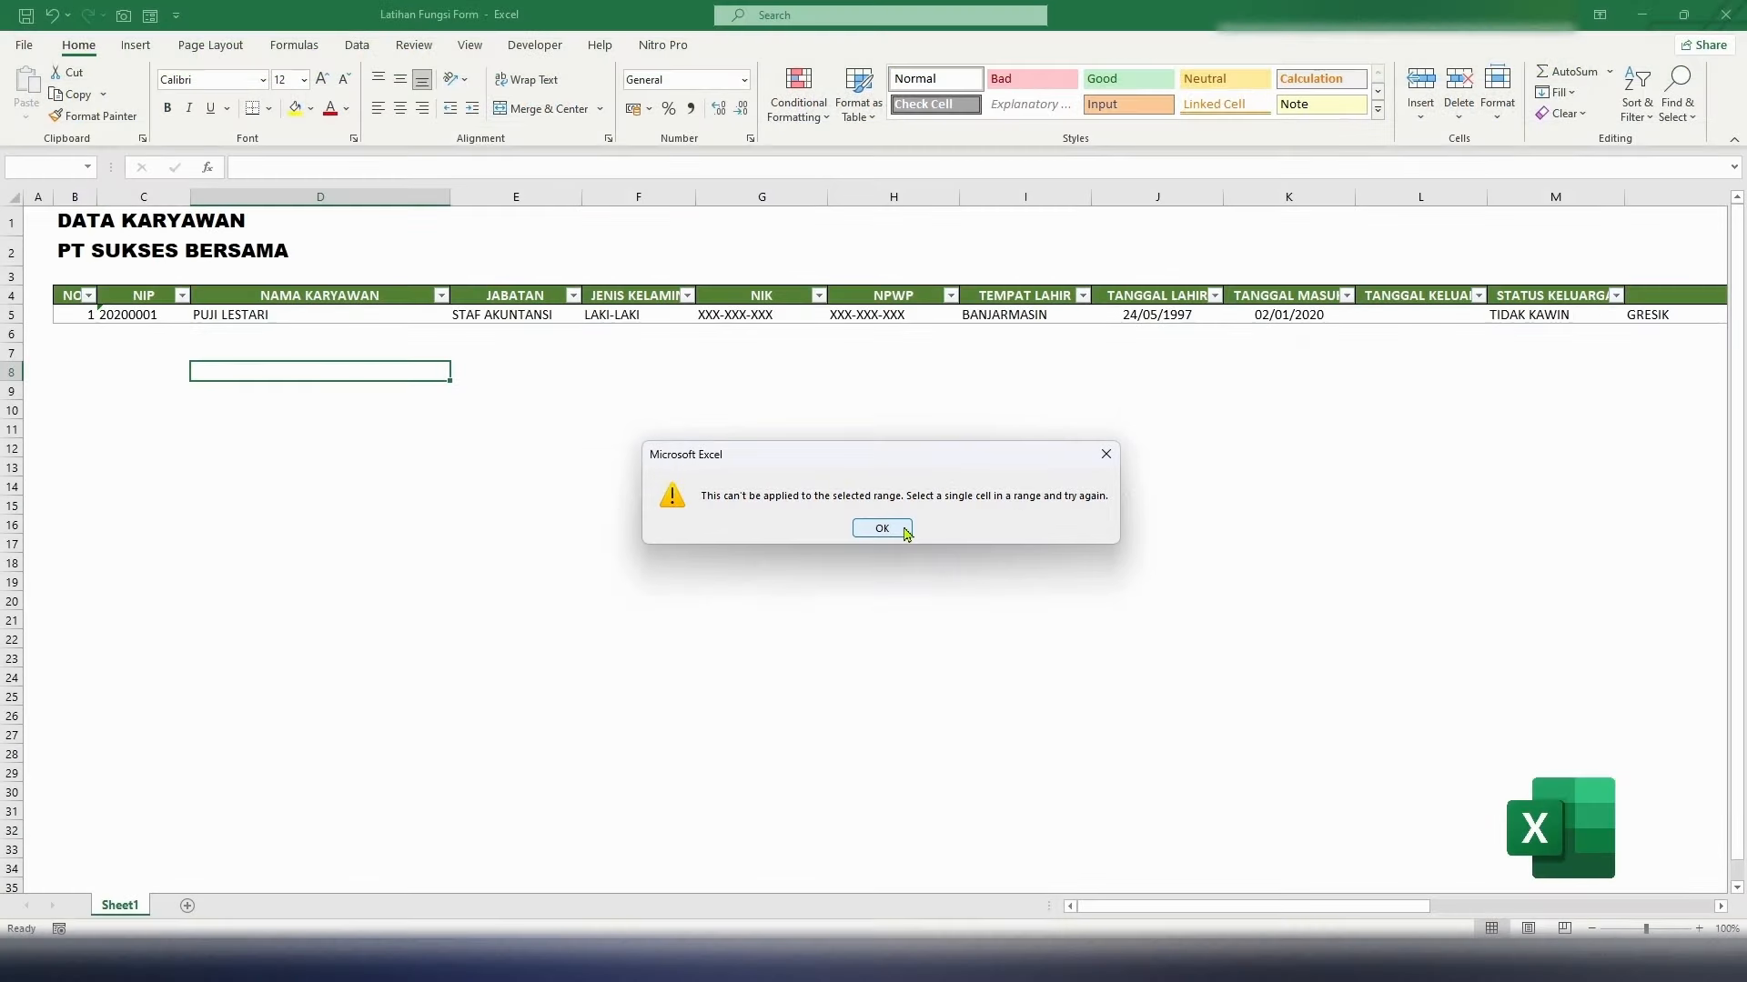
{"action": "left_click", "coordinate": [882, 529]}
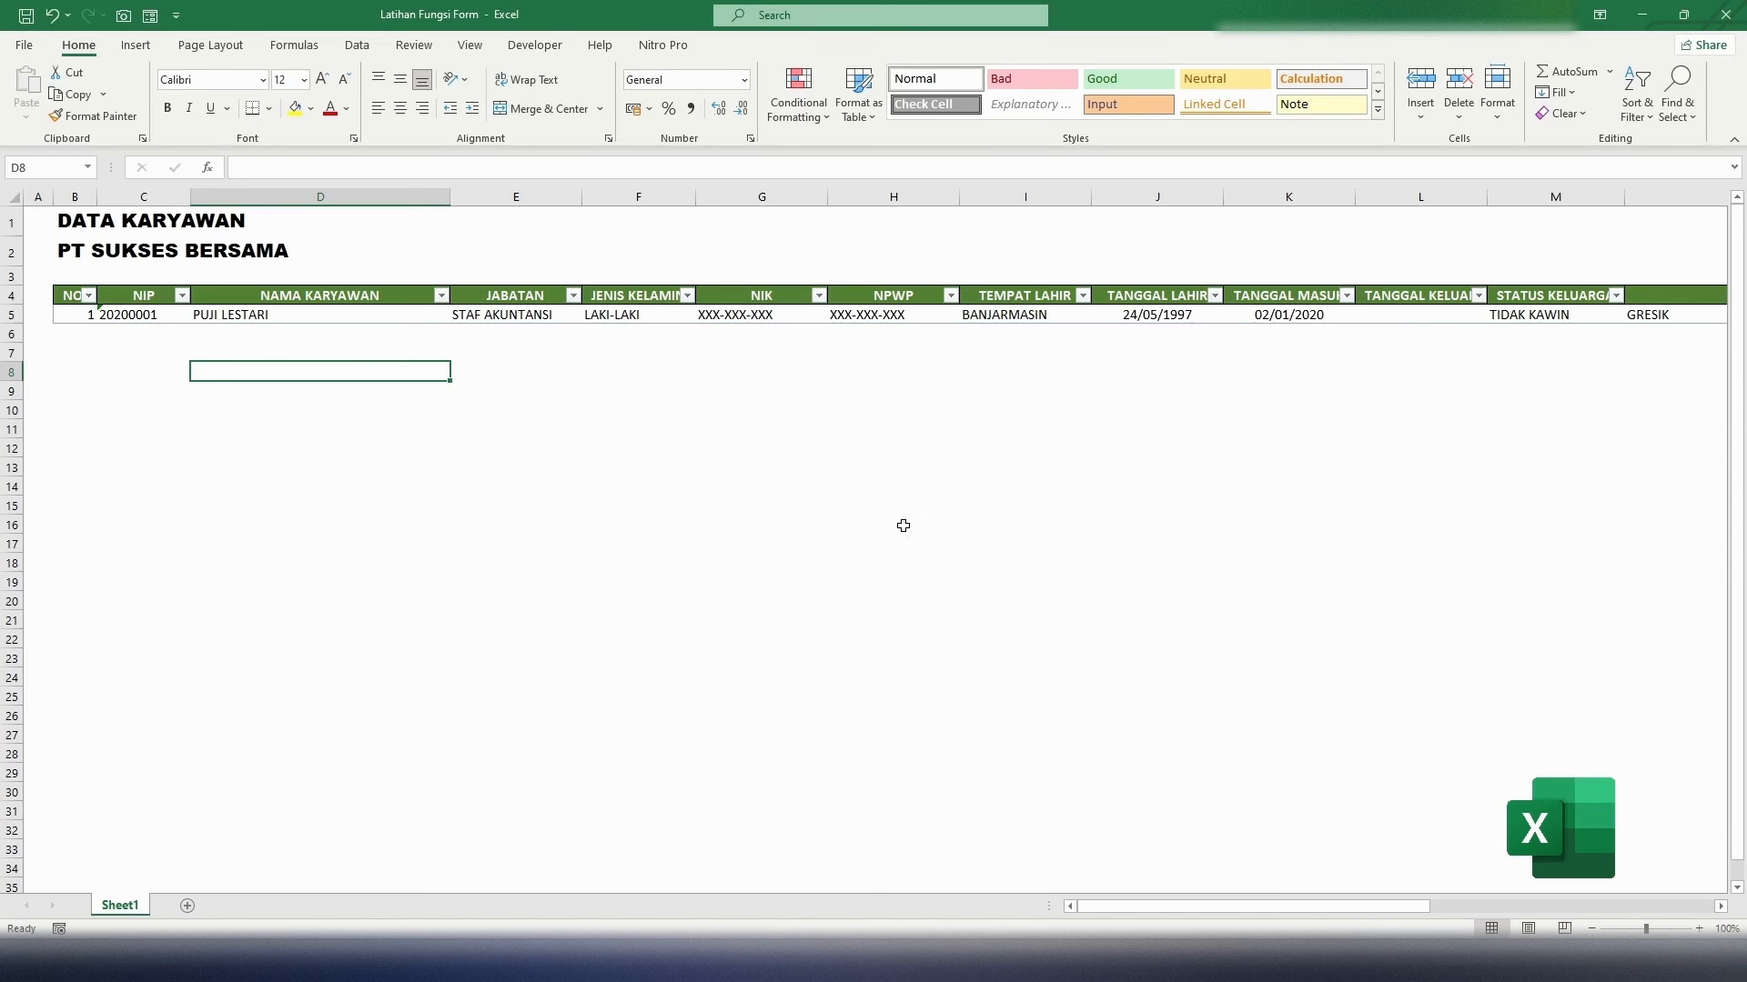
Add record 2 through the data form with the employee's personal details, JABATAN PRODUKSI, LAKI-LAKI, TANGGAL MASUK 05/02/2021, KAWIN, BANK MANDIRI and XXX-XXX-XXX placeholders
{"action": "left_click", "coordinate": [379, 315]}
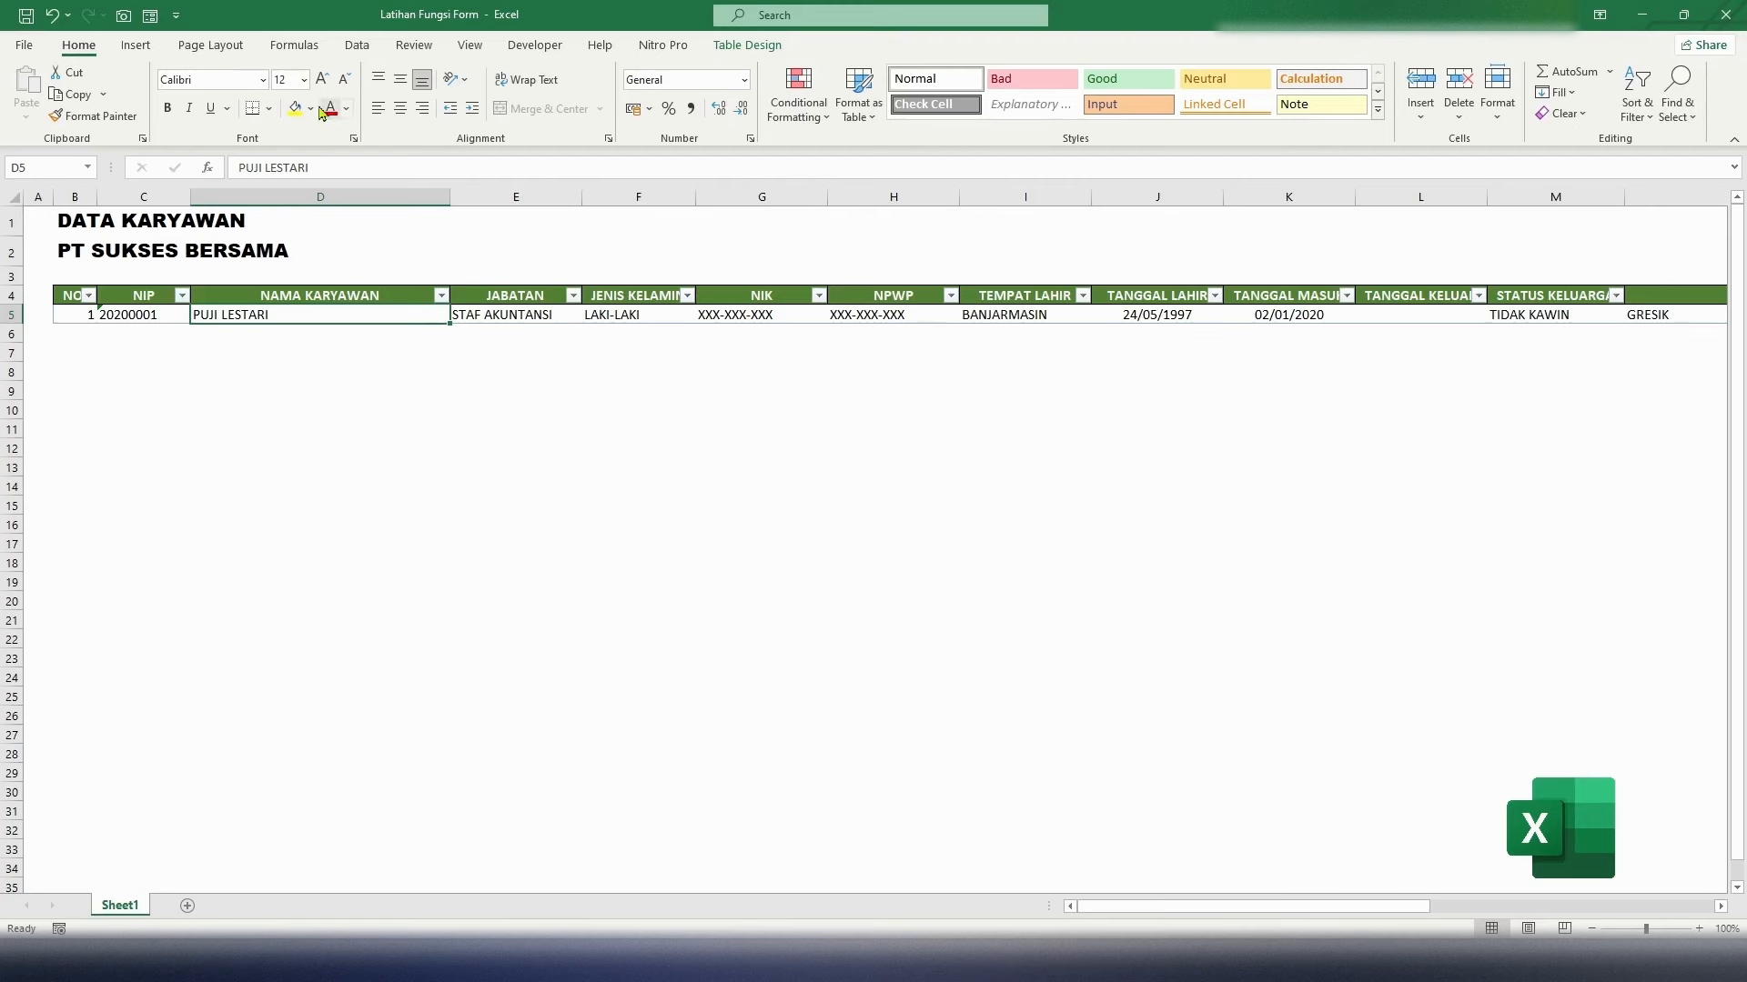
{"action": "left_click", "coordinate": [151, 19]}
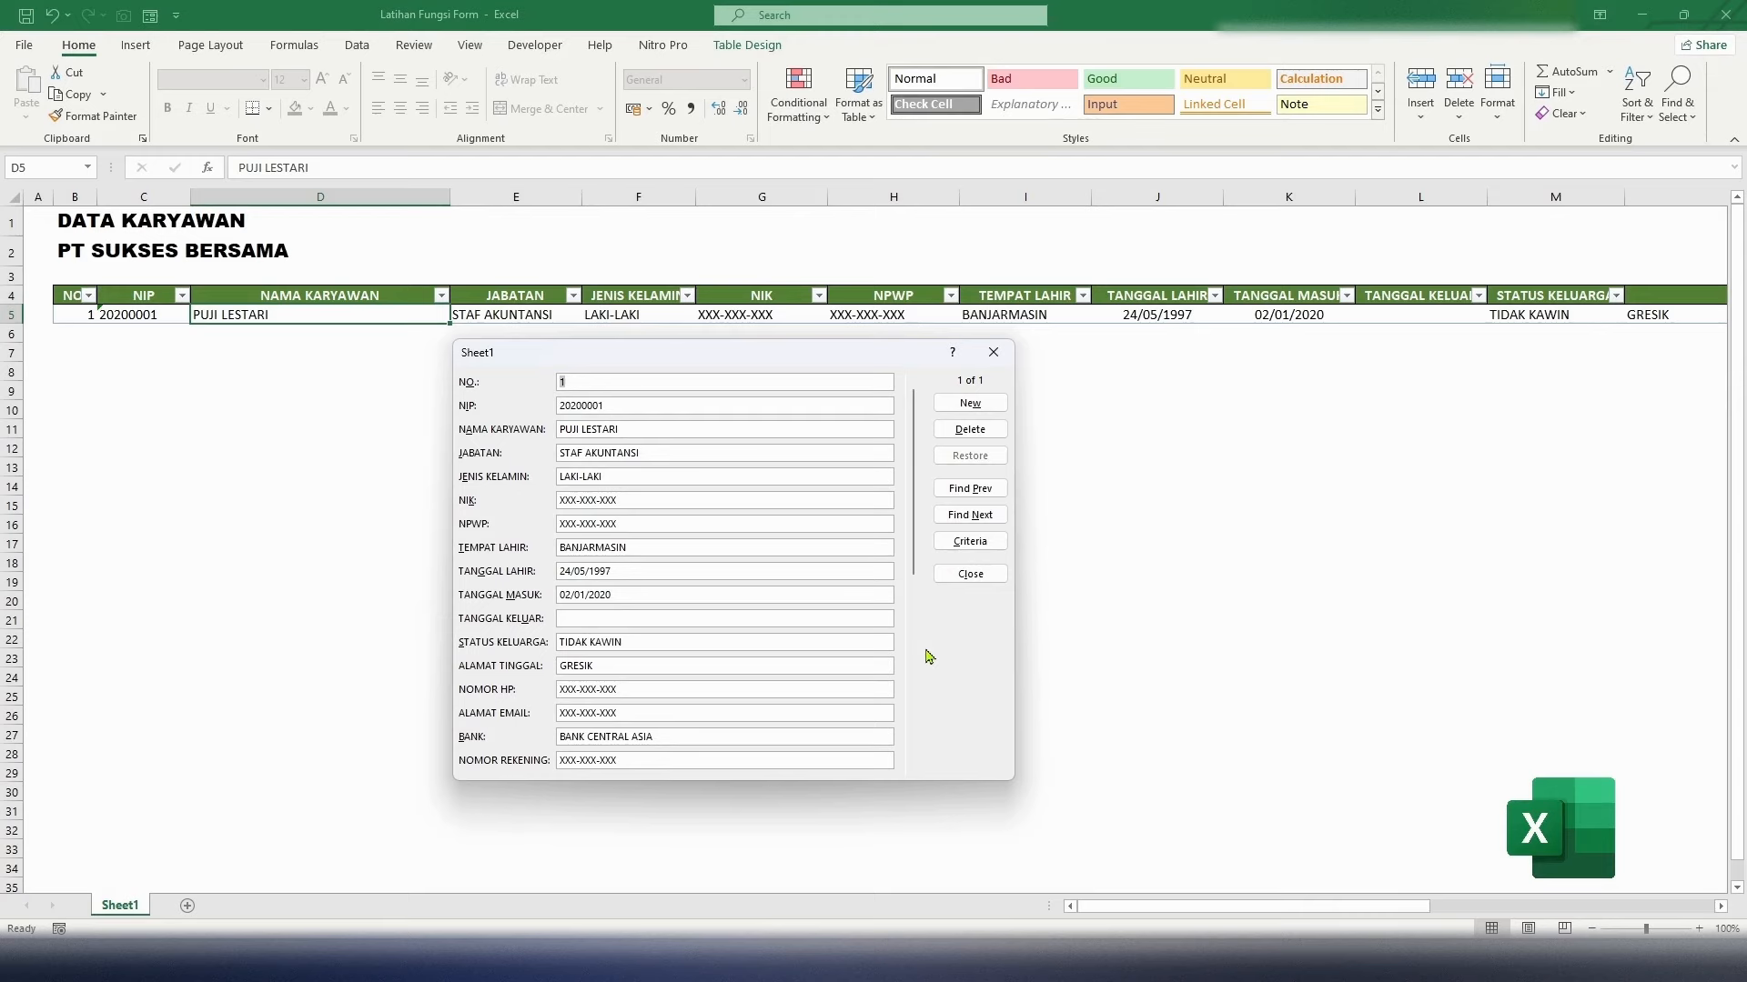
{"action": "left_click", "coordinate": [987, 408]}
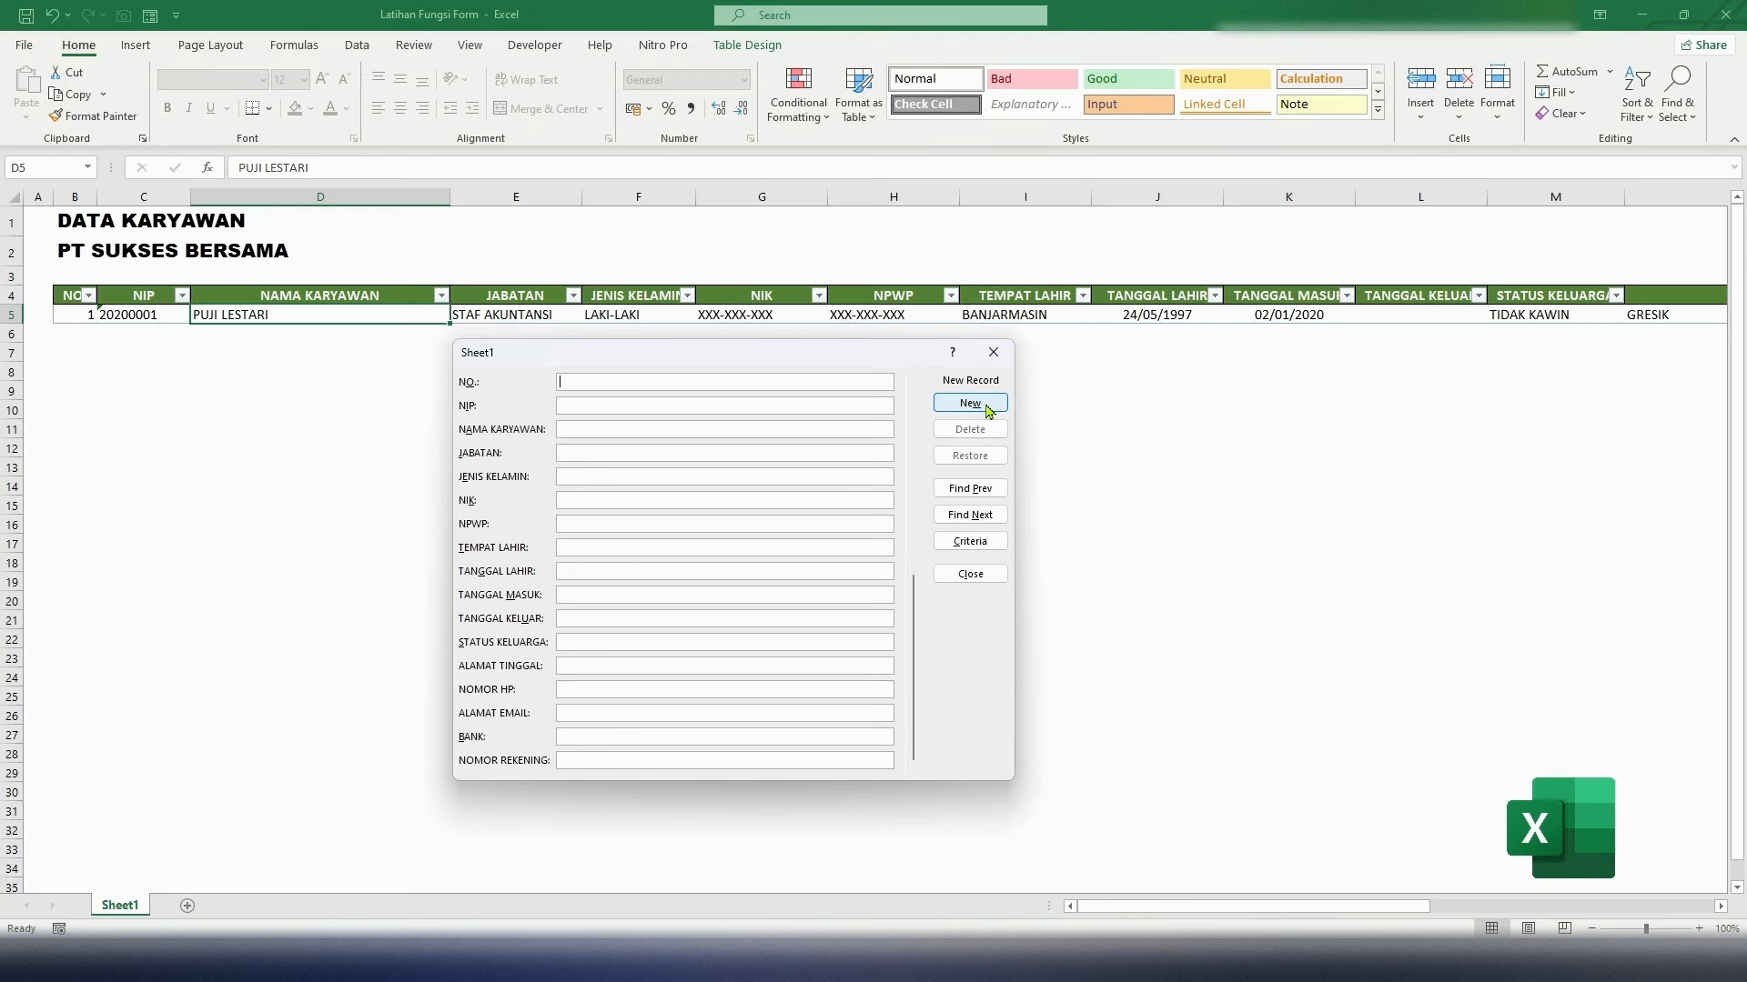
{"action": "left_click", "coordinate": [977, 406]}
{"action": "type", "text": "PRODUKSI\tLAKI-LAKI\tXXX-XXX-XXX\tXXX-XXX-XXX\tSURABAYA\t17/02/2000\t05/02/2021\t\tKAWIN\tSURABAYA\tXXX-XXX-XXX\tXXX-XXX-XXX\tBANK MAND"}
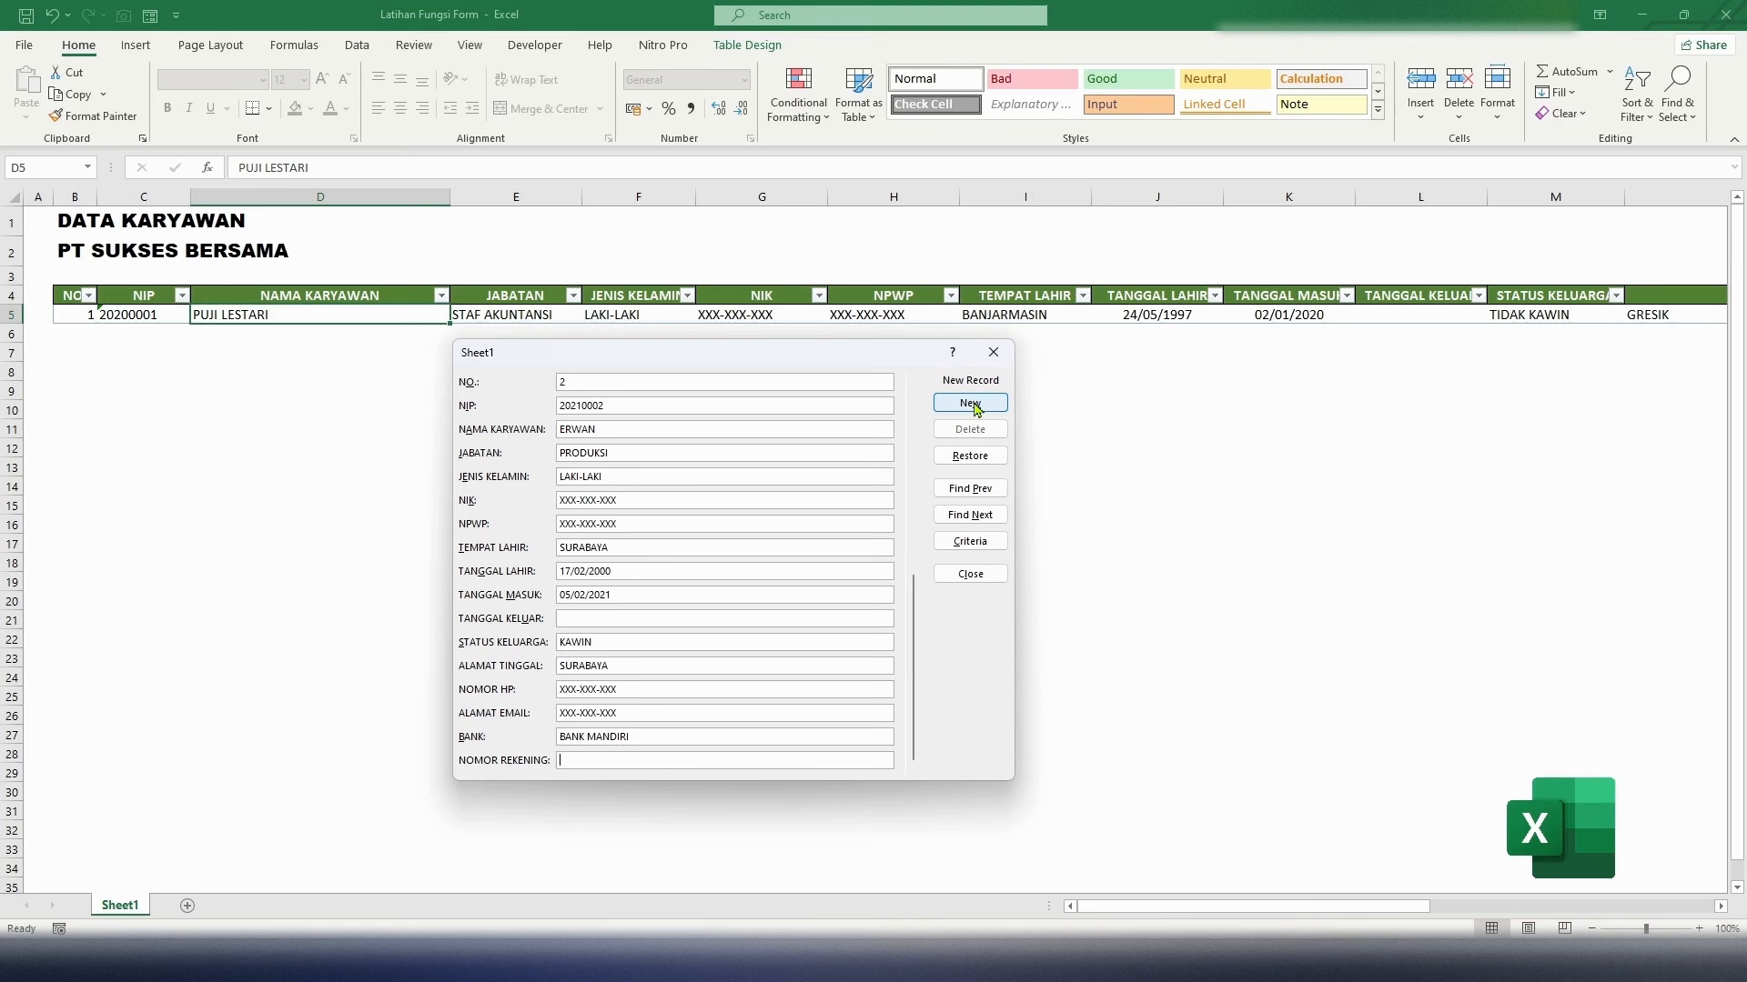
{"action": "type", "text": "XXX-XXX-XXX"}
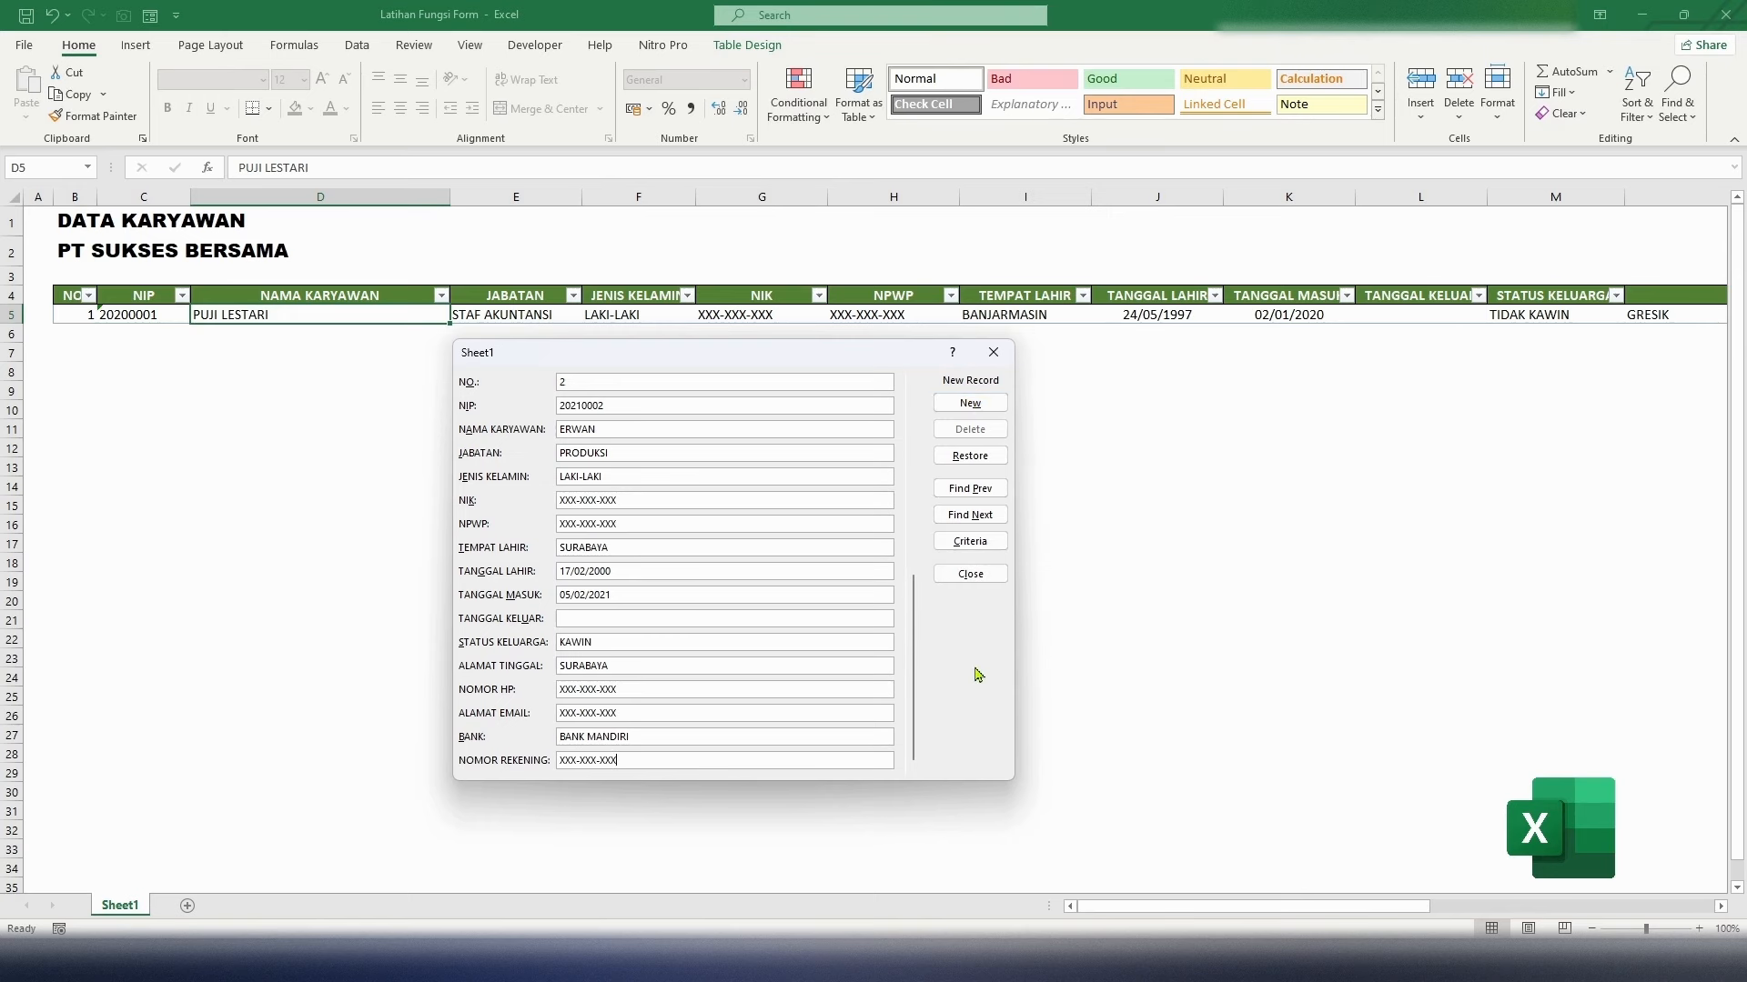
{"action": "key", "text": "Return"}
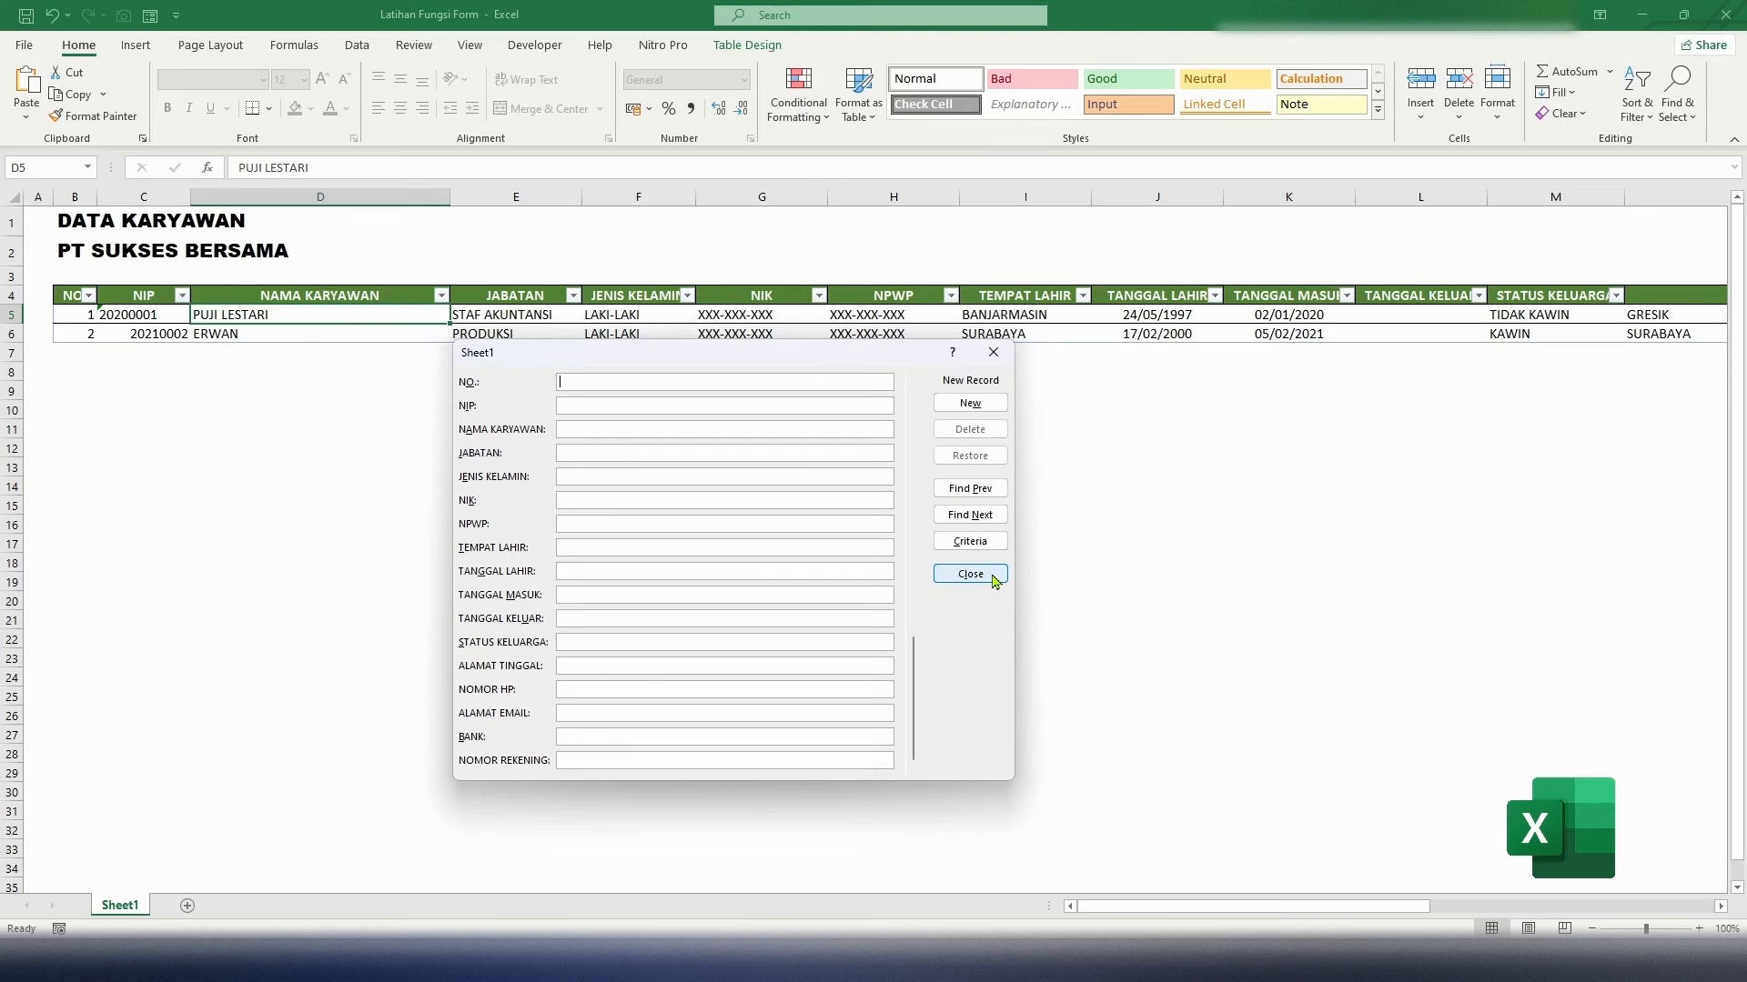
Move the data form clear of the table rows and browse back and forth through its records, ending on record 1
{"action": "left_click_drag", "start_coordinate": [839, 356], "coordinate": [1224, 446]}
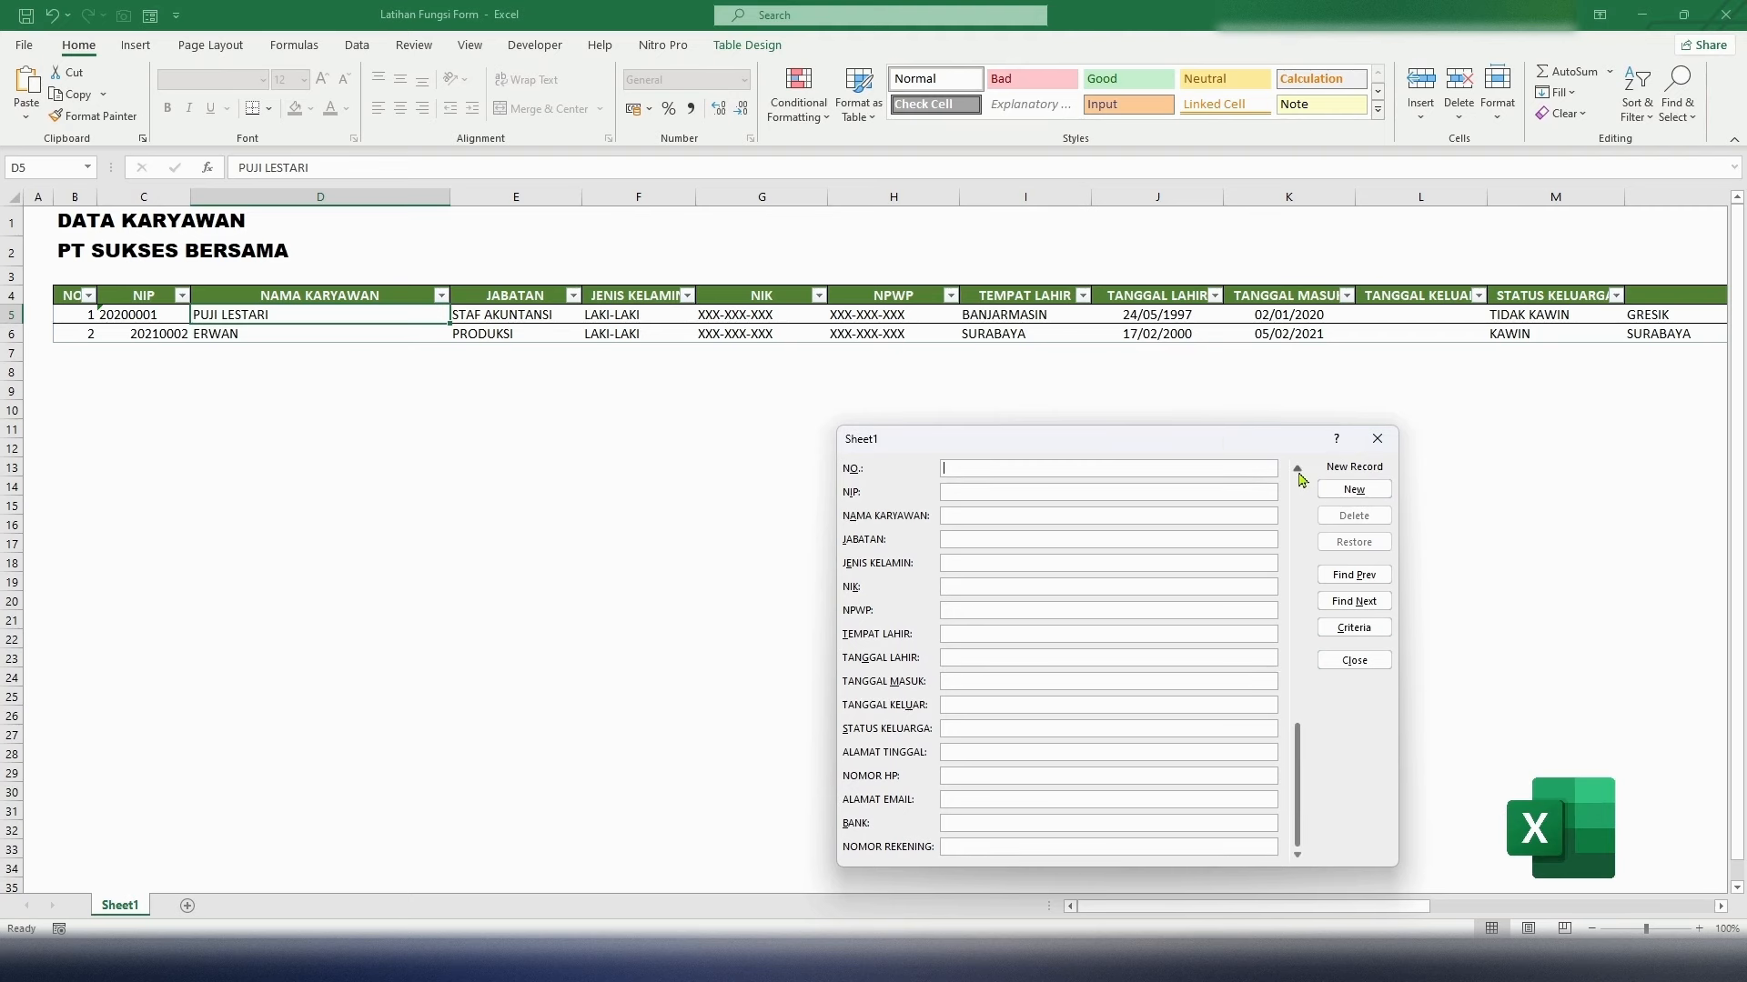
{"action": "left_click", "coordinate": [1298, 469]}
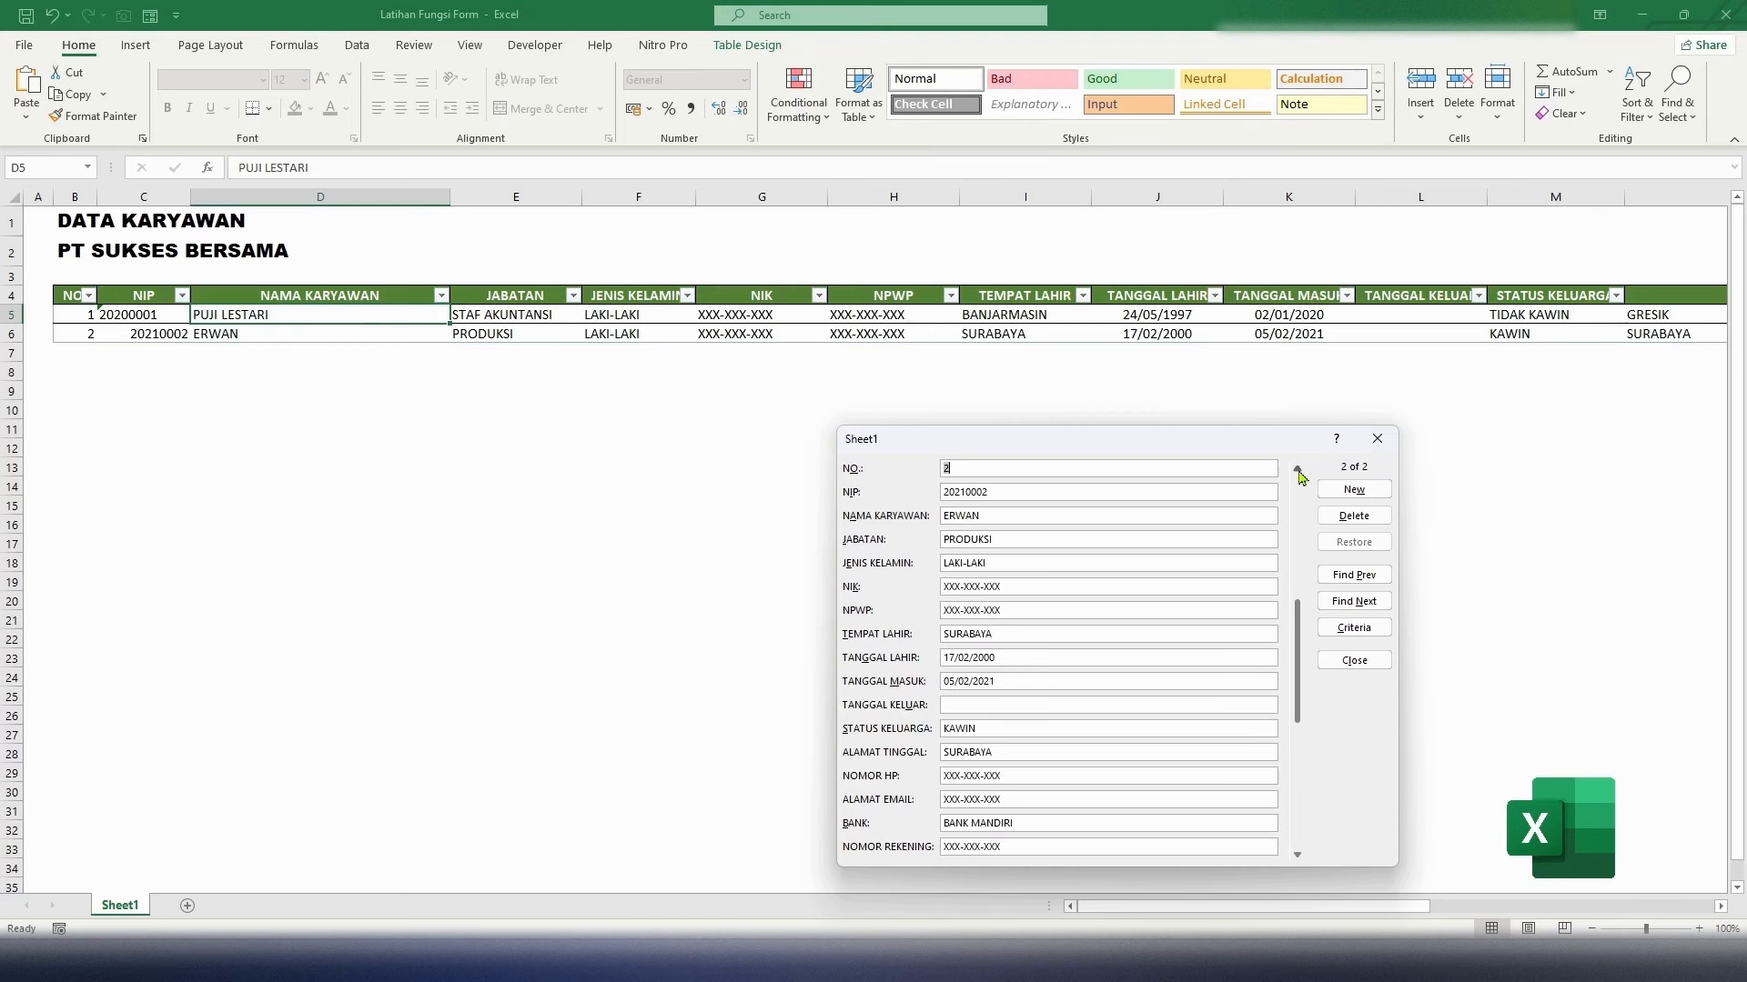
{"action": "left_click", "coordinate": [1299, 470]}
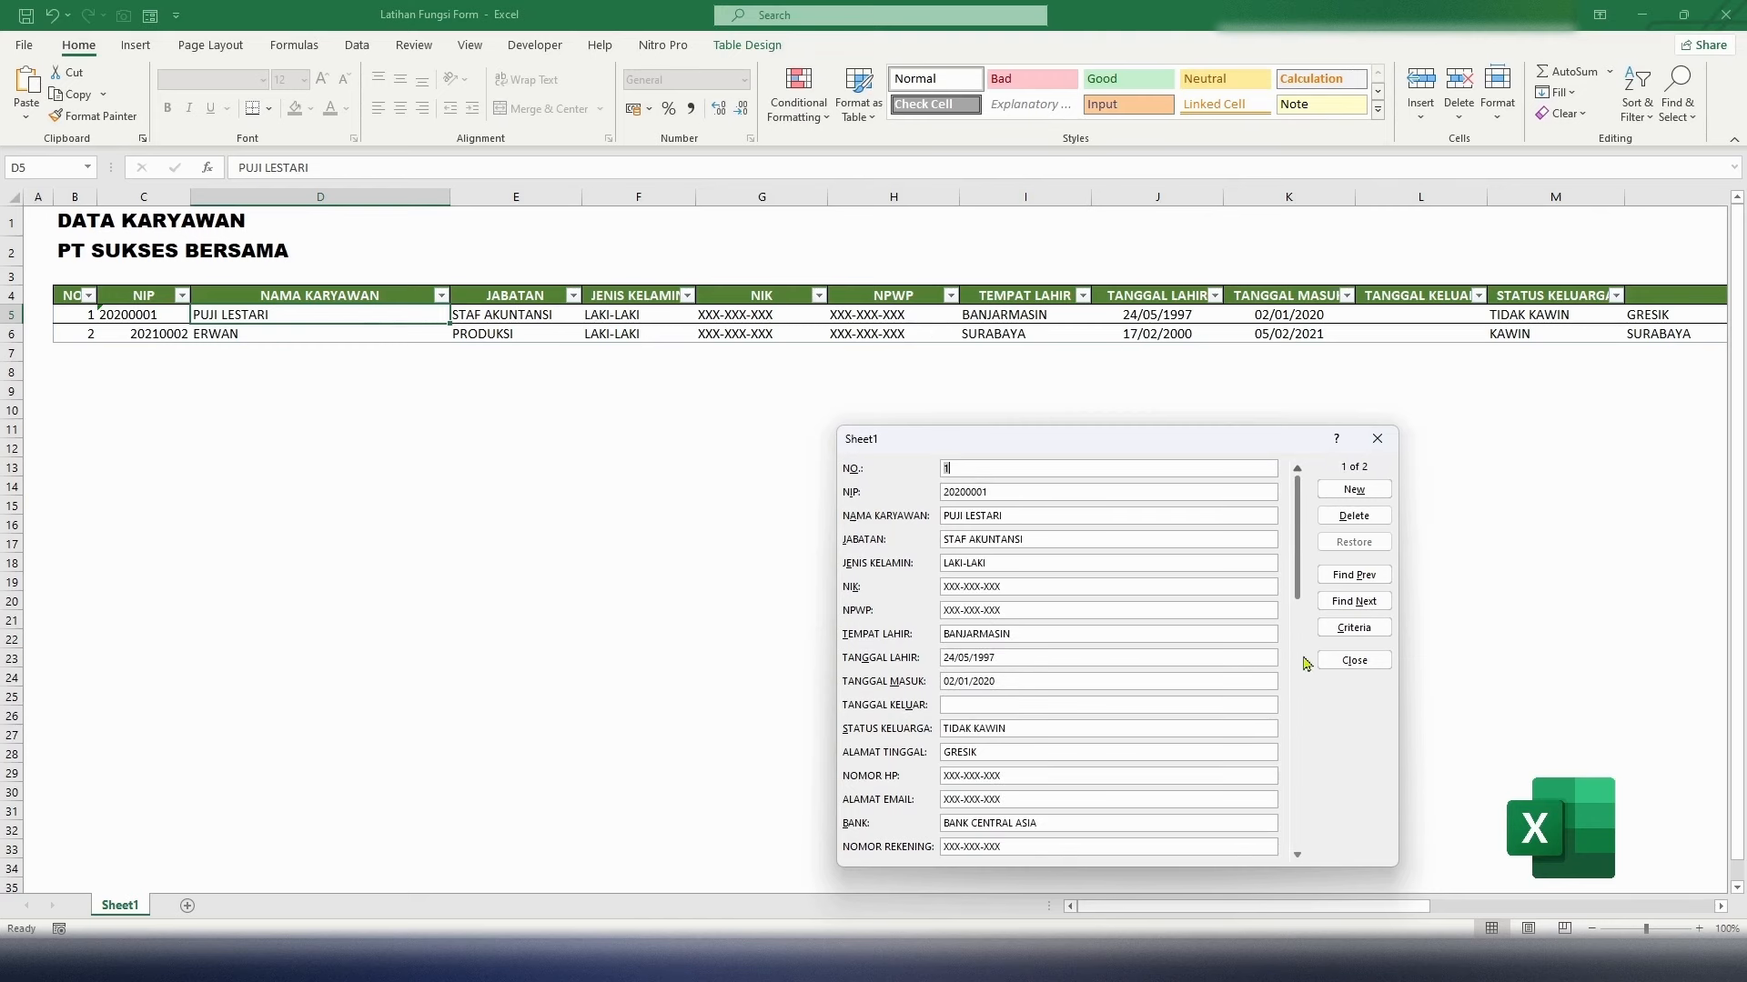
{"action": "left_click", "coordinate": [1299, 857]}
{"action": "left_click", "coordinate": [1299, 857]}
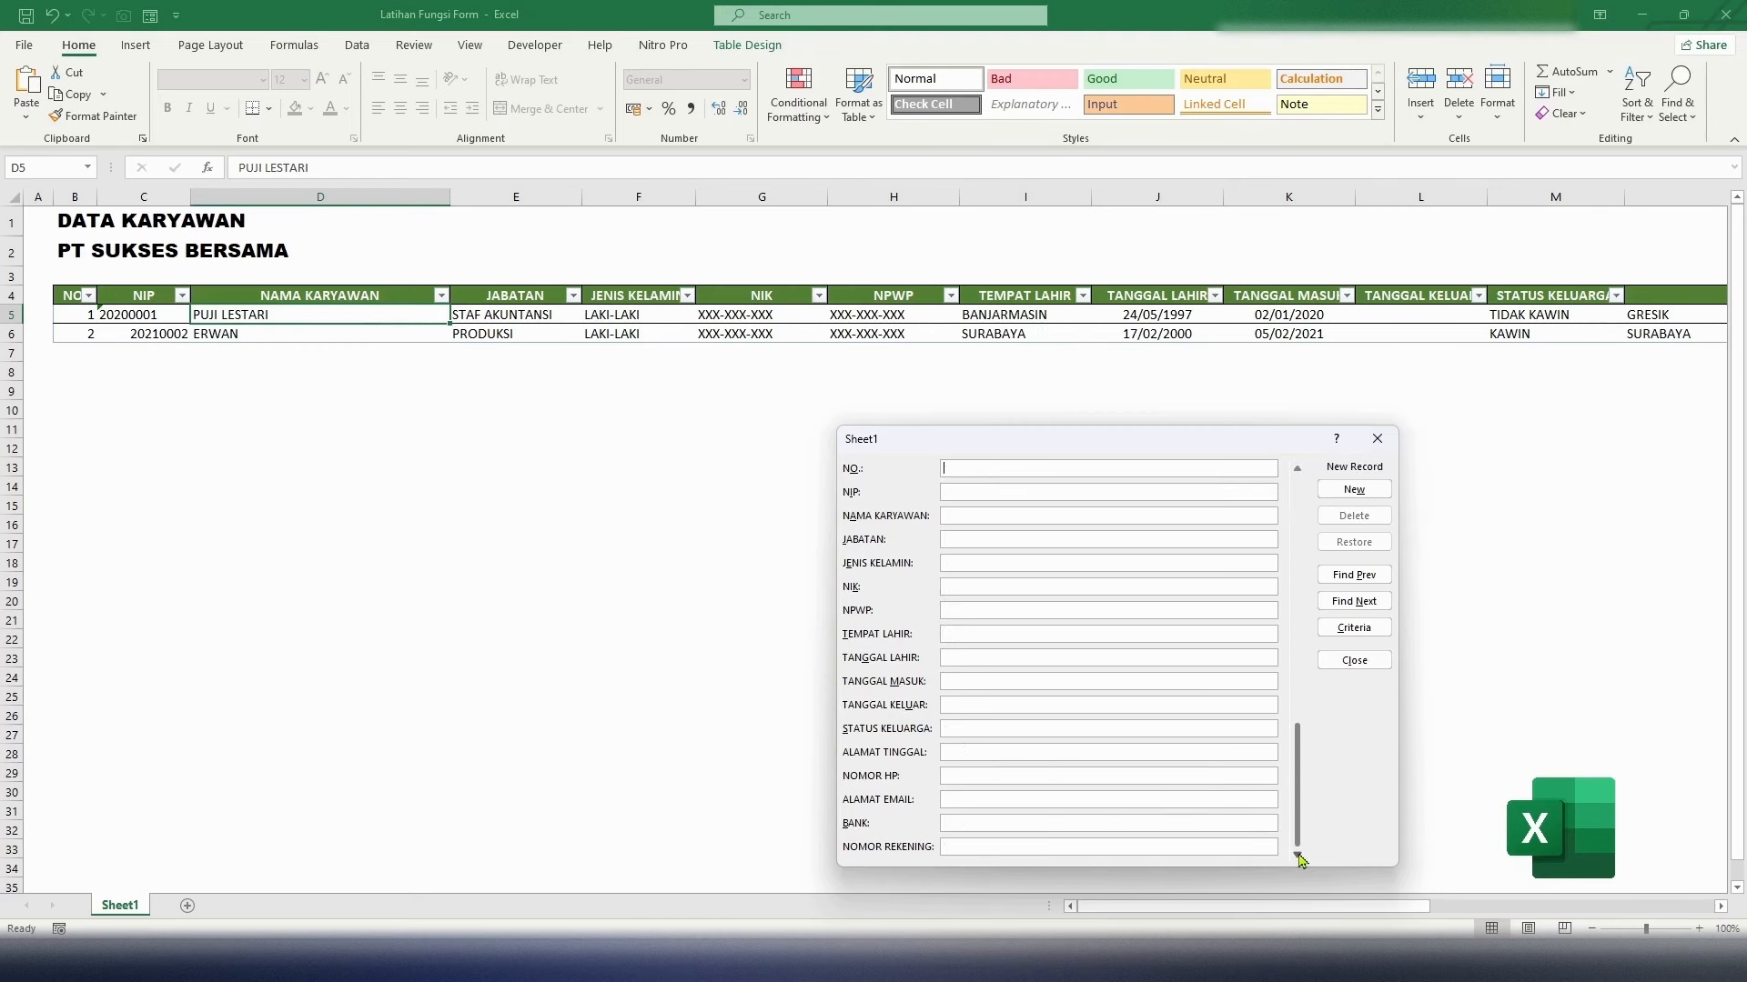
{"action": "left_click", "coordinate": [1298, 469]}
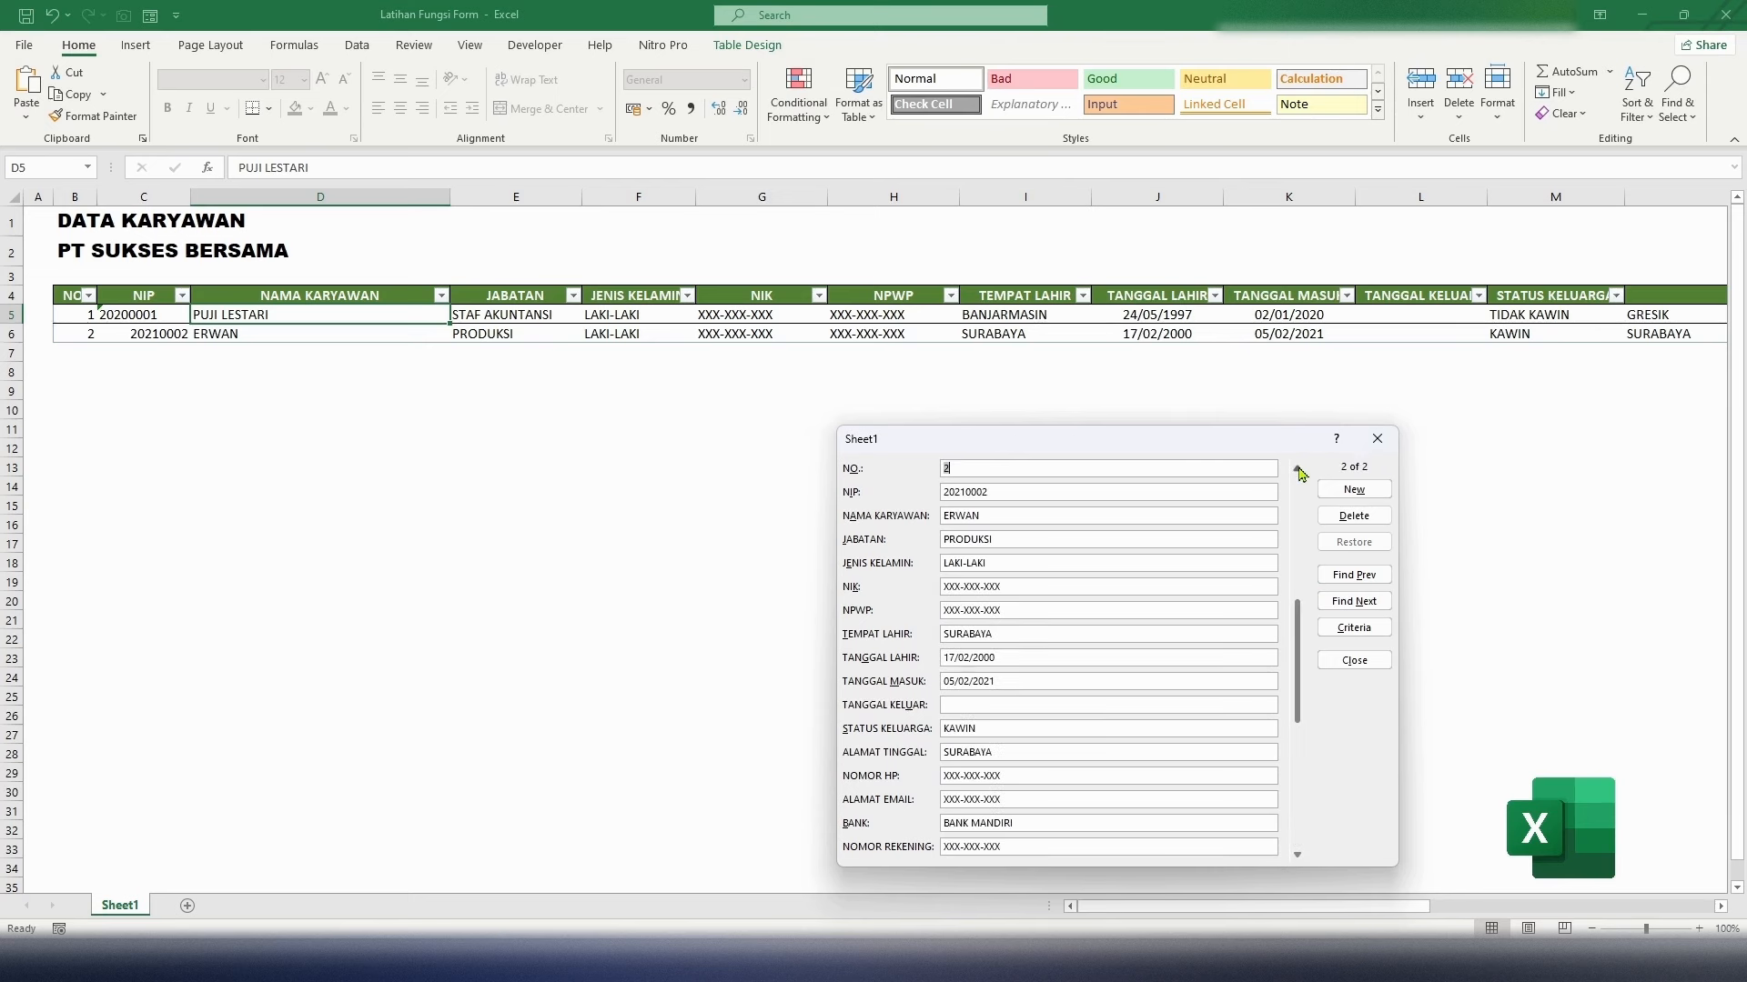
{"action": "left_click", "coordinate": [1298, 471]}
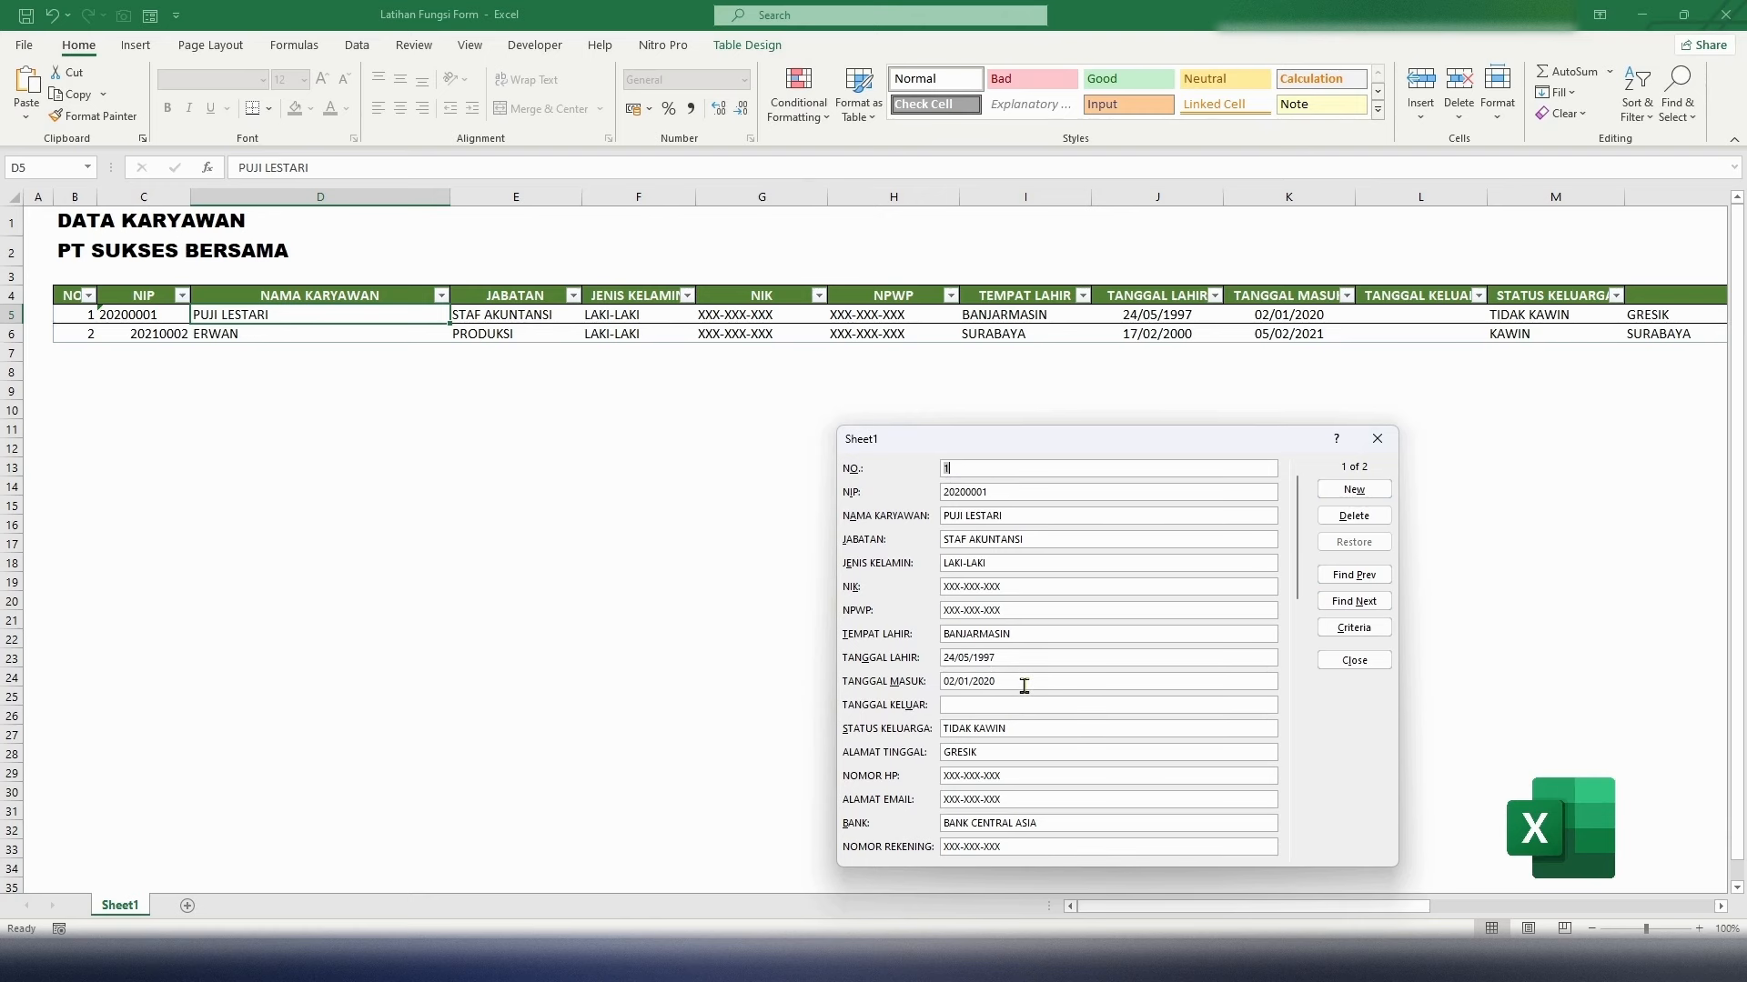
Change STATUS KELUARGA of record 1 to KAWIN in the data form
{"action": "left_click", "coordinate": [1044, 729]}
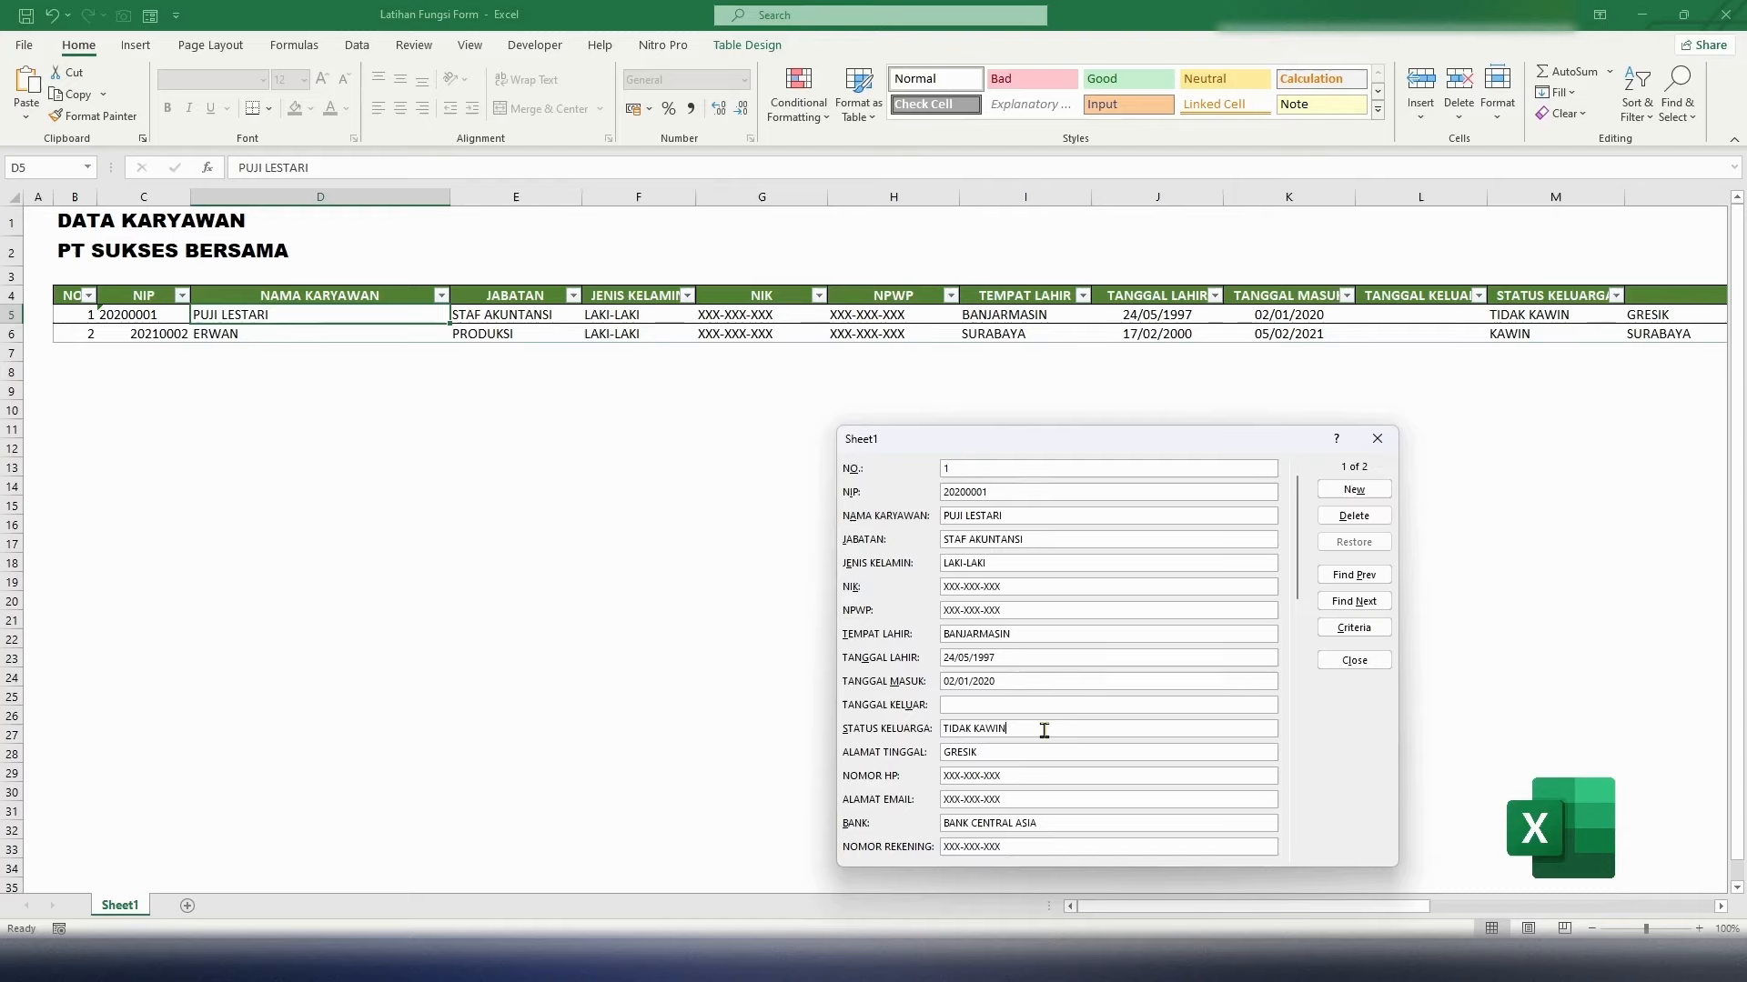
{"action": "left_click", "coordinate": [976, 728]}
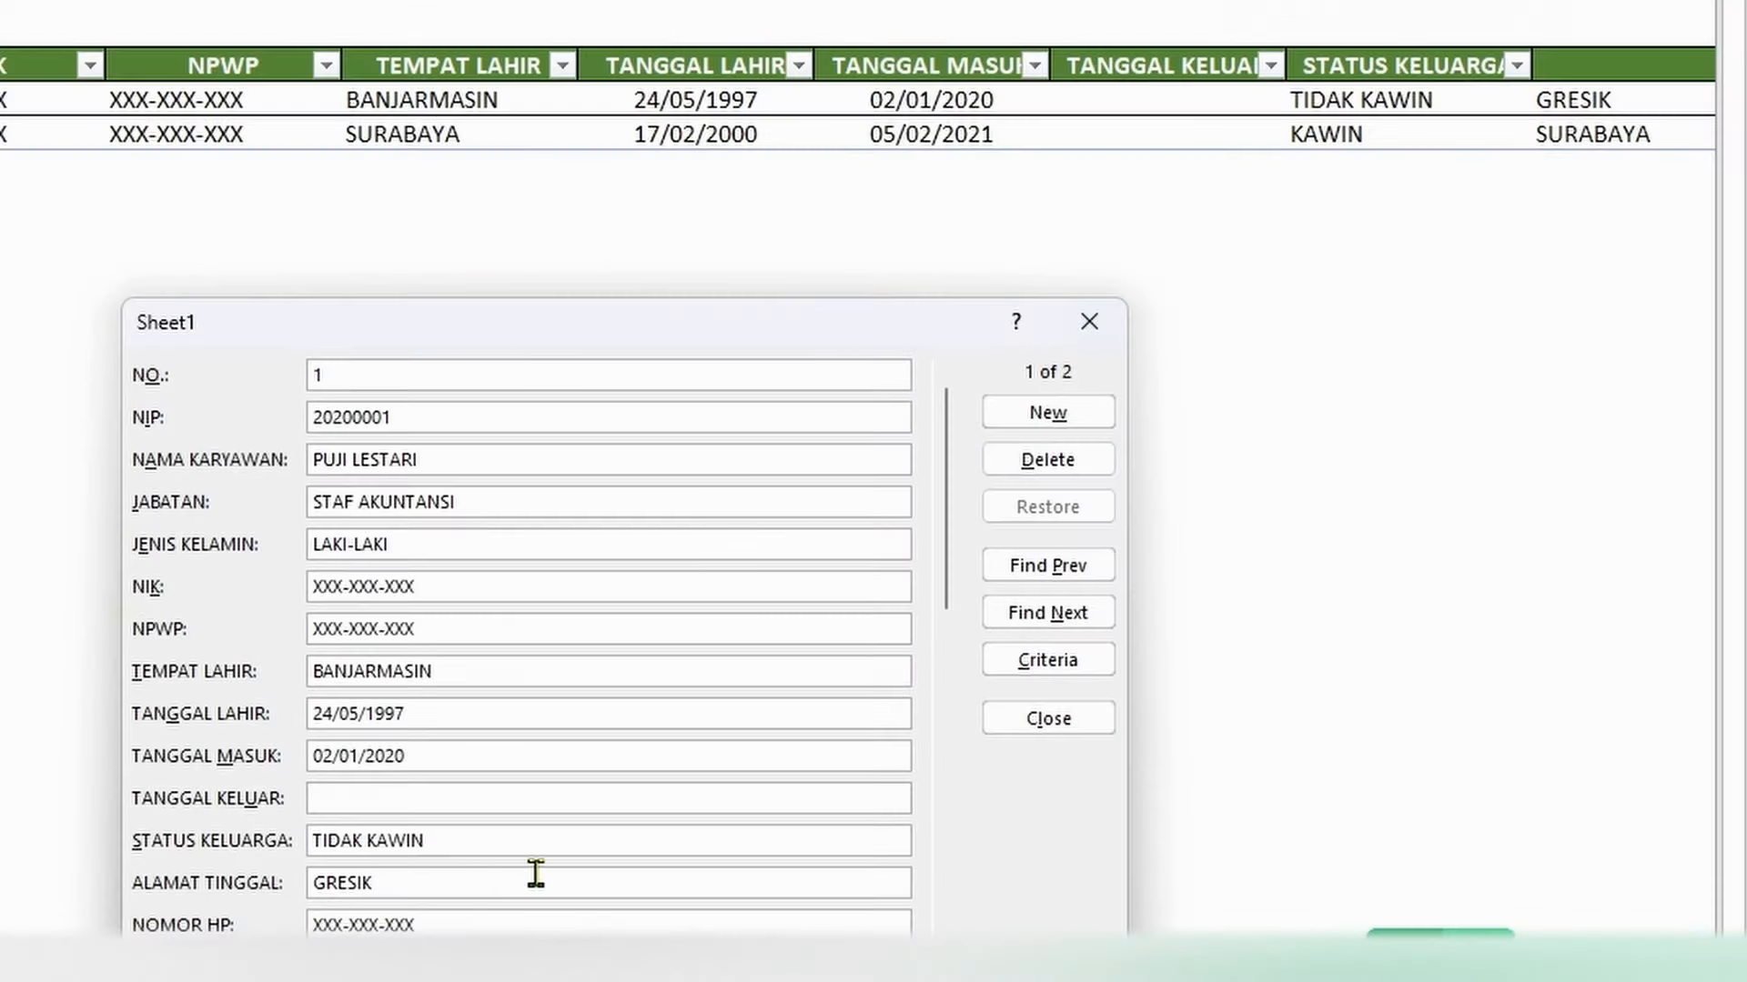
{"action": "key", "text": "BackSpace"}
{"action": "key", "text": "BackSpace"}
{"action": "key", "text": "BackSpace"}
{"action": "key", "text": "BackSpace"}
{"action": "key", "text": "BackSpace"}
{"action": "key", "text": "BackSpace"}
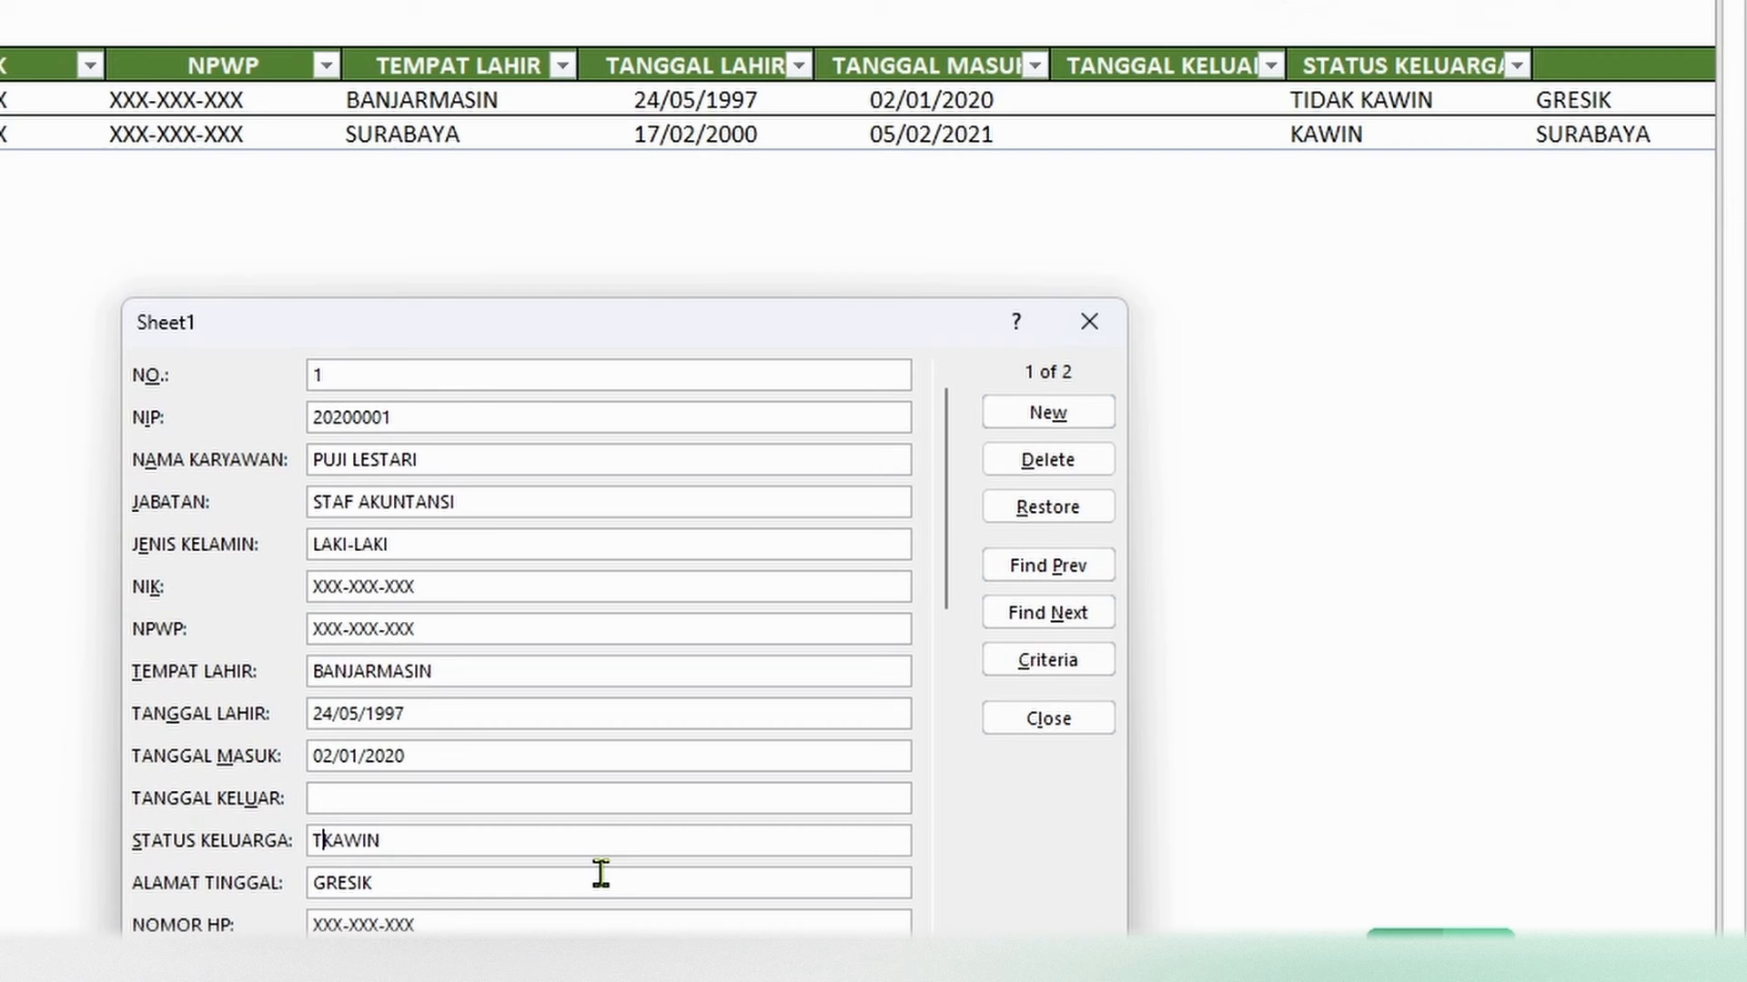
{"action": "key", "text": "Return"}
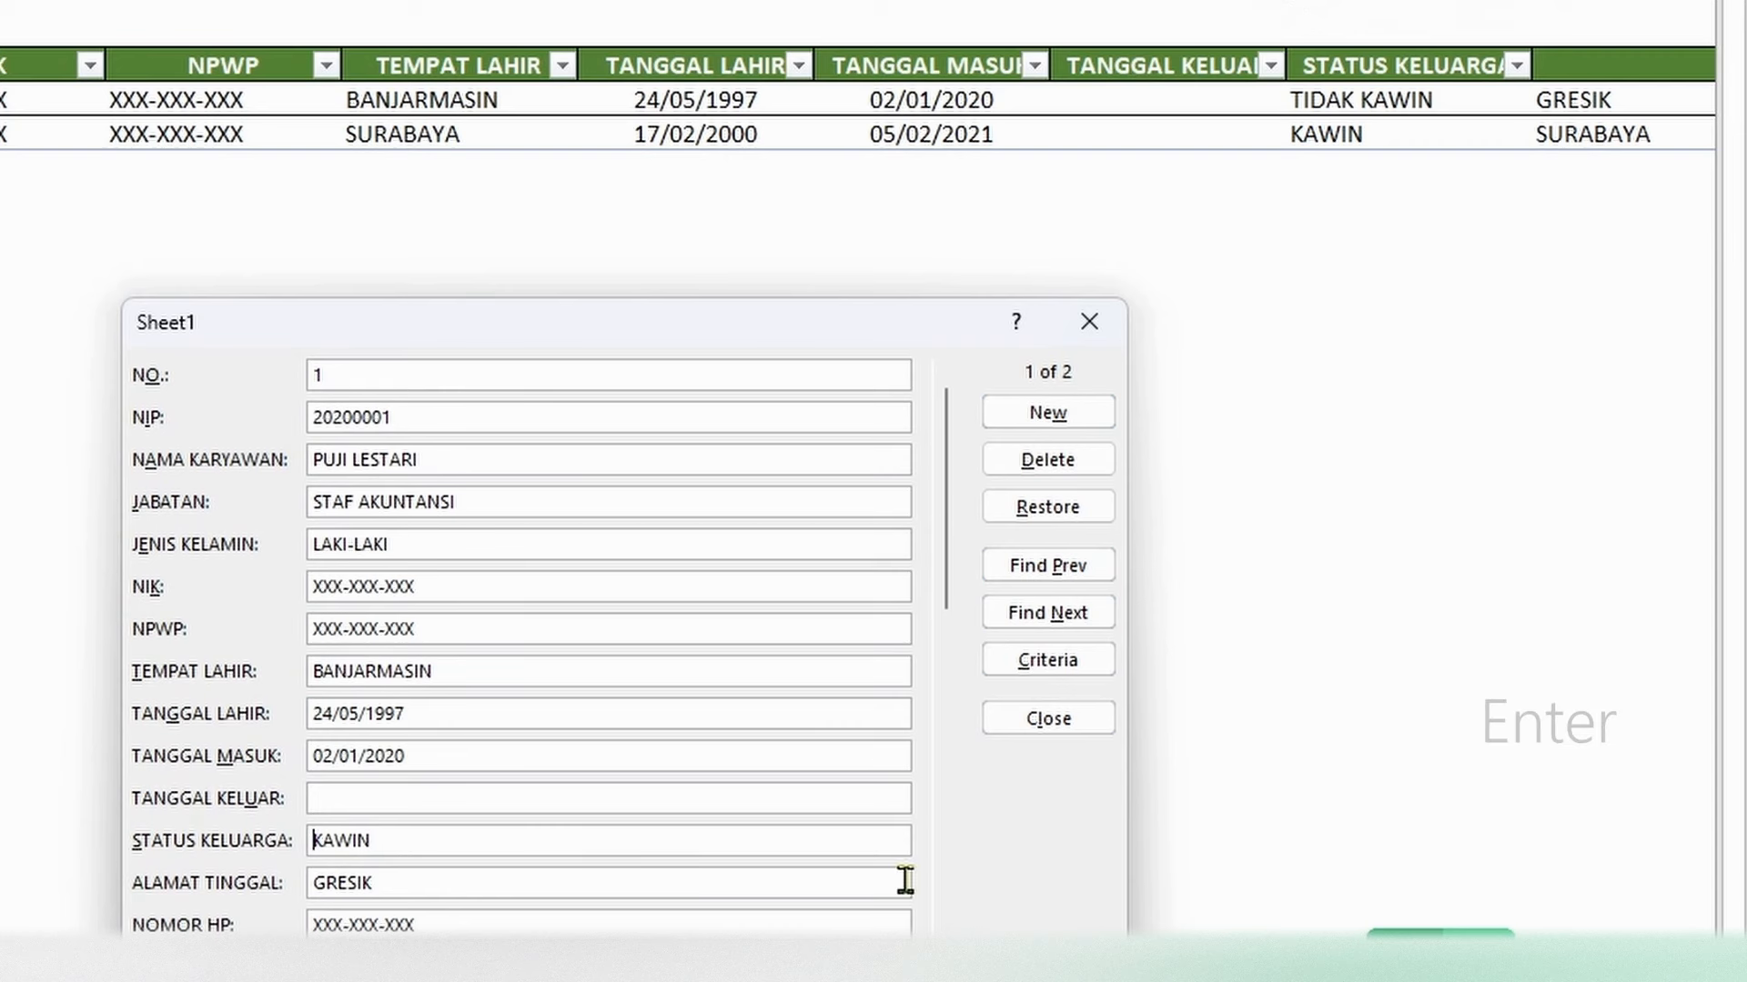